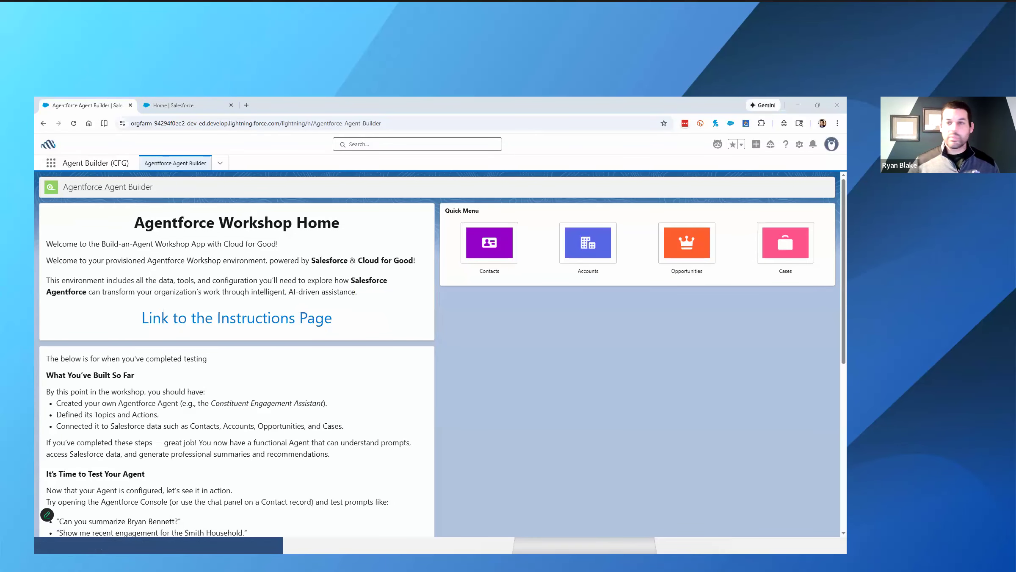
- Switch to the workshop instructions page and select the developer org sign-up link under Log in to a Provisioned Environment
key(alt+Tab)
scroll(294, 336, up, 6)
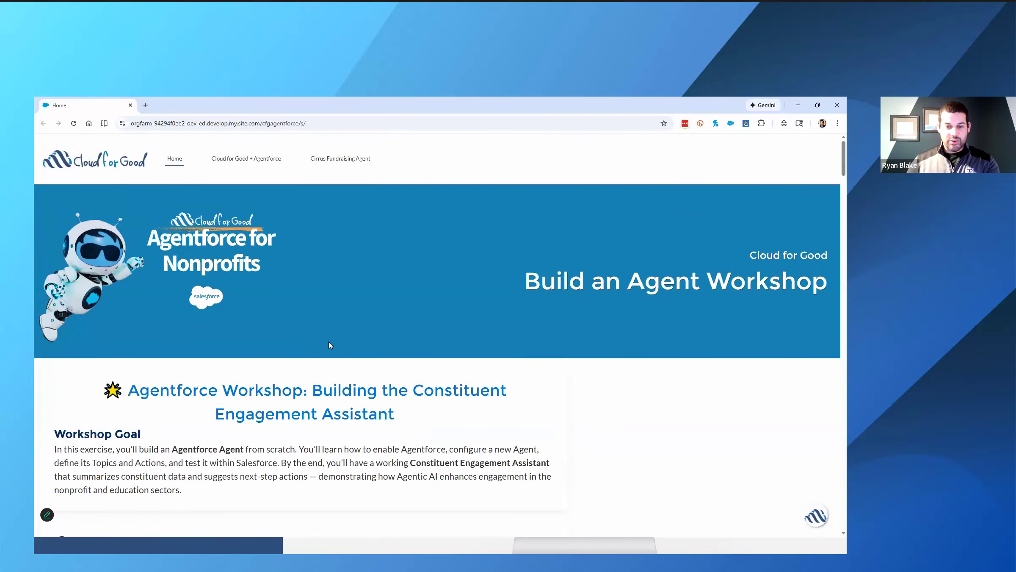
scroll(328, 341, down, 5)
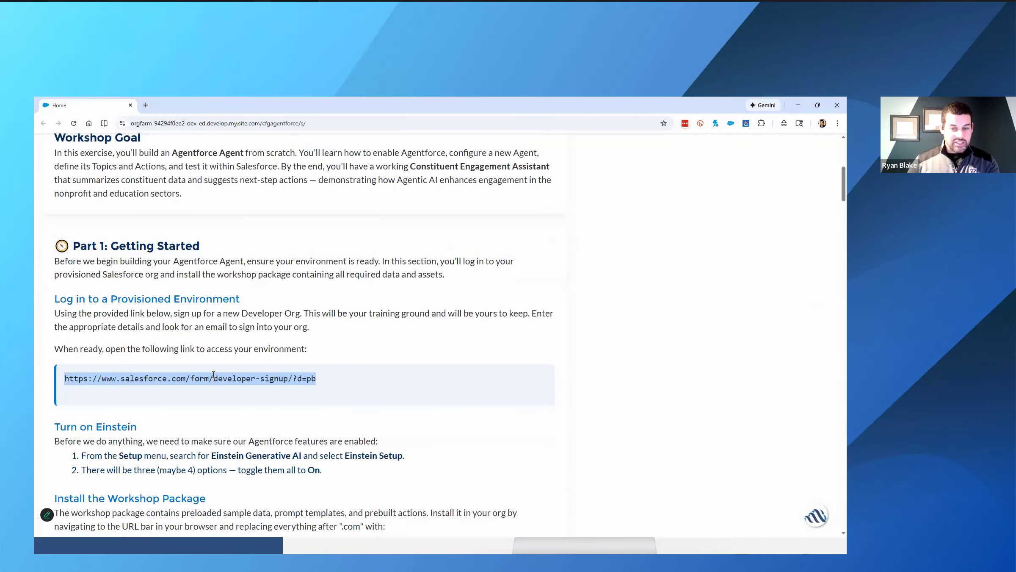
drag(331, 379, 64, 377)
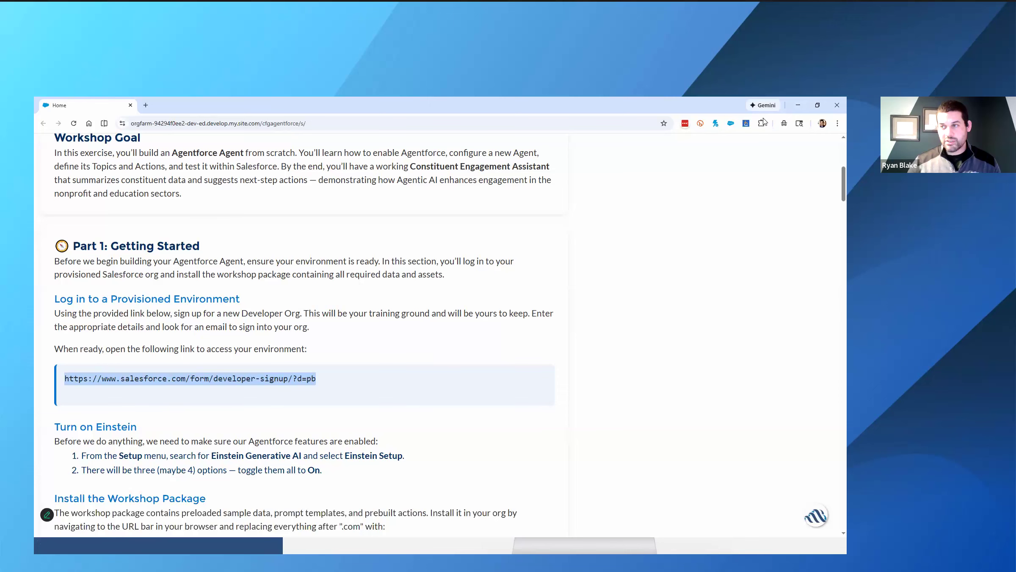
click(204, 177)
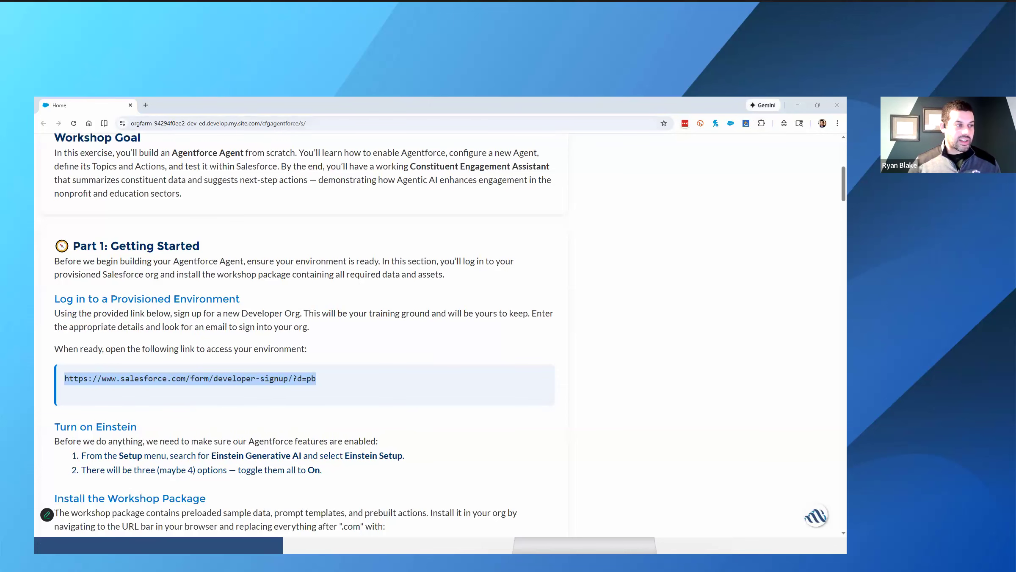
- Switch to the org's Setup page, search it for Einstein Gen, and open Einstein Setup
key(alt+Tab)
click(160, 107)
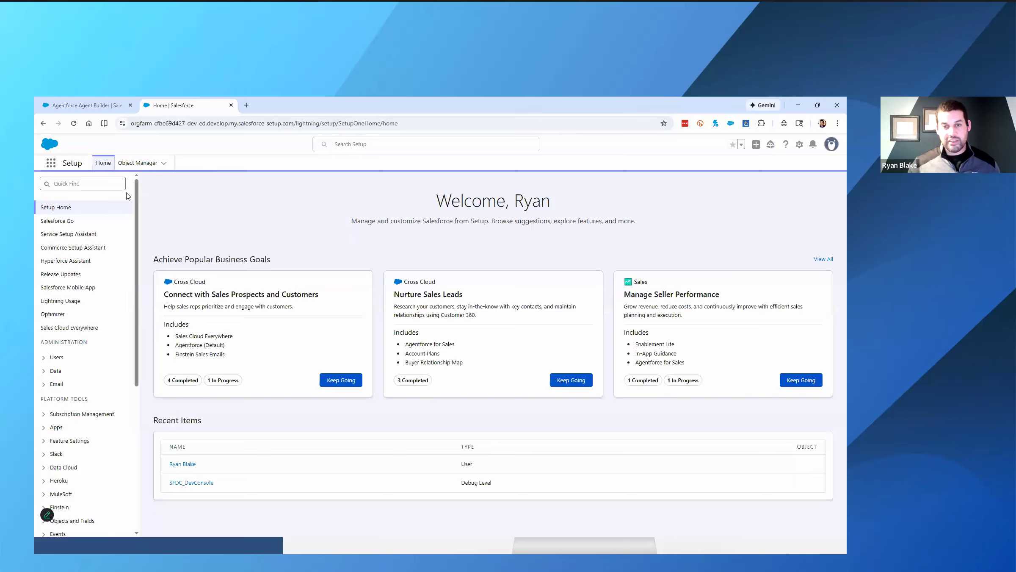
click(105, 181)
text(E)
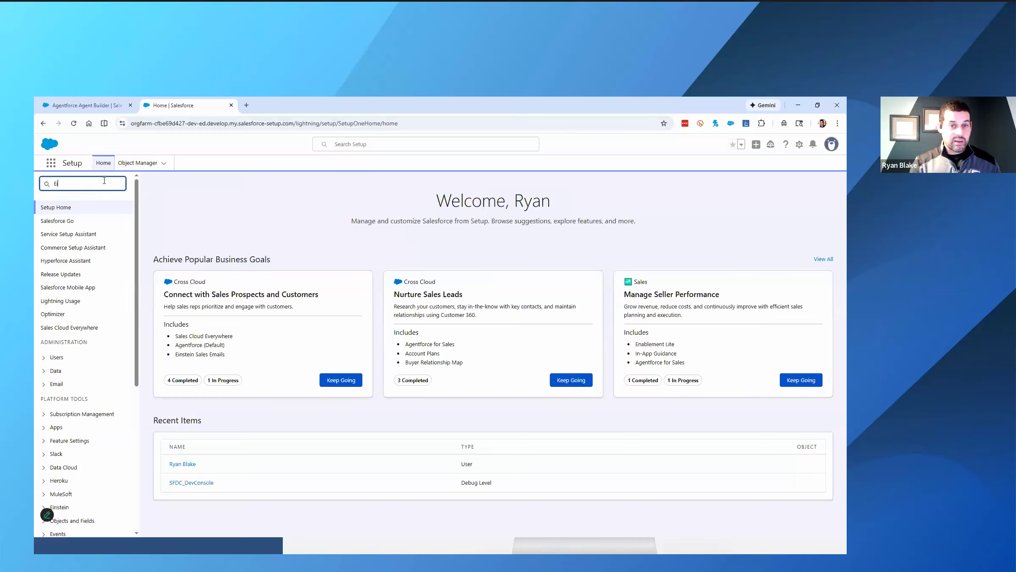
text(inst)
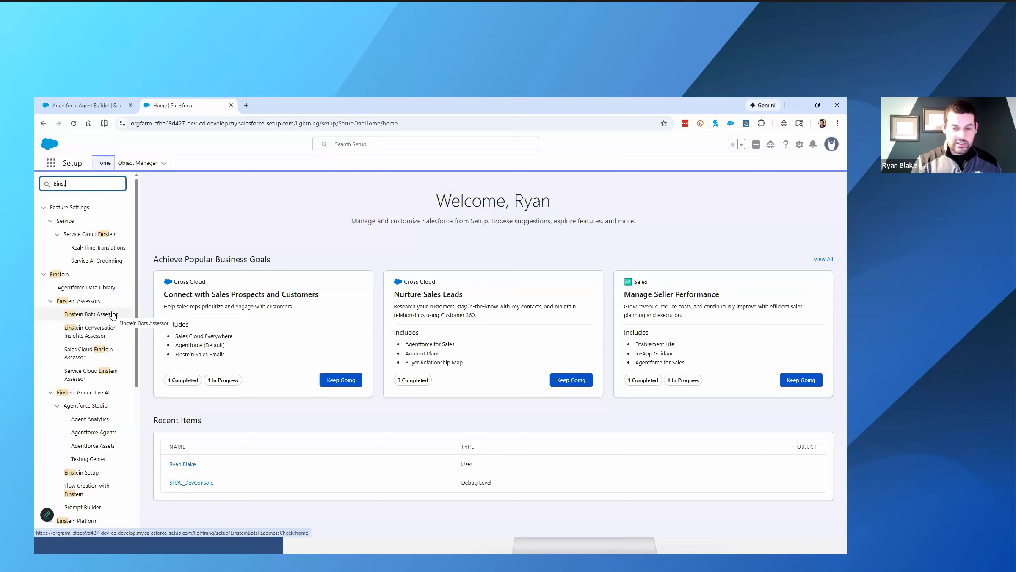
text(ein Gen)
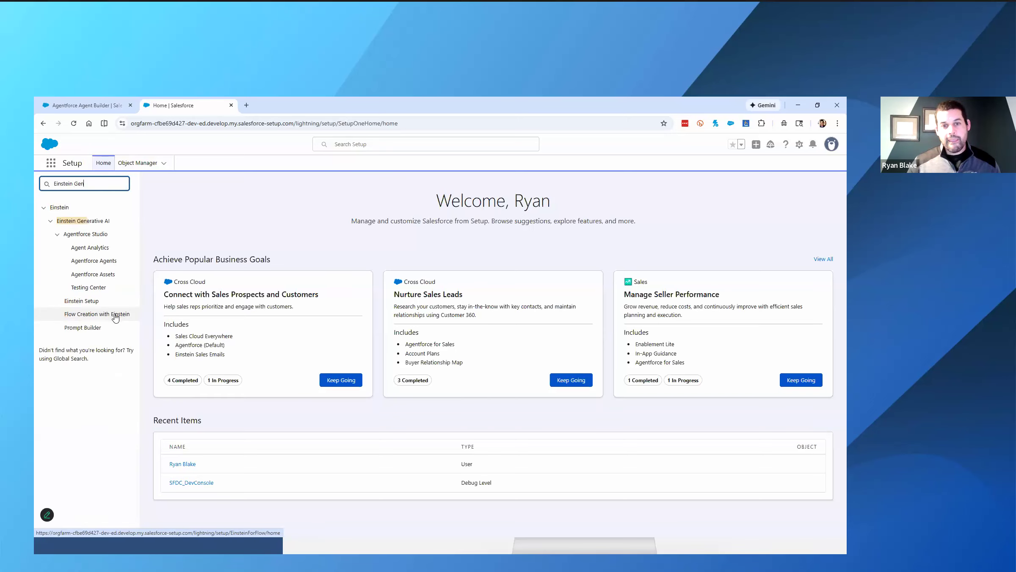
click(91, 302)
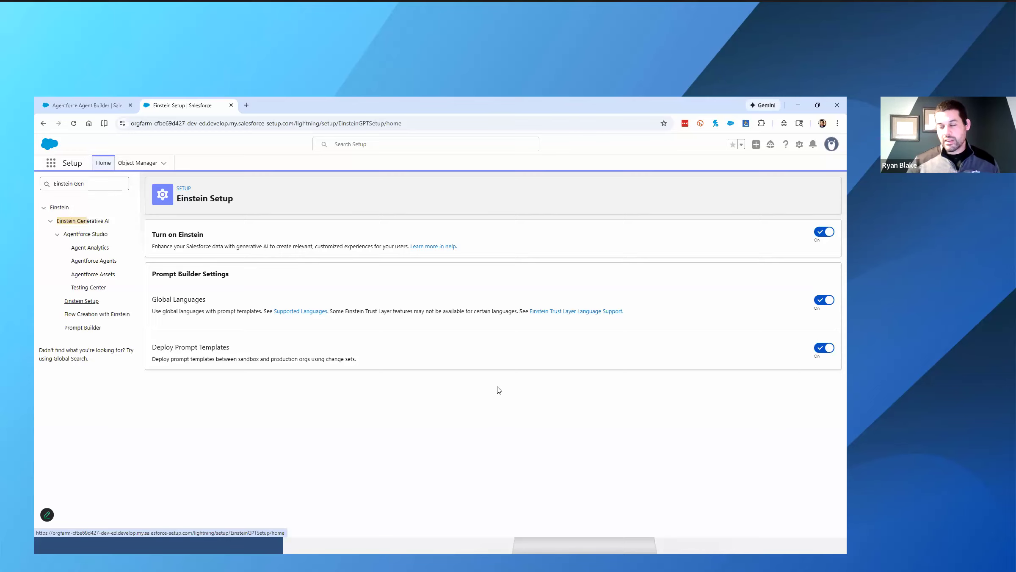
- Return to the workshop instructions and copy the package path /packaging/installPackage.apexp?p0=04tgK0000006WbV
key(alt+Tab)
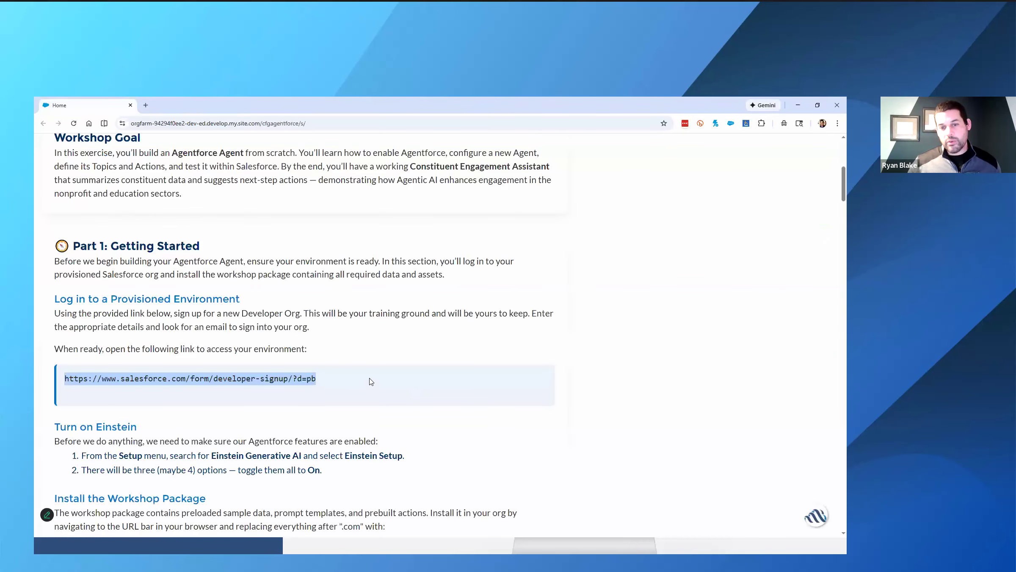
scroll(315, 380, down, 3)
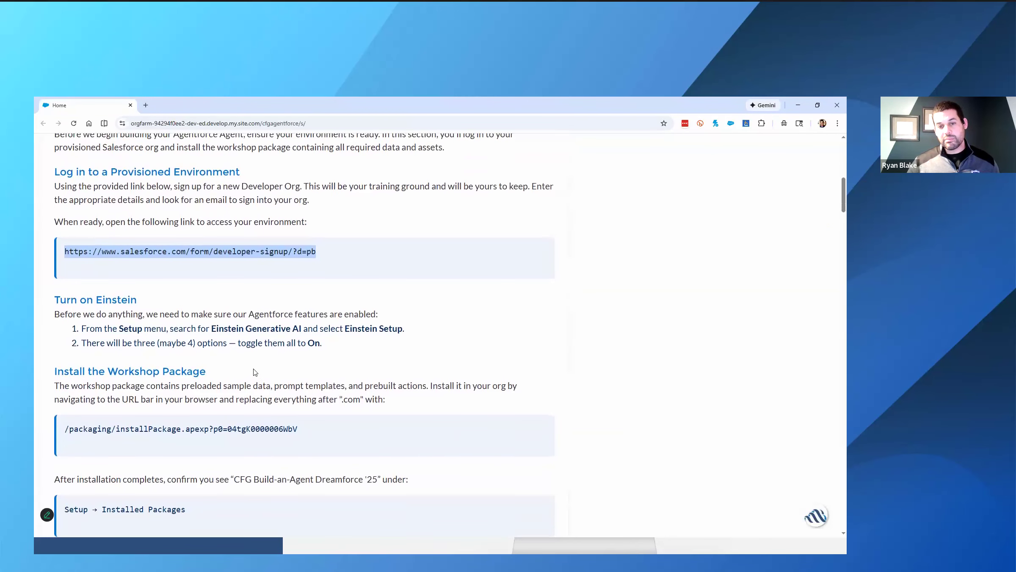
scroll(237, 367, down, 2)
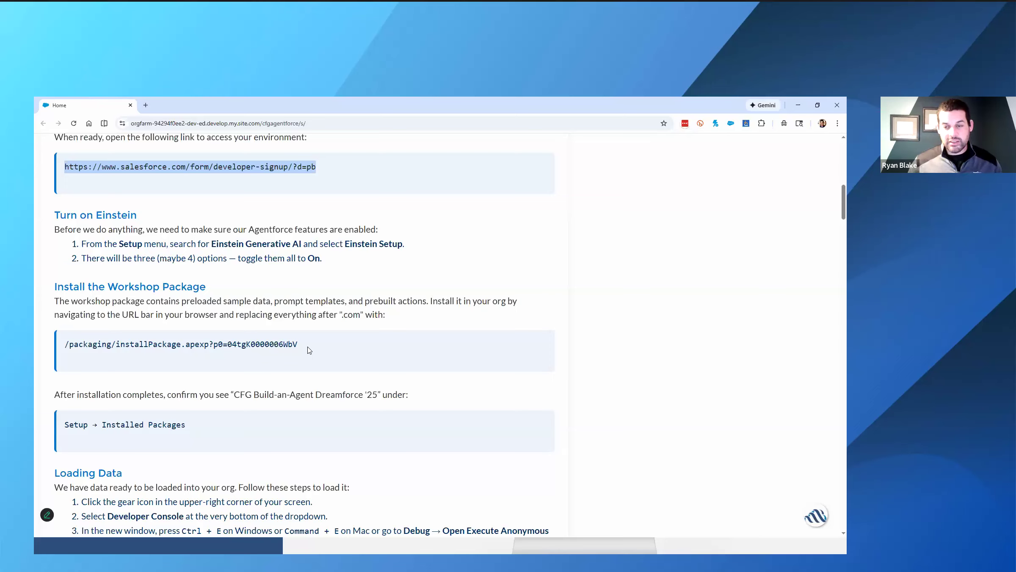
drag(306, 346, 64, 344)
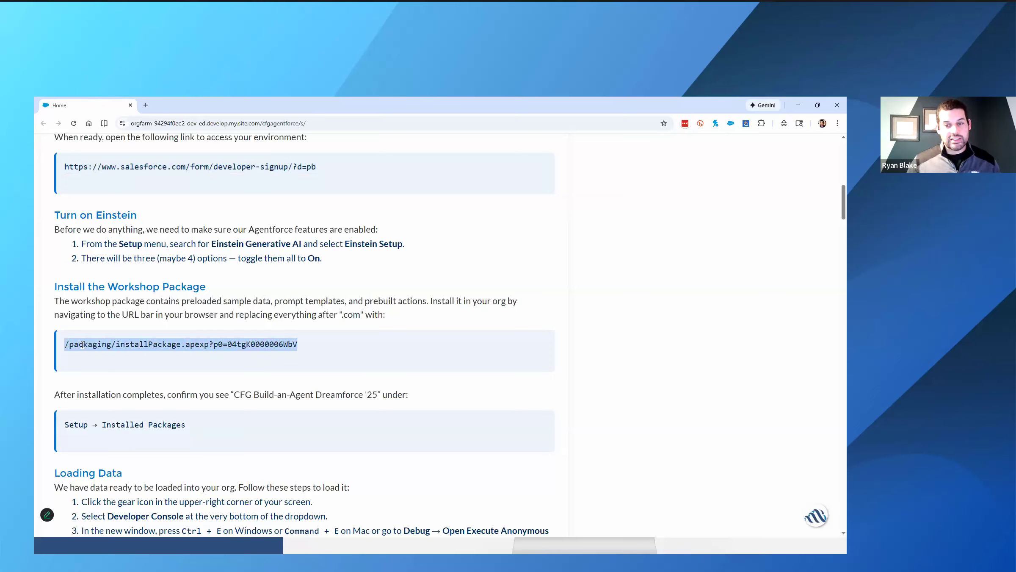
click(135, 362)
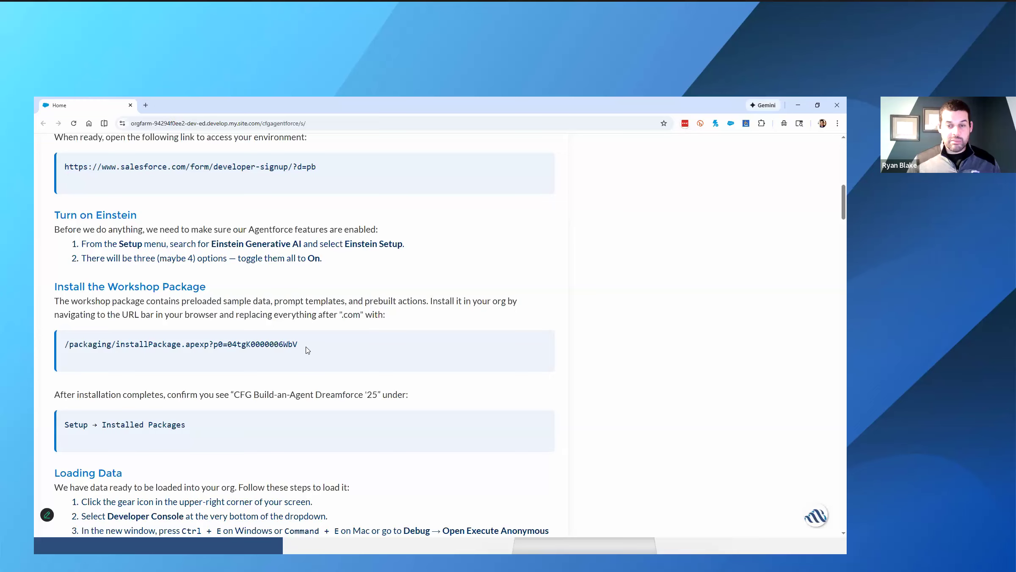
drag(307, 347, 66, 347)
key(ctrl+c)
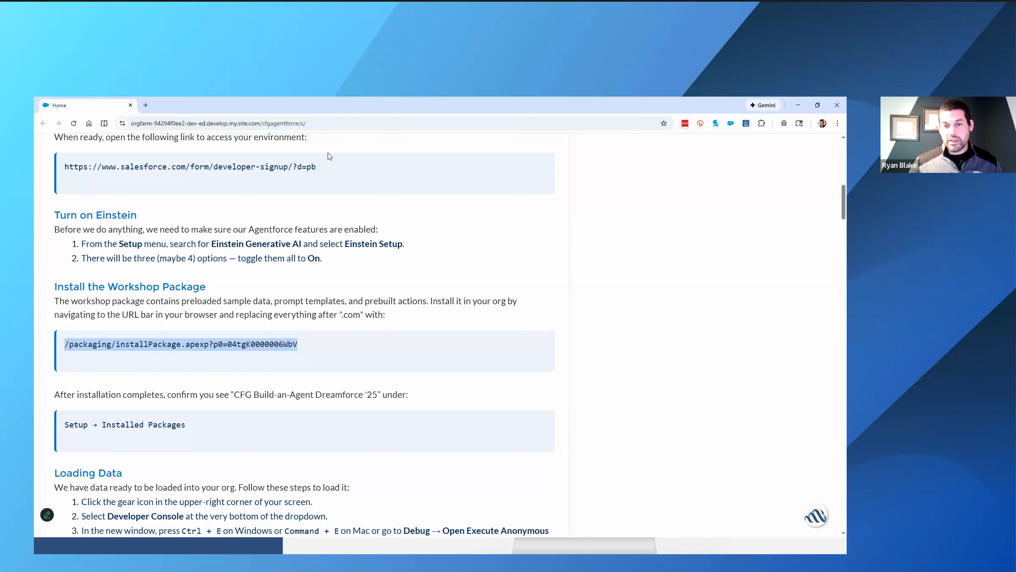
- Replace everything after .com in the Setup page's address with the copied package path, load it, and install the package for admins only
key(alt+Tab)
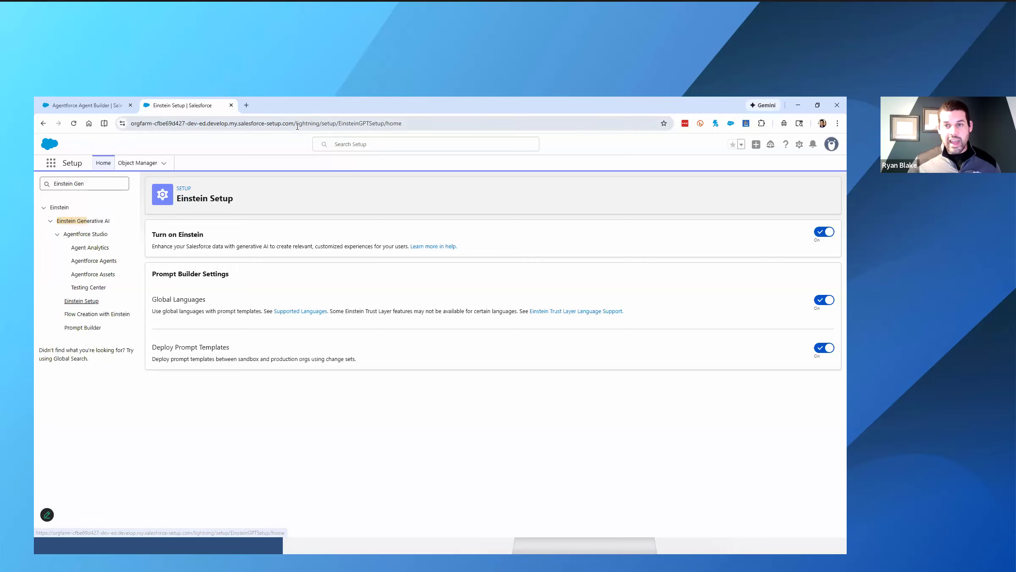
drag(297, 126, 415, 139)
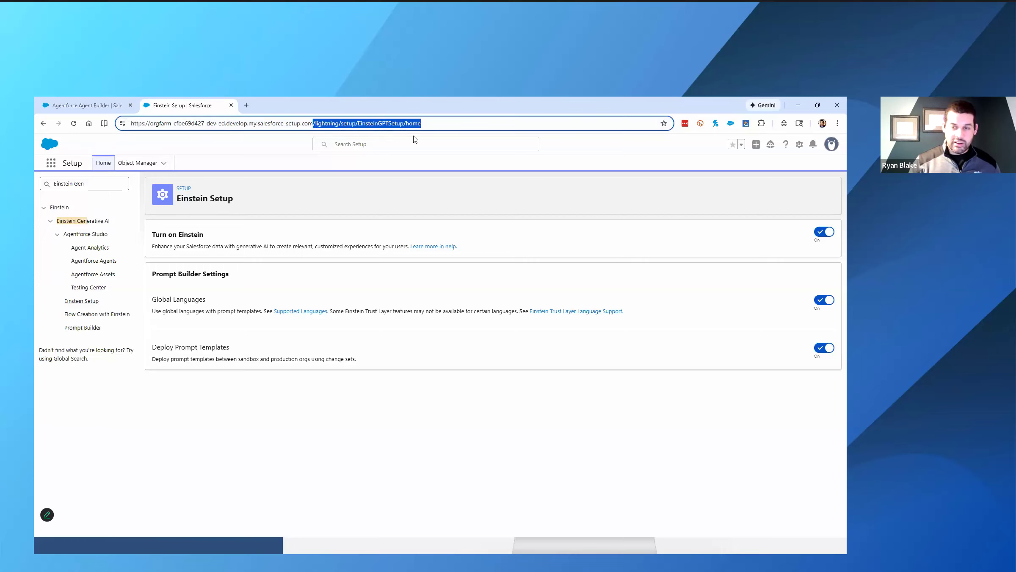
key(BackSpace)
key(ctrl+v)
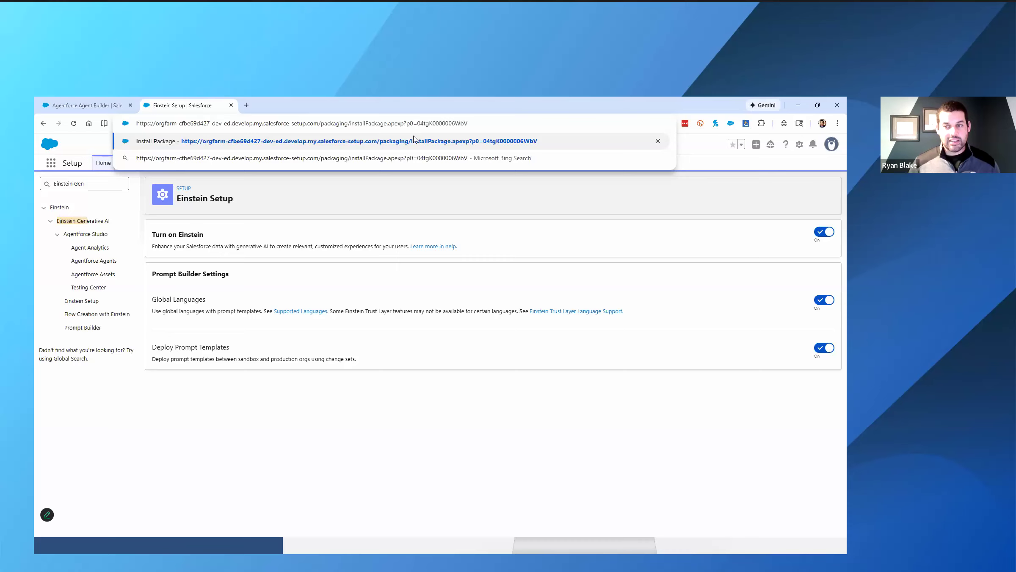
key(Return)
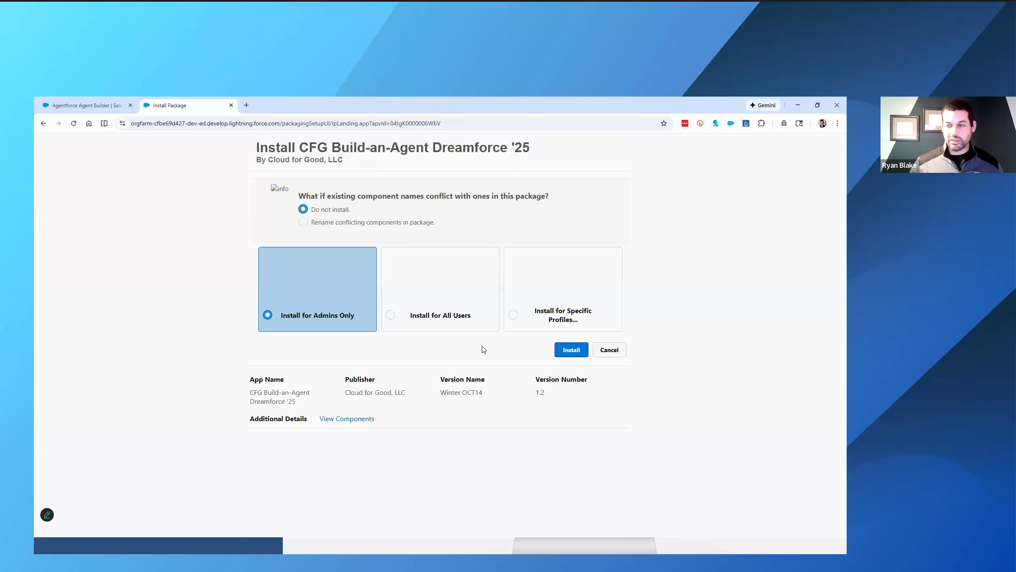
click(564, 349)
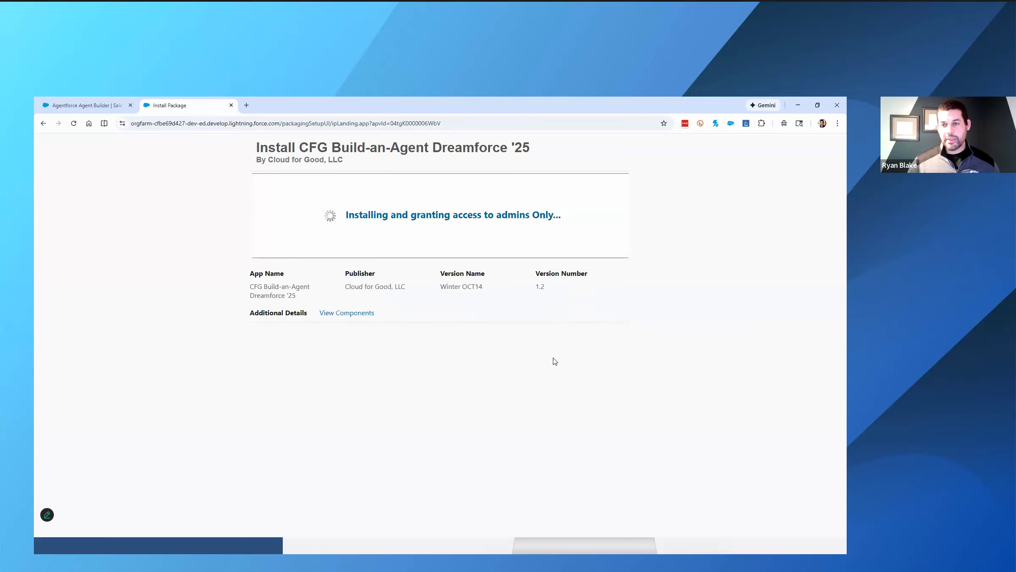
- Review the package's component list, including fields, apps, tabs, resources, pages and flows
click(337, 314)
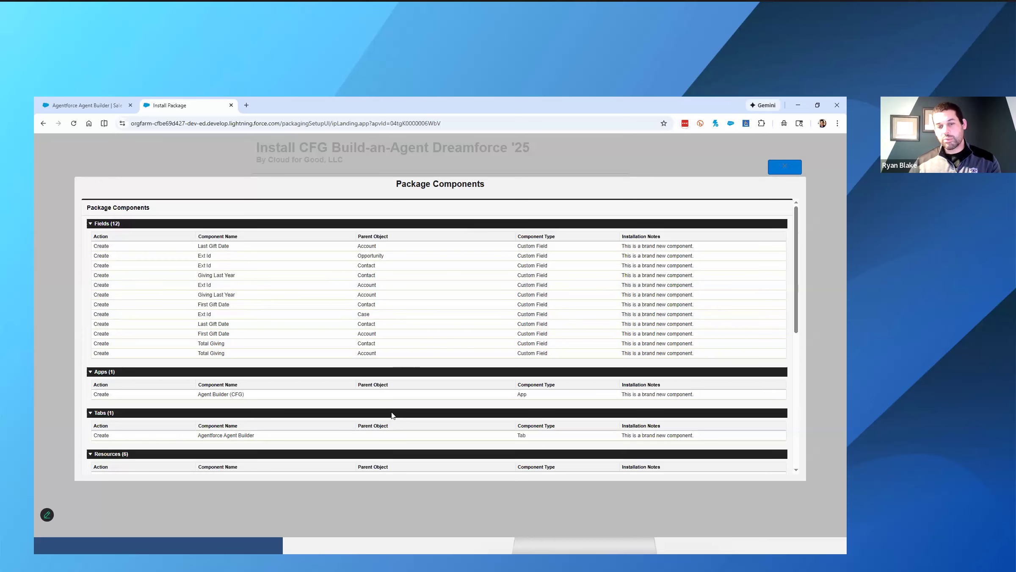
scroll(393, 415, down, 2)
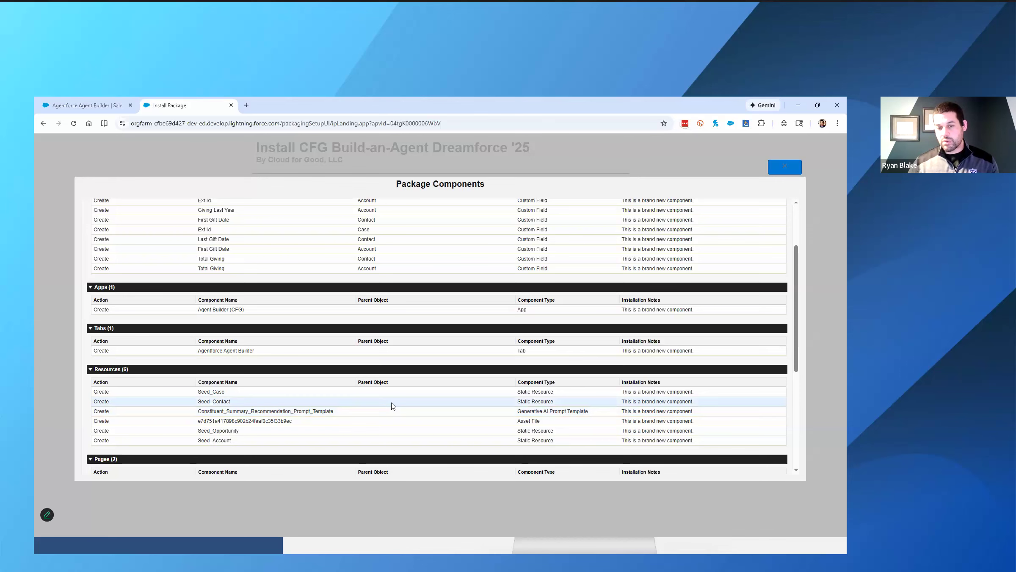
scroll(393, 406, down, 2)
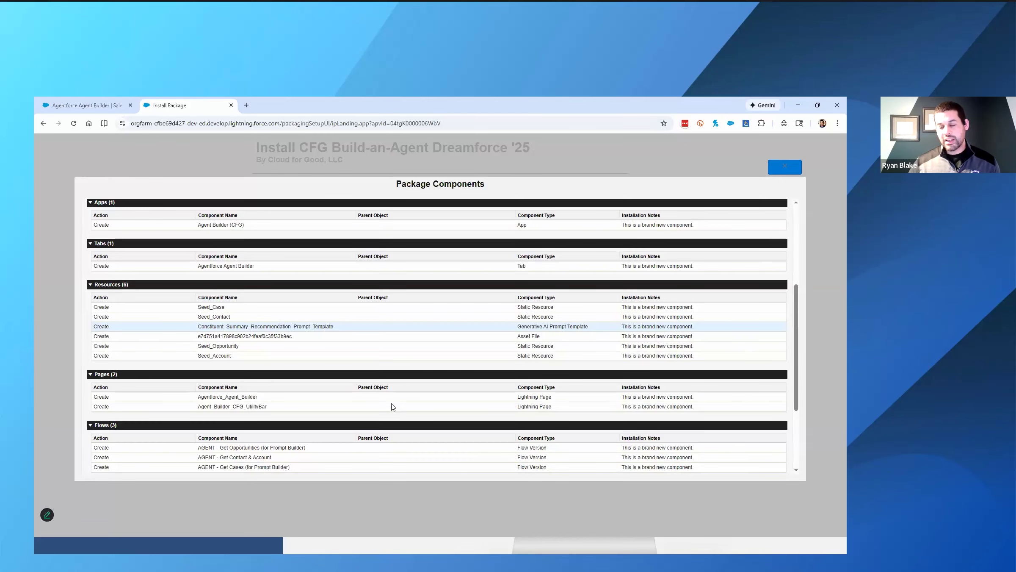
scroll(393, 406, down, 1)
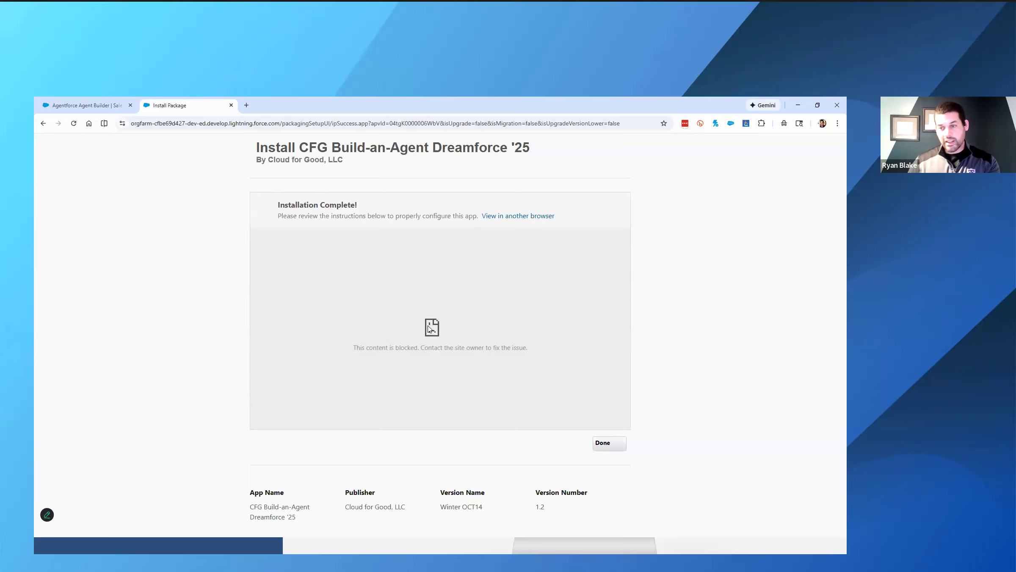
- View the package's configuration instructions in a separate page, close them, and finish the installation
click(509, 217)
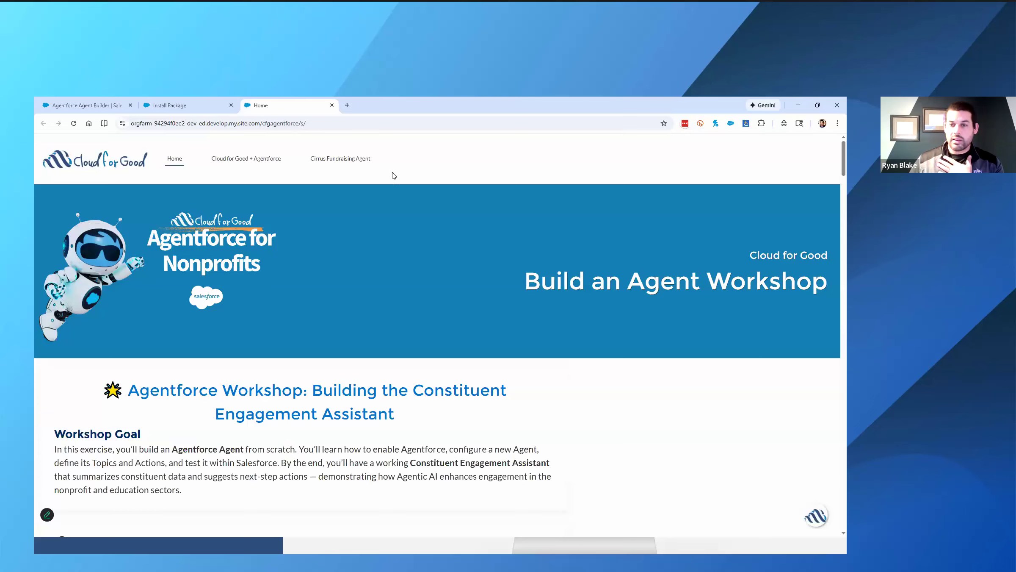
click(333, 105)
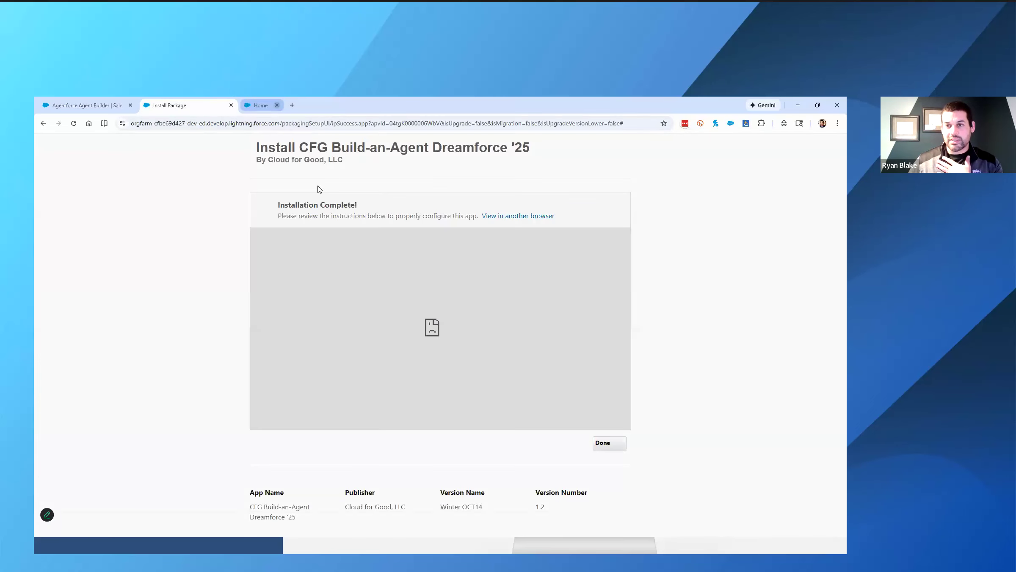
click(609, 444)
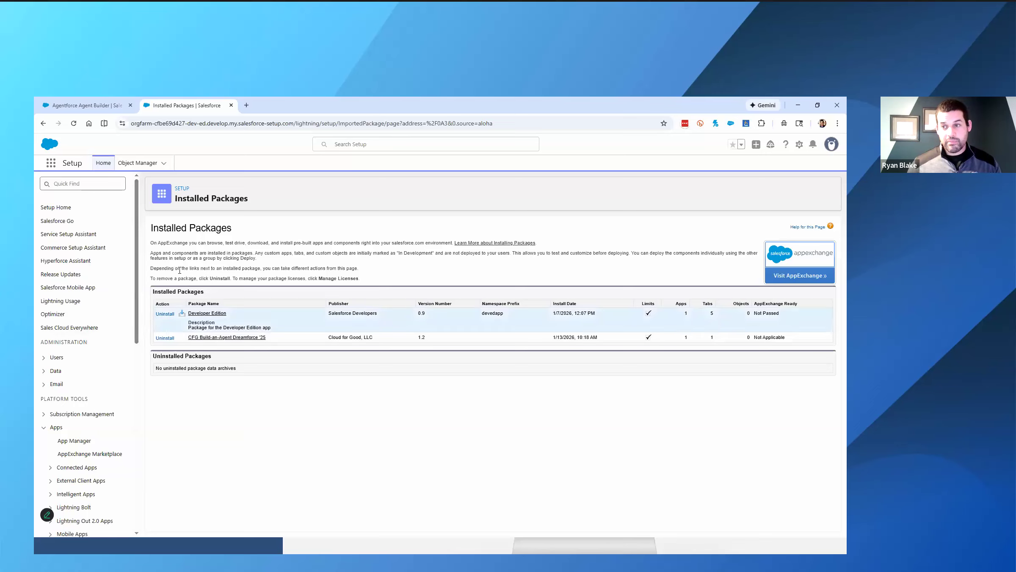
- Open the instructions page linked from the Agentforce Workshop Home and select its web address
click(85, 105)
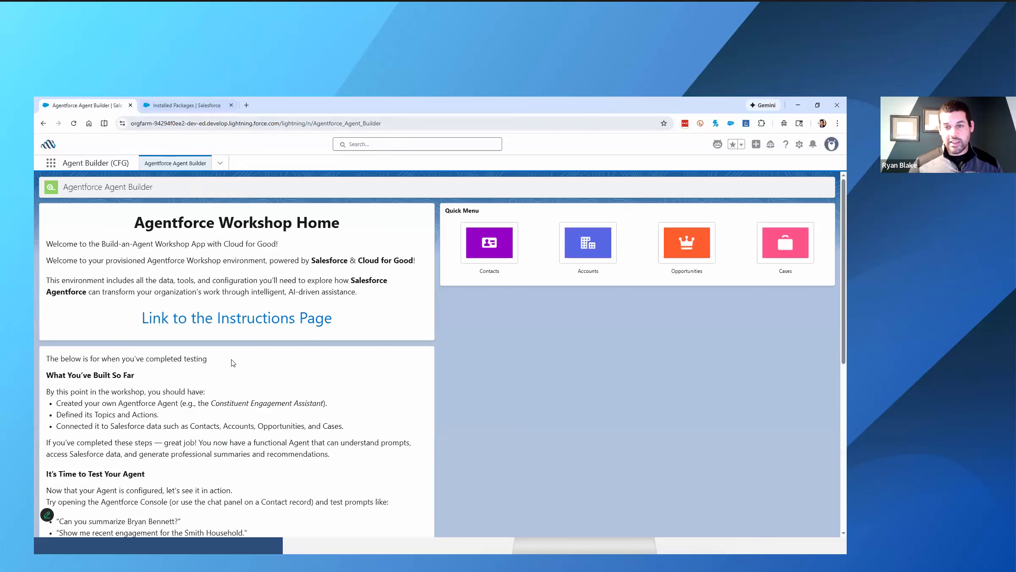
click(240, 323)
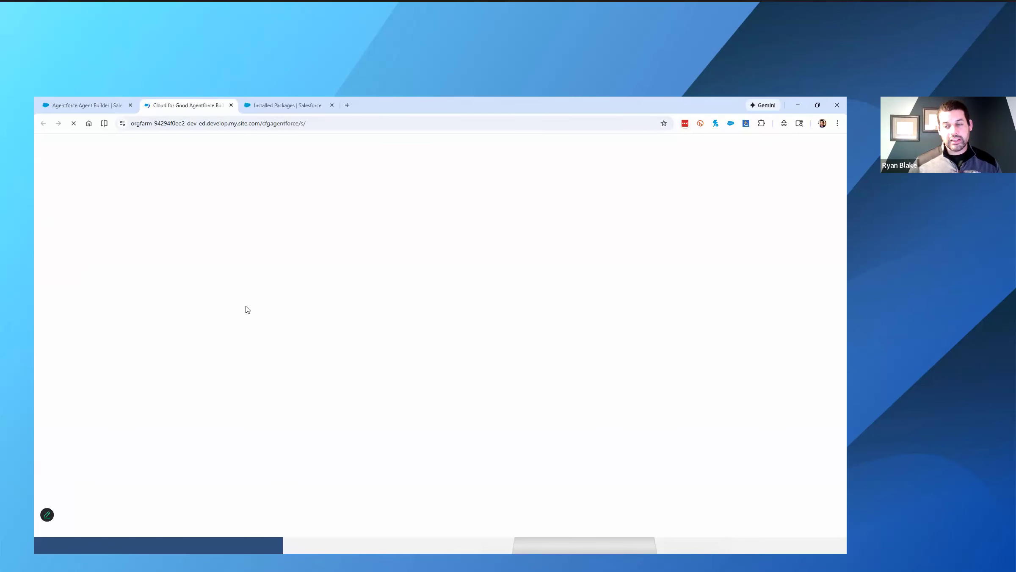
scroll(299, 363, down, 7)
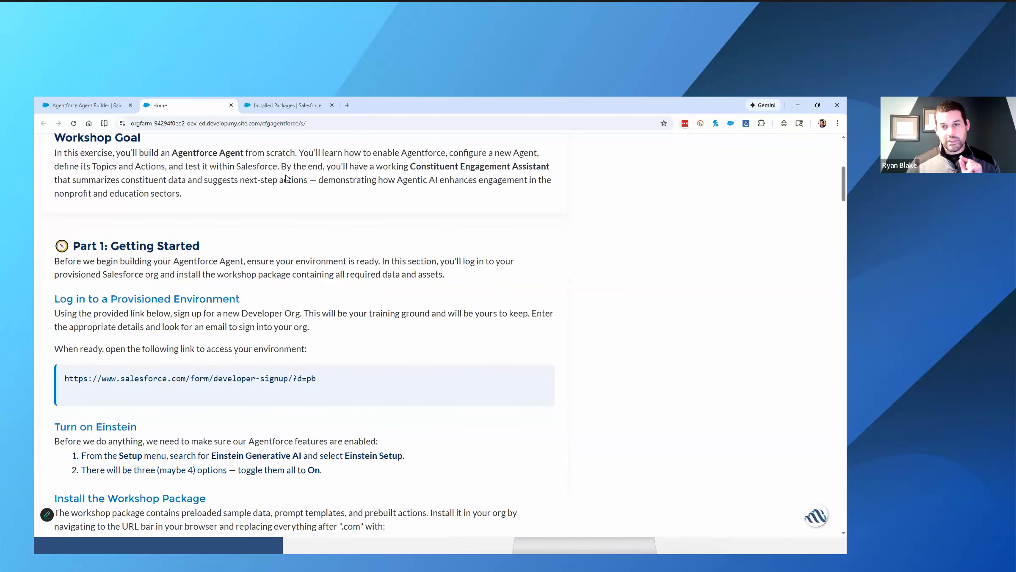
click(318, 122)
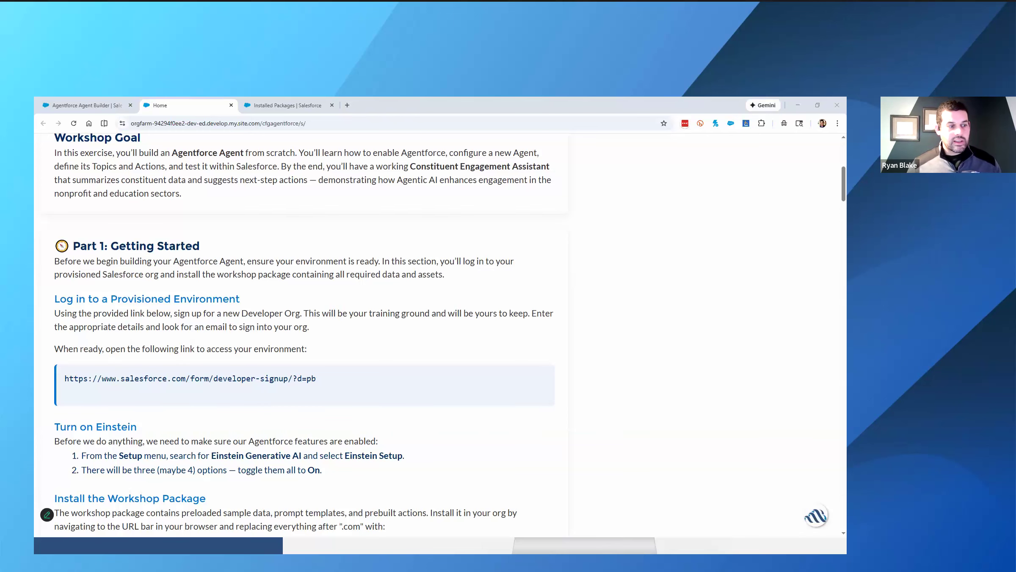
- Select the package path under Install the Workshop Package and return to the Installed Packages page
scroll(302, 444, down, 2)
scroll(267, 402, down, 6)
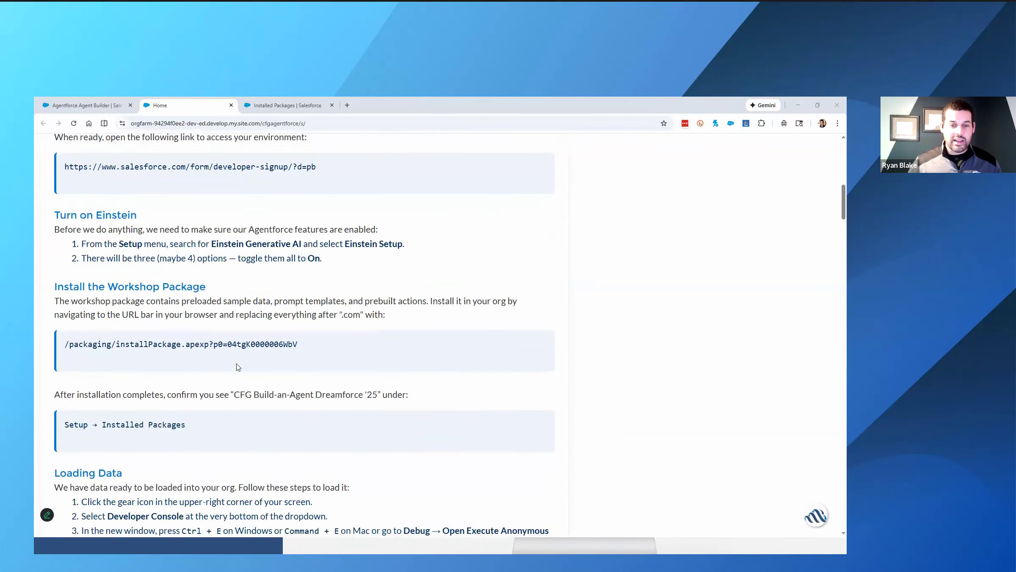
scroll(238, 365, down, 2)
scroll(237, 365, up, 8)
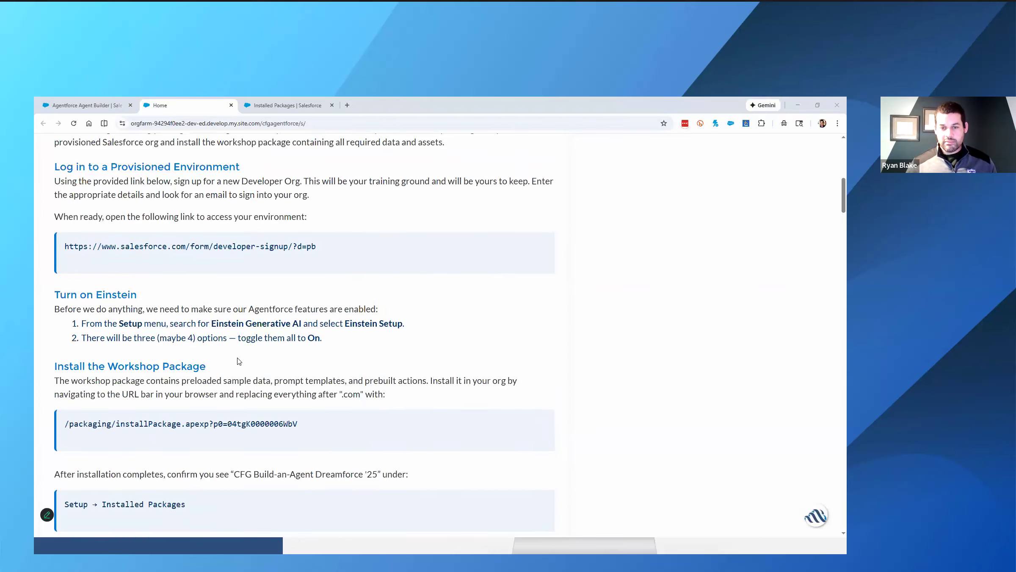
triple_click(221, 376)
click(193, 439)
drag(299, 428, 66, 428)
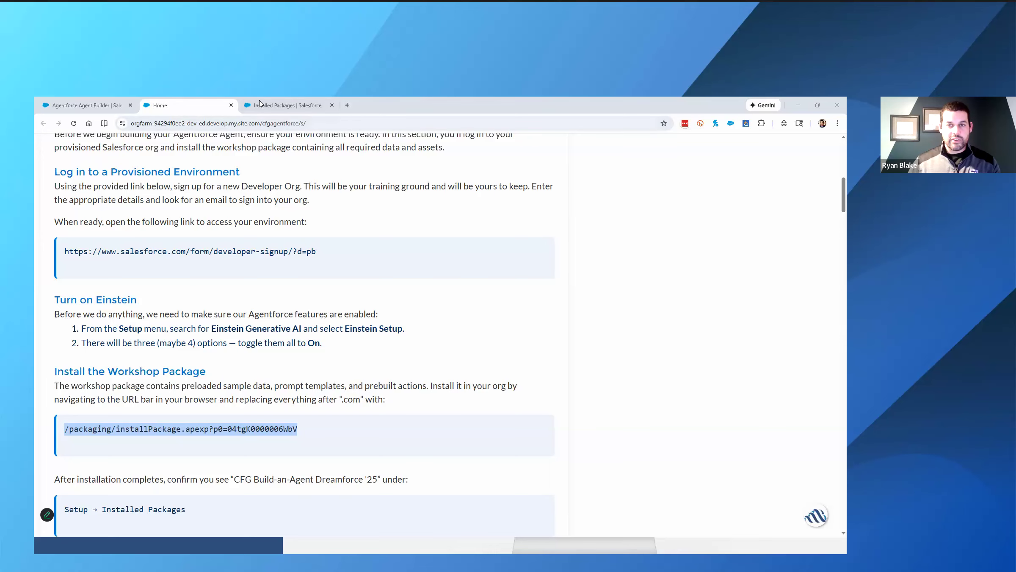
click(286, 105)
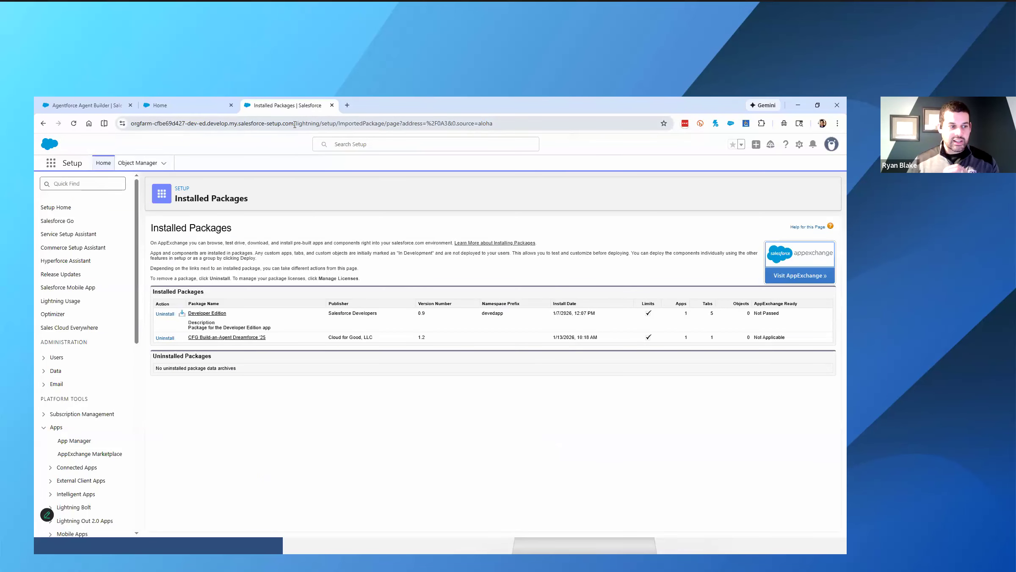
- Return to the workshop instructions page and read the package confirmation and Loading Data sections
drag(295, 124, 498, 129)
click(387, 442)
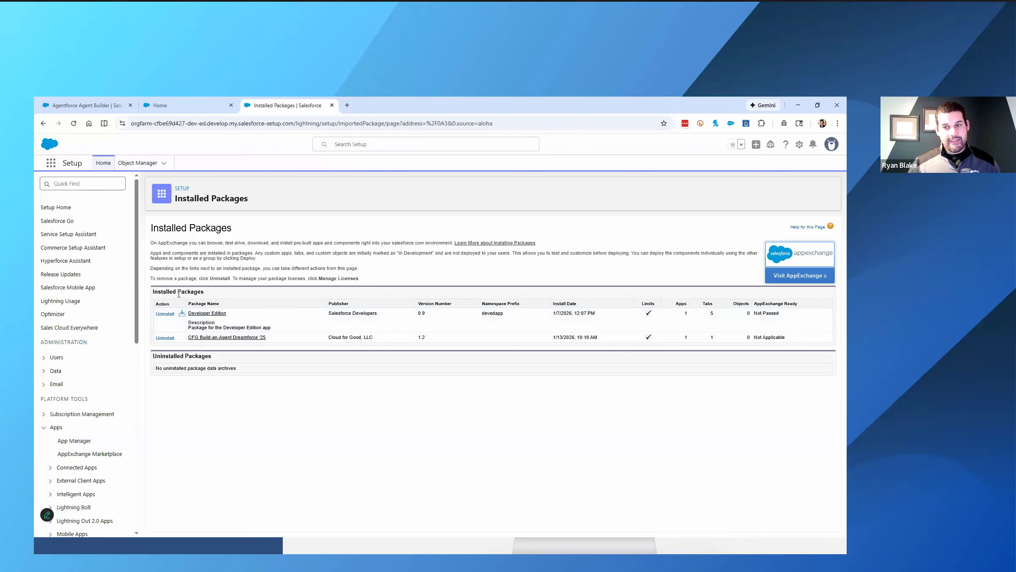
click(208, 106)
click(222, 378)
scroll(225, 379, down, 3)
scroll(225, 379, down, 1)
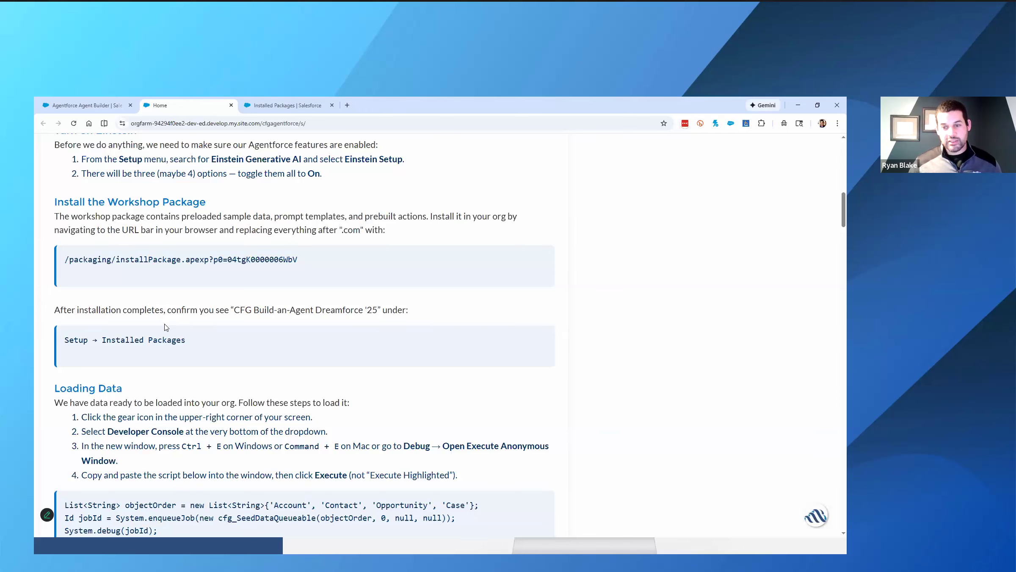
scroll(192, 333, down, 3)
scroll(192, 330, down, 1)
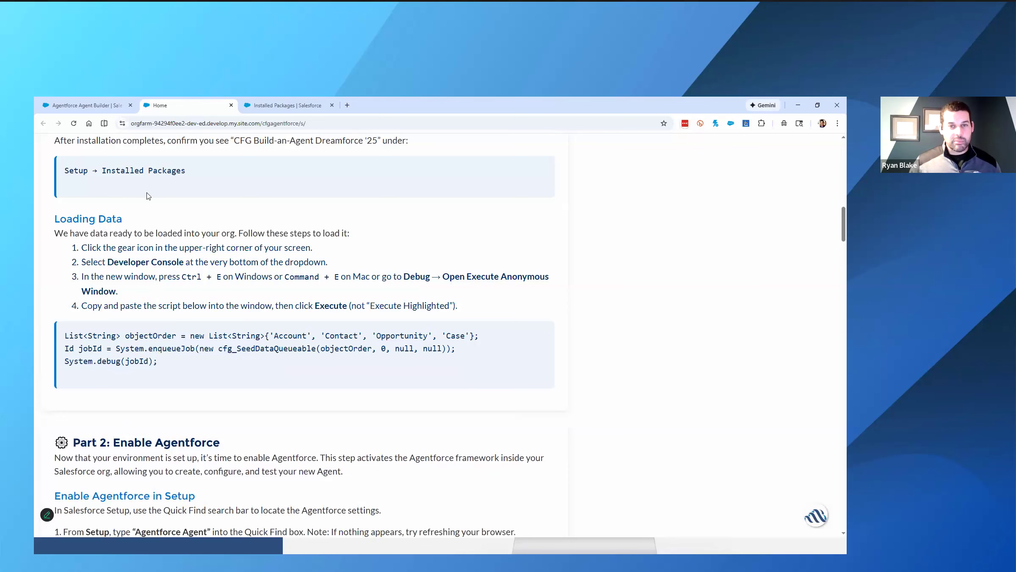
- Open the Developer Console from the org's Installed Packages page and bring up its Execute Anonymous window
click(280, 106)
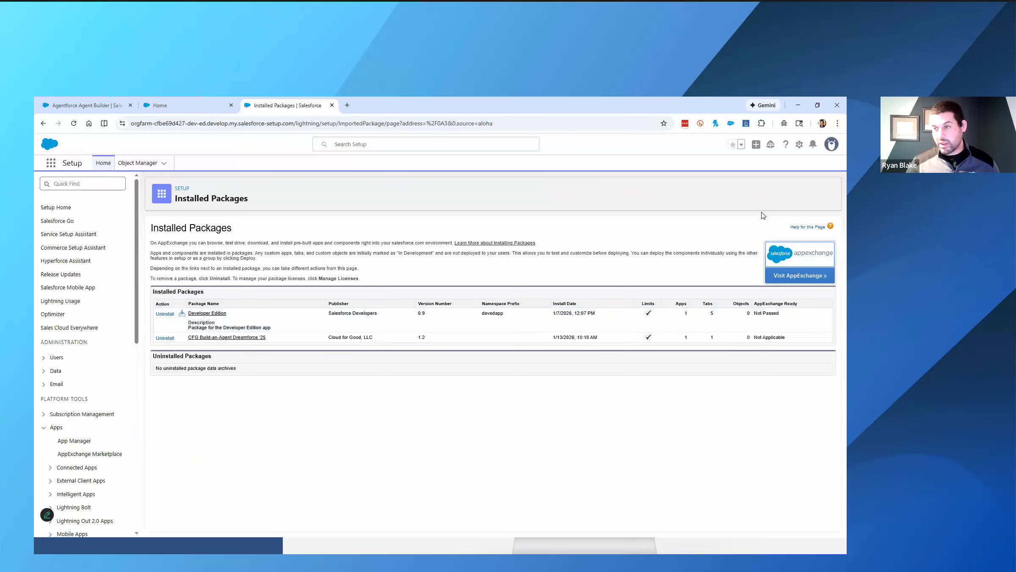
click(800, 146)
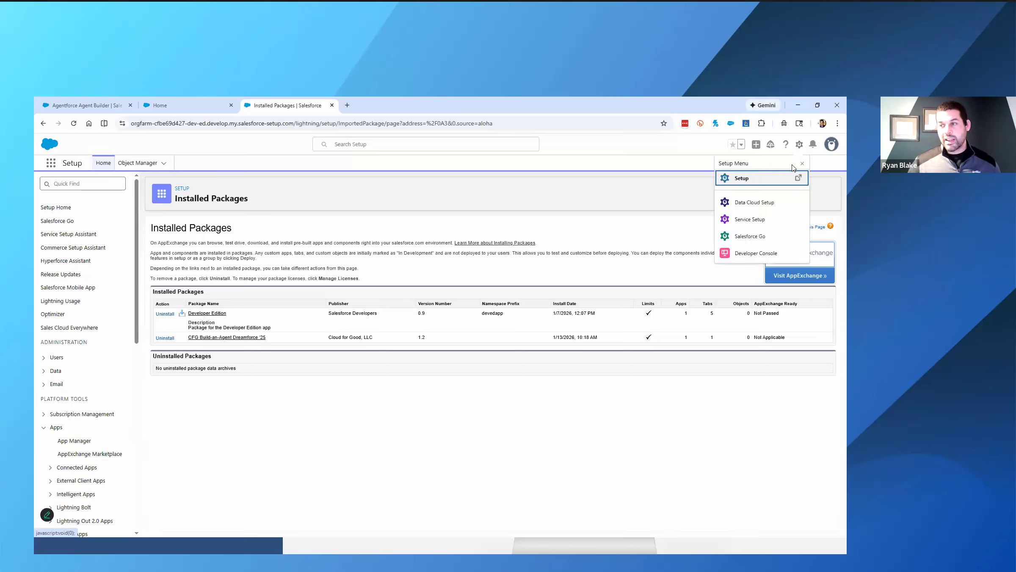
click(748, 254)
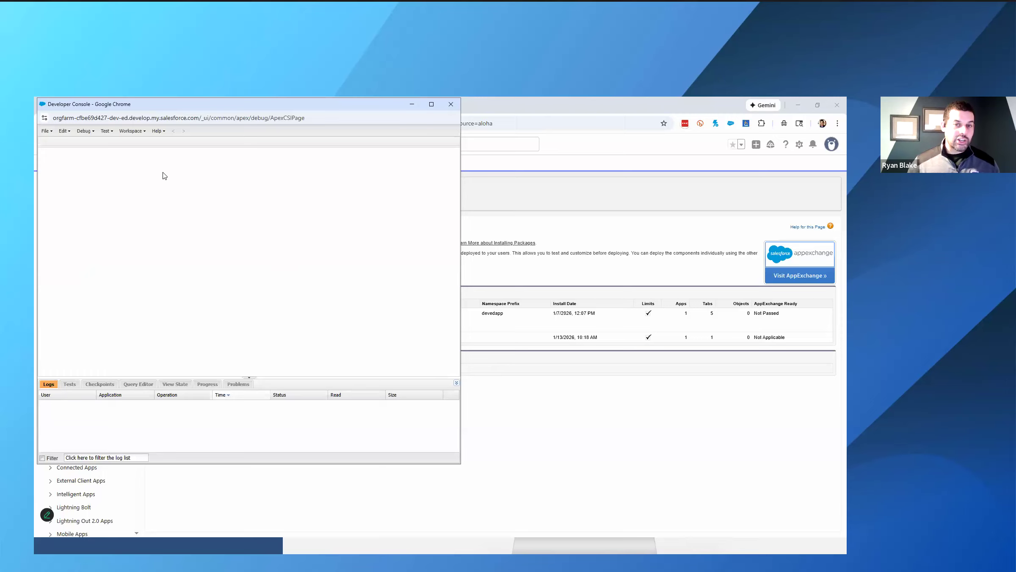
click(88, 132)
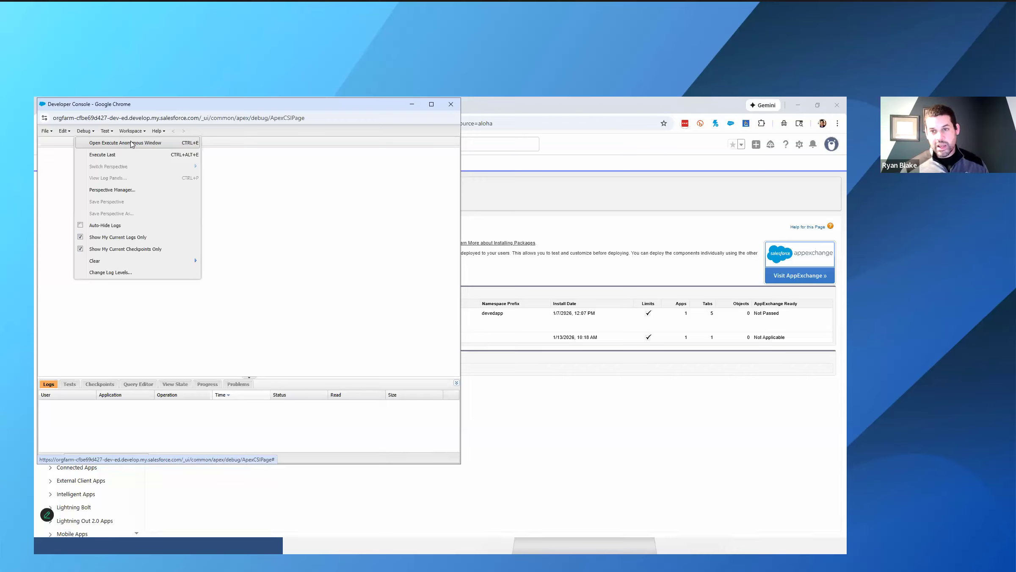
click(132, 144)
- Copy the full three-line Apex script from the Loading Data section of the instructions page
key(alt+Tab)
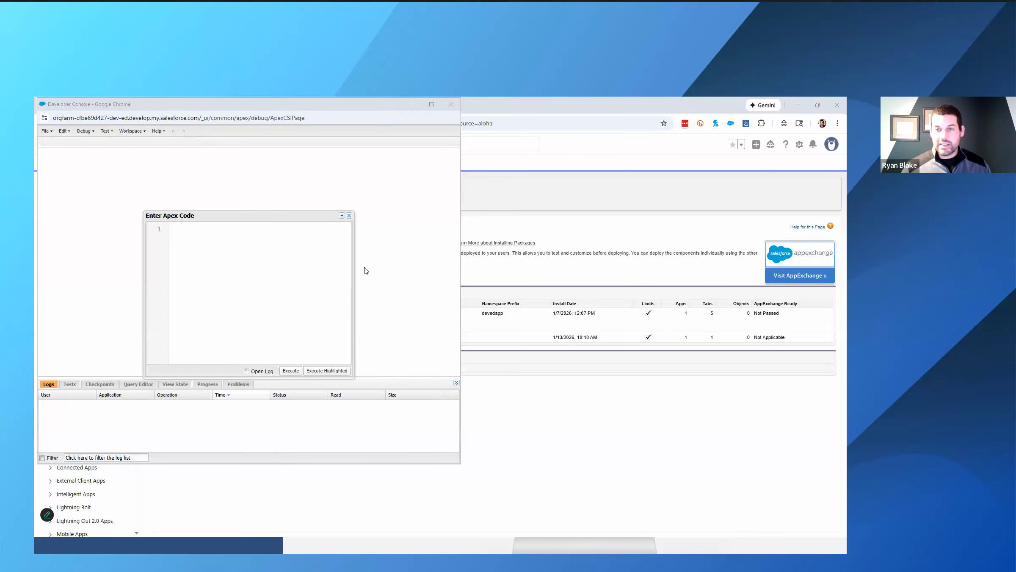
key(alt+Tab)
click(187, 108)
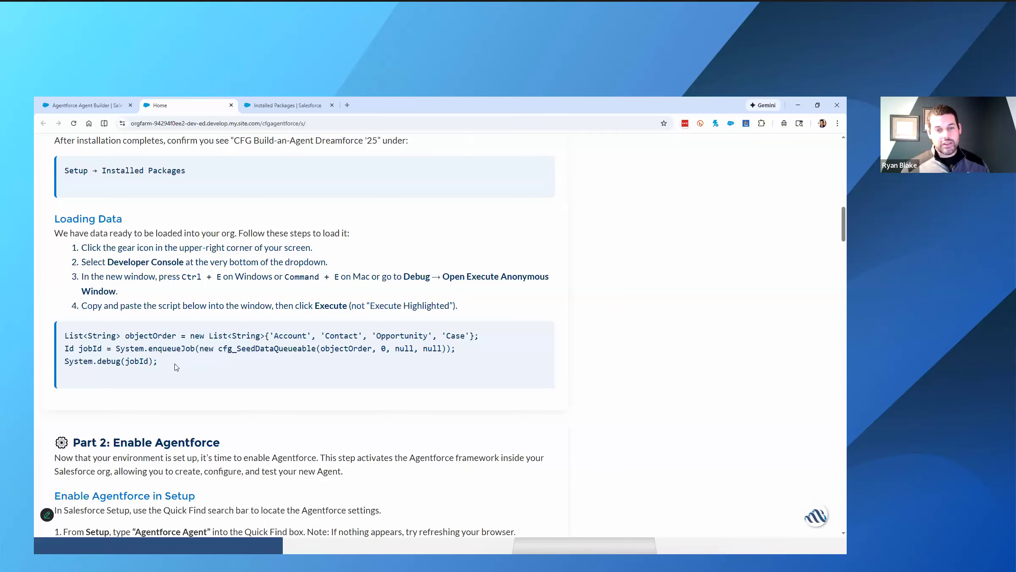
drag(178, 365, 65, 335)
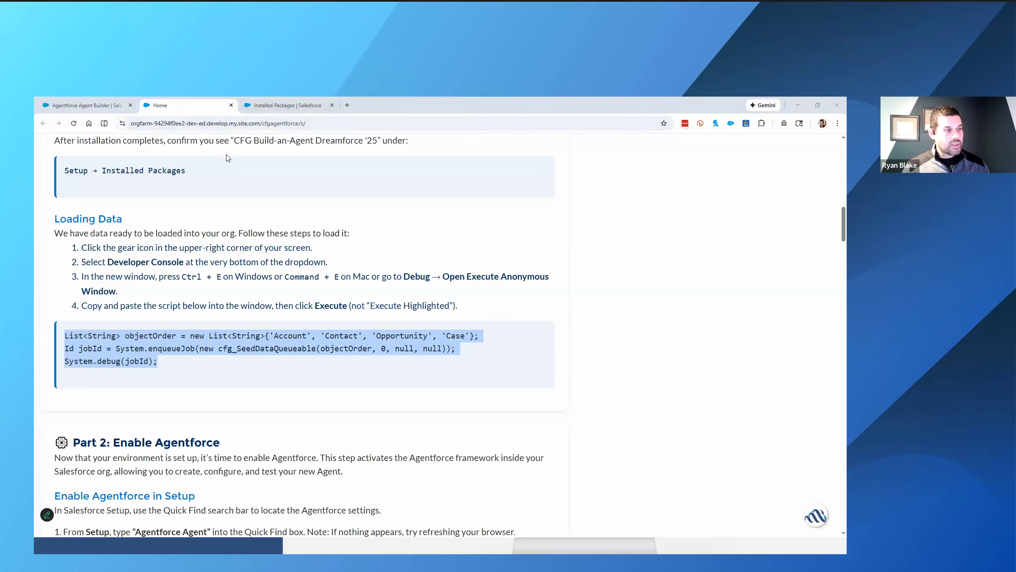
- Execute the copied data-loading script in a fresh Execute Anonymous window and close the Developer Console
key(alt+Tab)
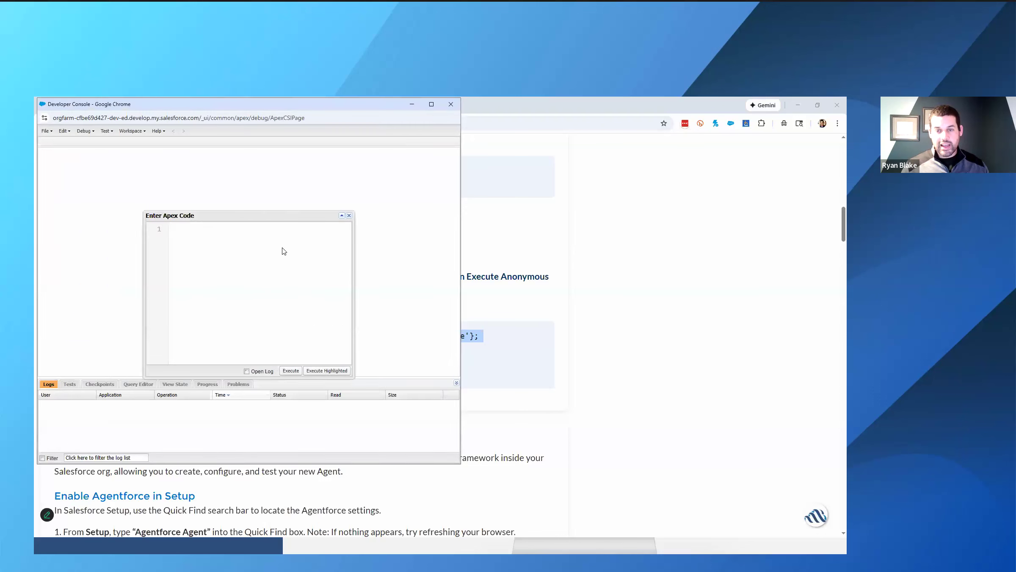
click(350, 216)
click(87, 131)
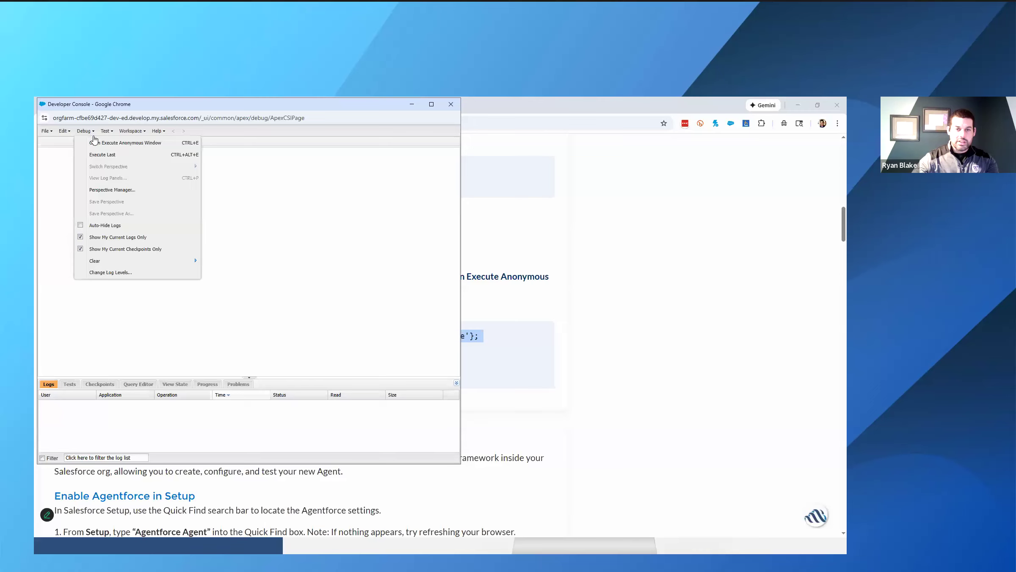
click(116, 143)
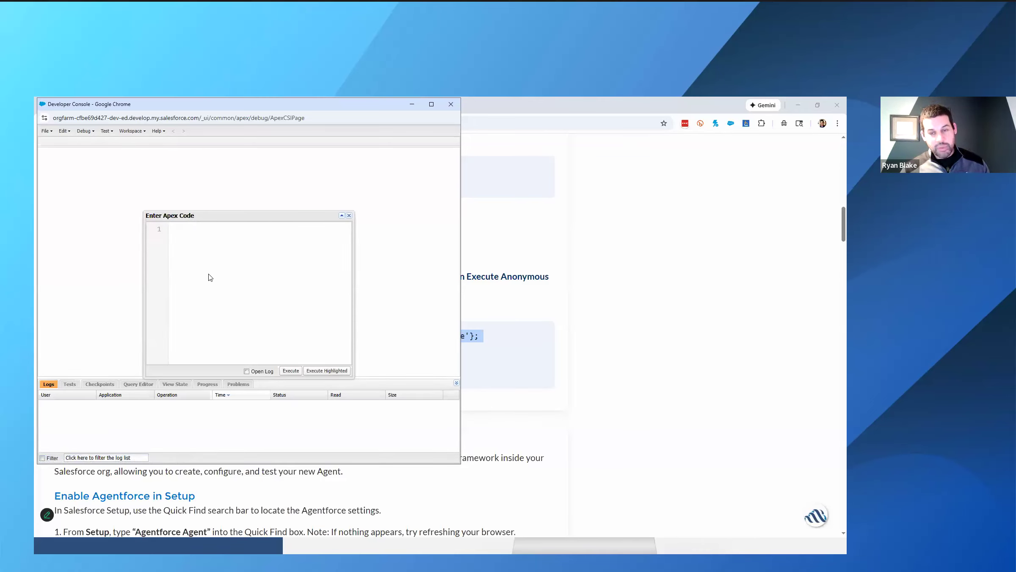
key(ctrl+v)
click(291, 371)
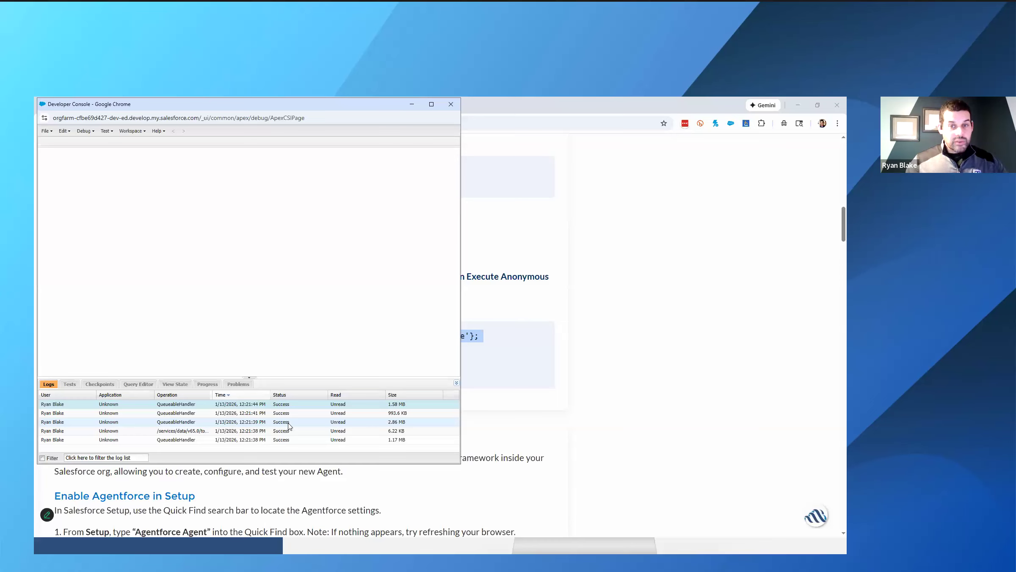
click(450, 104)
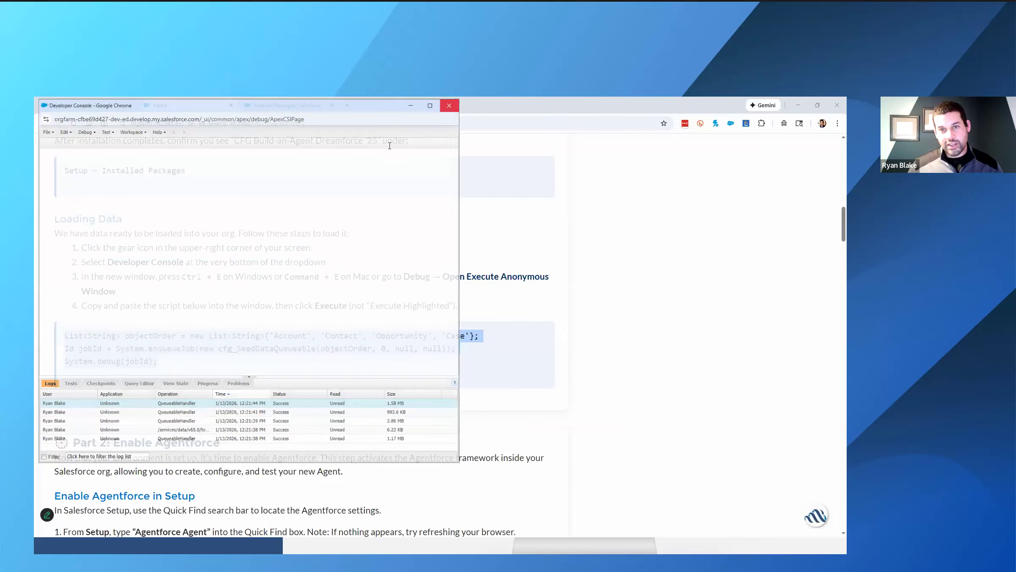
- Go back to the org's Setup page, search the apps for CFG, and open Agent Builder (CFG)
click(248, 110)
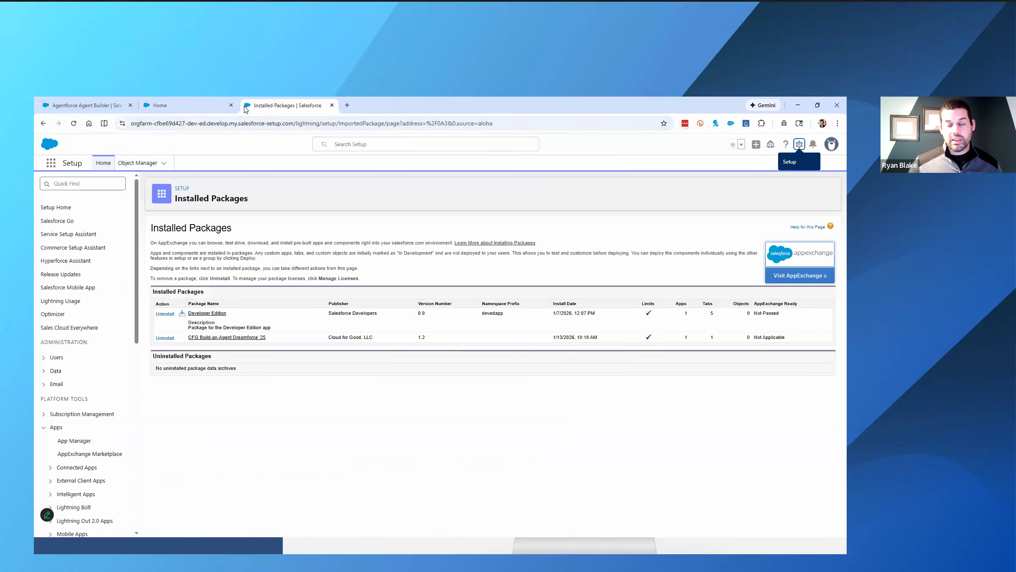
click(51, 163)
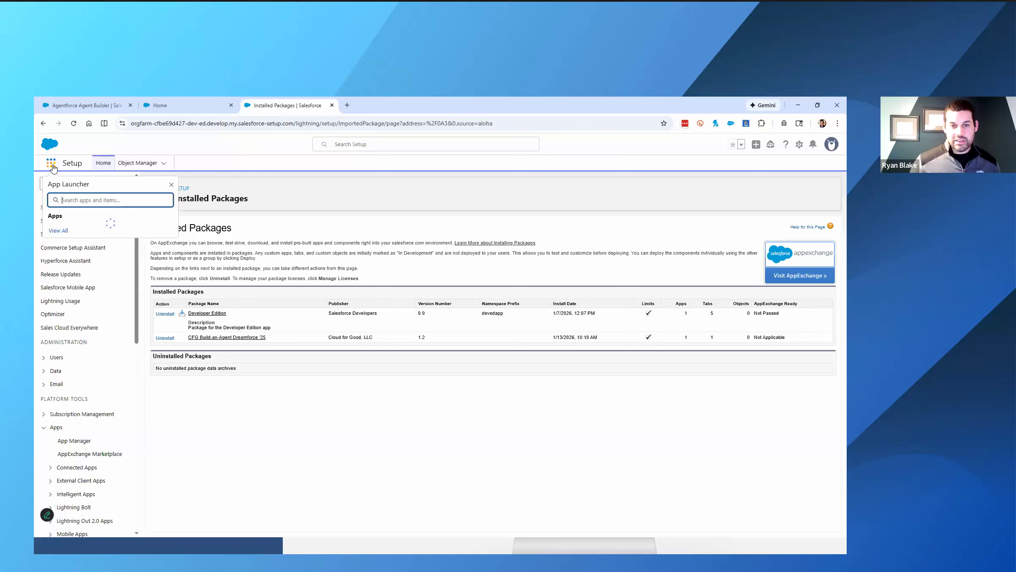
text(G)
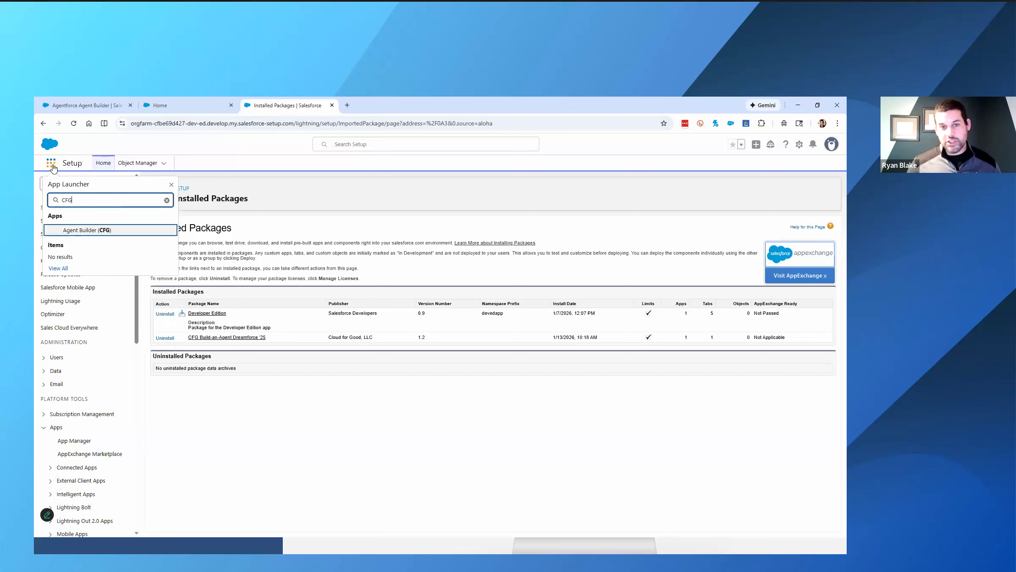
click(84, 232)
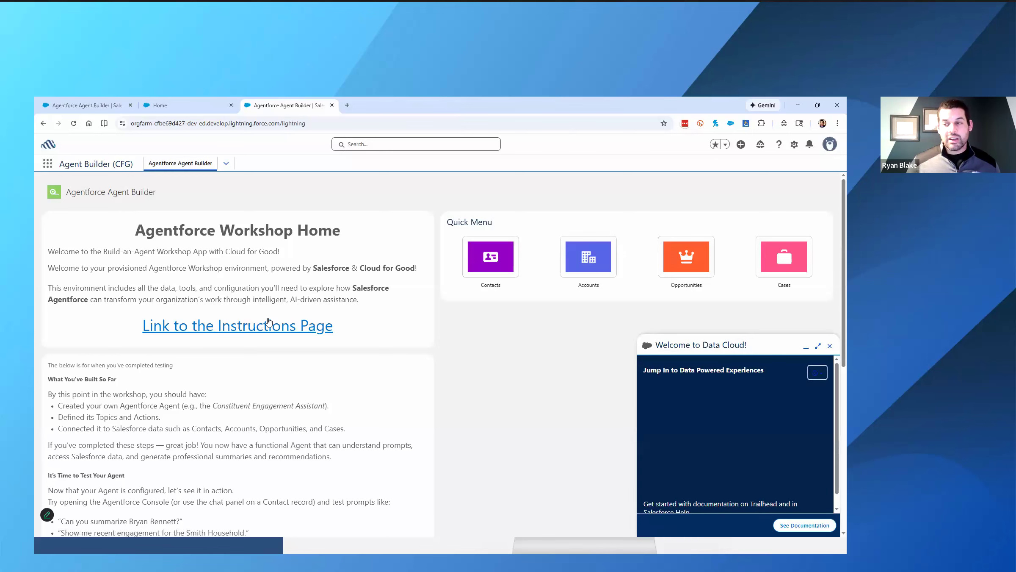
- Open Contacts from the Quick Menu, dismiss the Data Cloud welcome, and look through the All Contacts list for the sample data
click(496, 266)
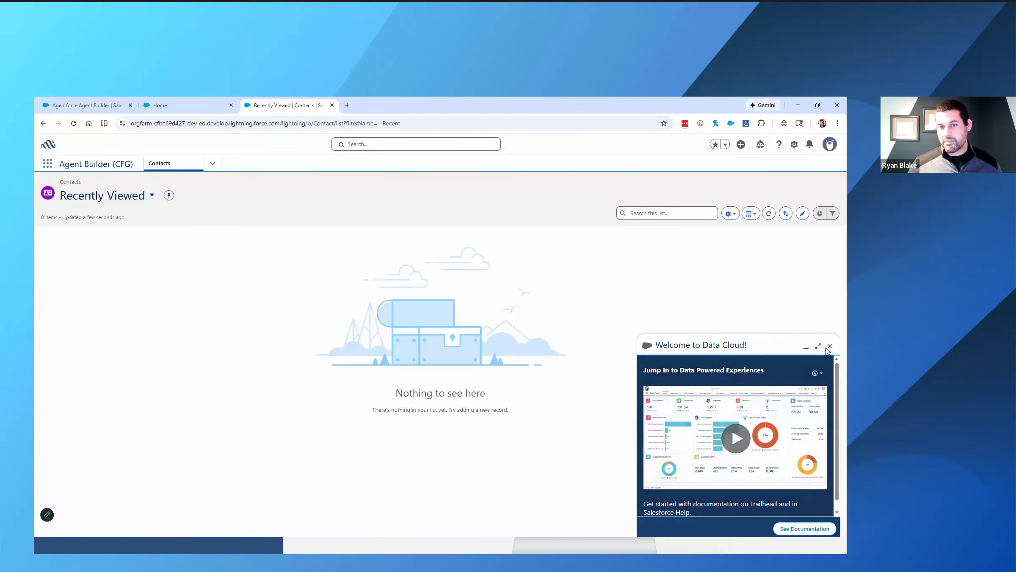
click(829, 347)
click(123, 199)
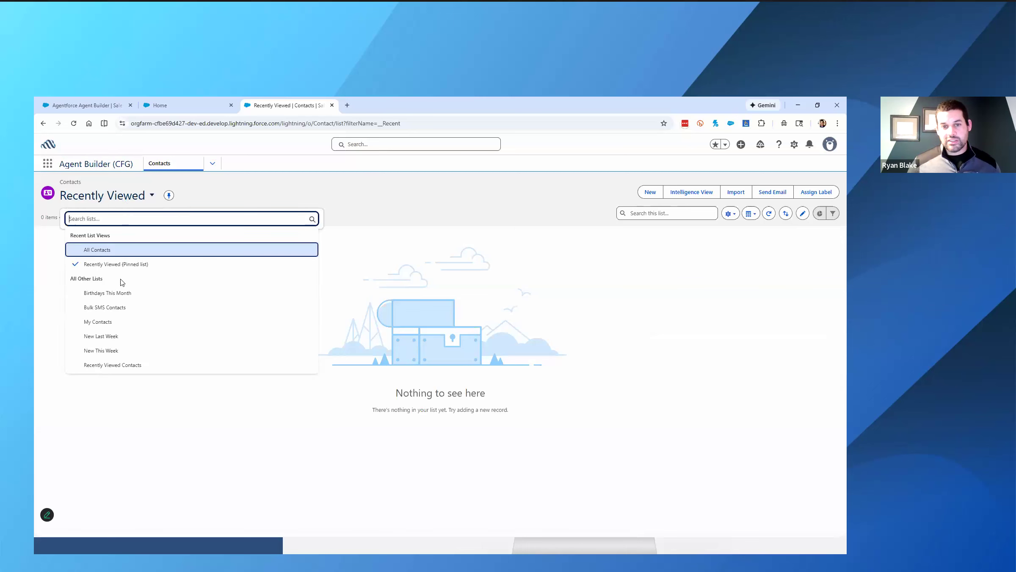
click(124, 249)
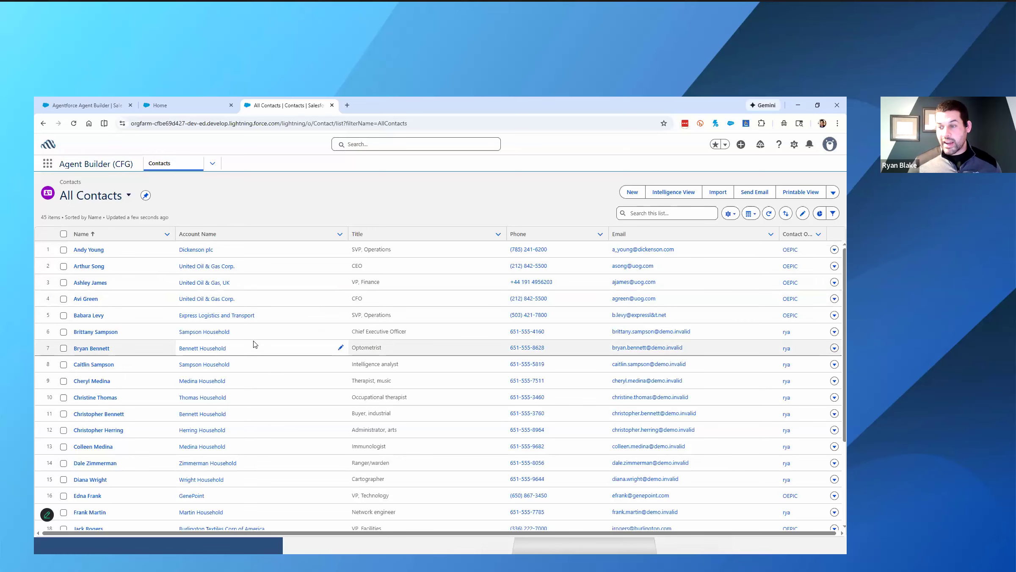
scroll(256, 343, down, 3)
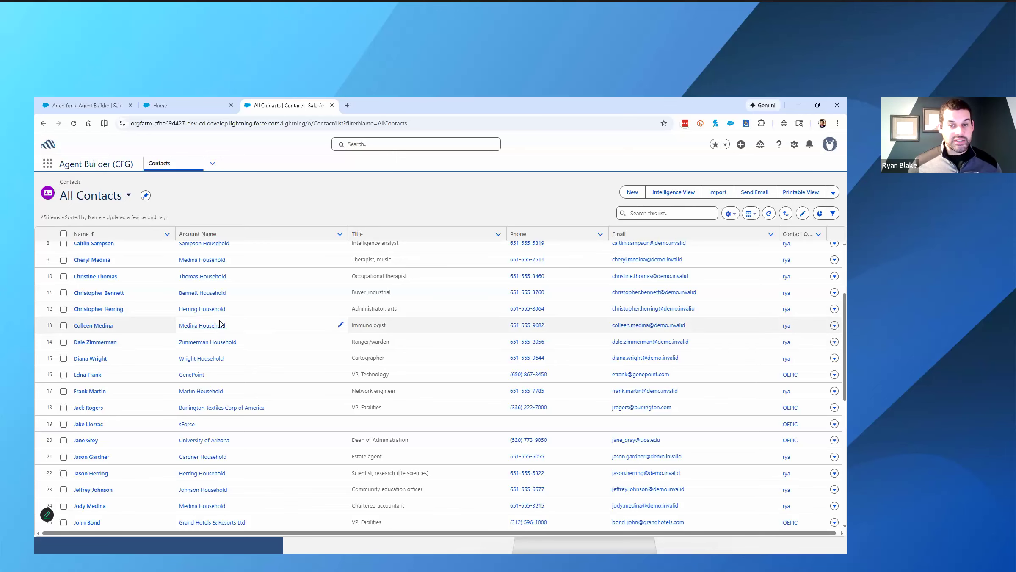
scroll(220, 324, up, 3)
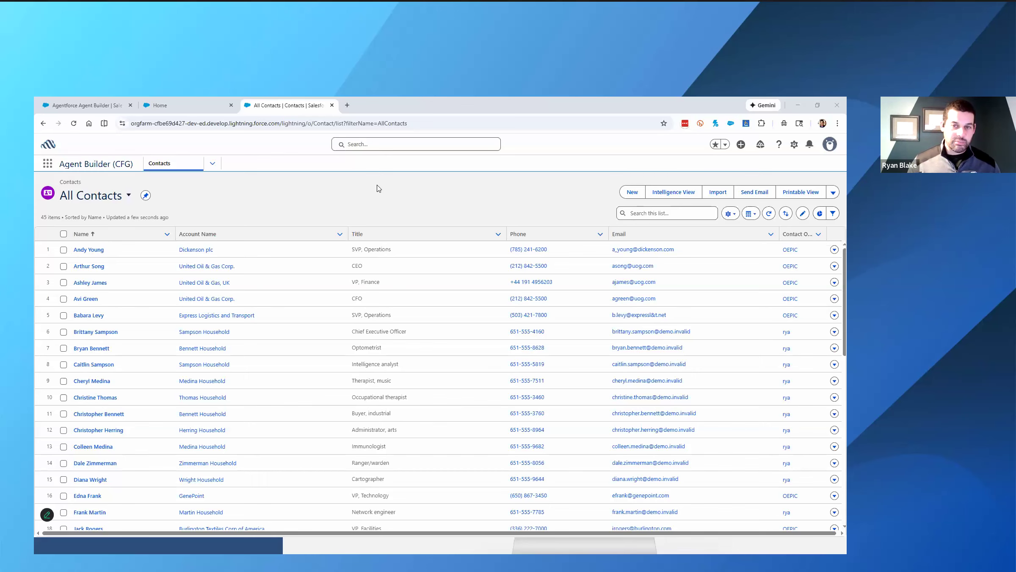
- Read the Part 2: Enable Agentforce instructions in the other browser window and return to the org
key(alt+Tab)
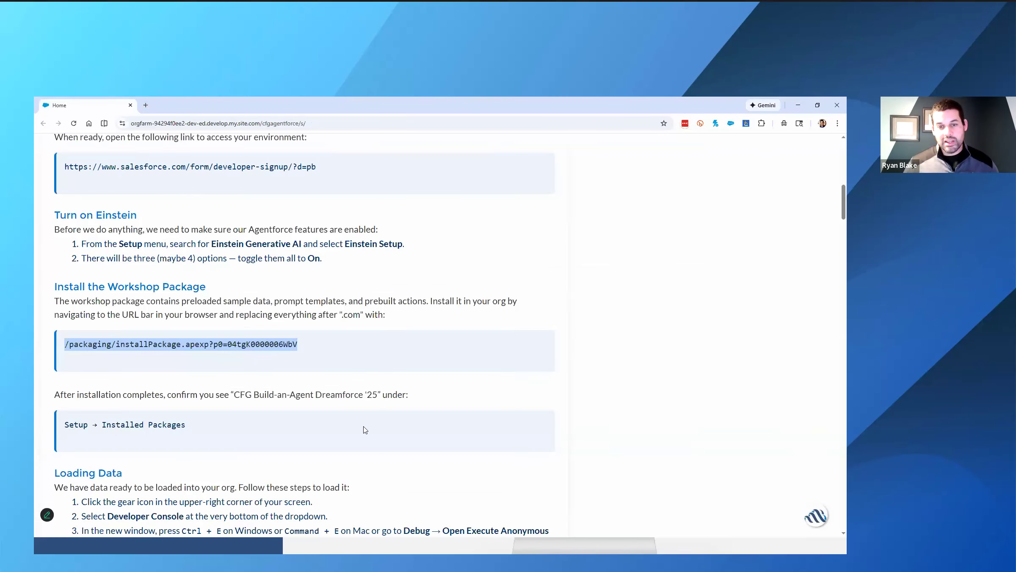
scroll(364, 426, down, 5)
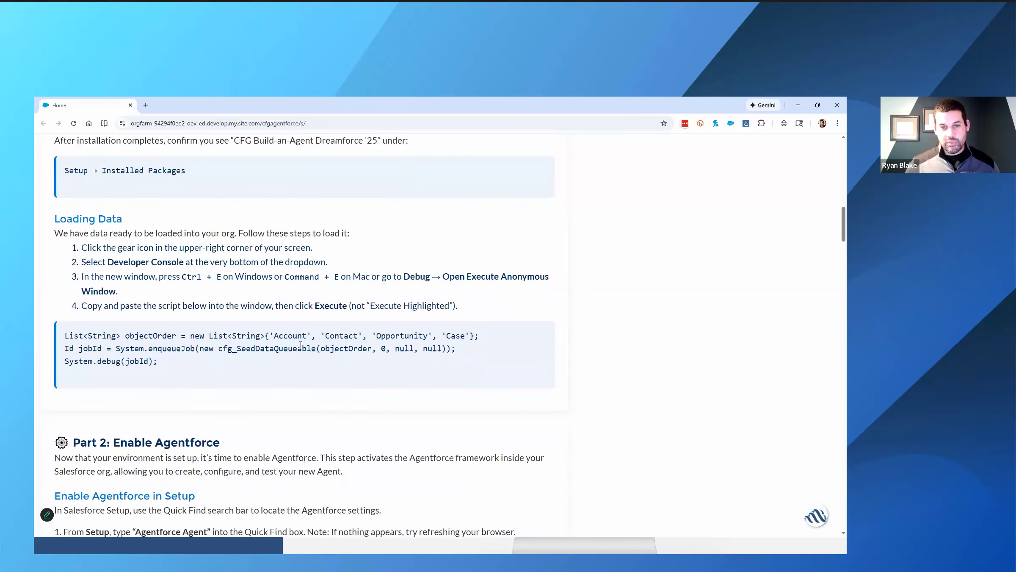
scroll(127, 292, down, 4)
scroll(85, 279, down, 2)
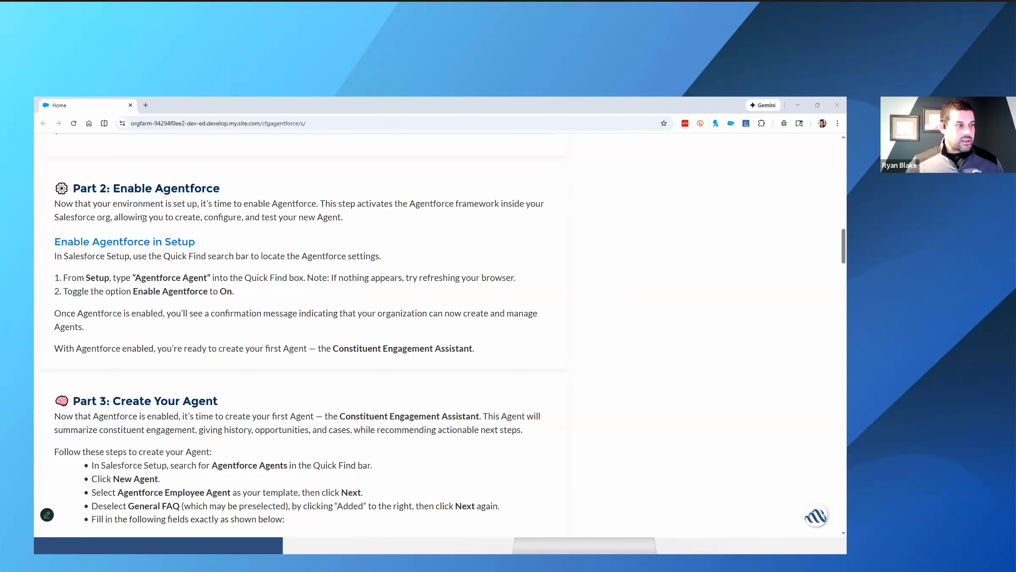
key(alt+Tab)
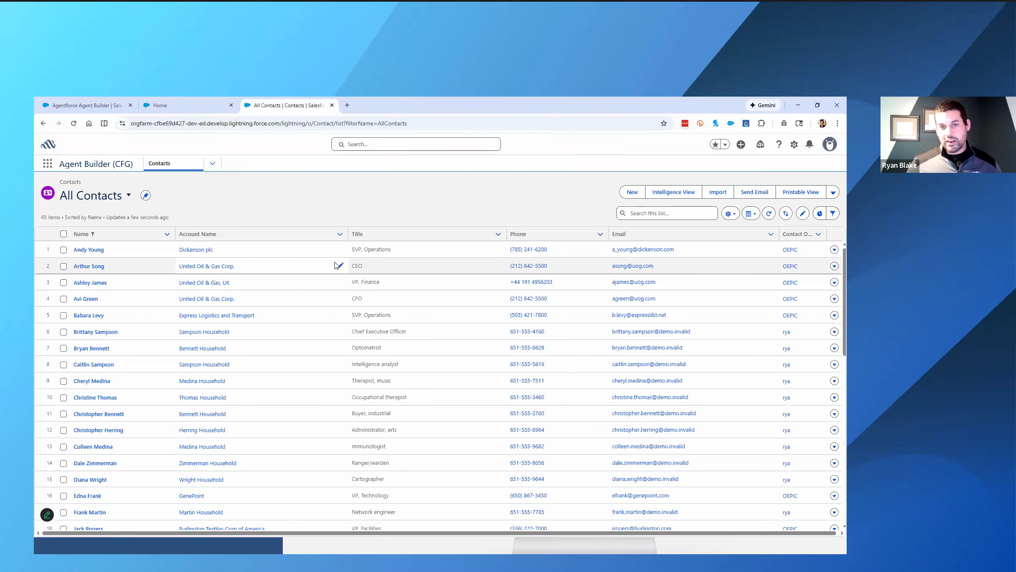
- Open Setup, search it for "Agent", and open the Agentforce Agents page
click(795, 145)
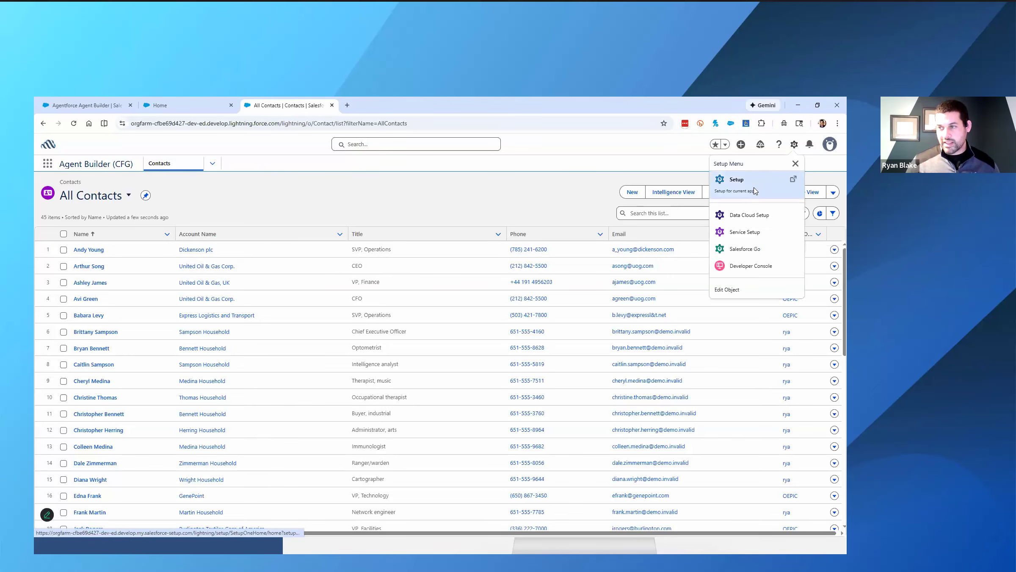
click(756, 191)
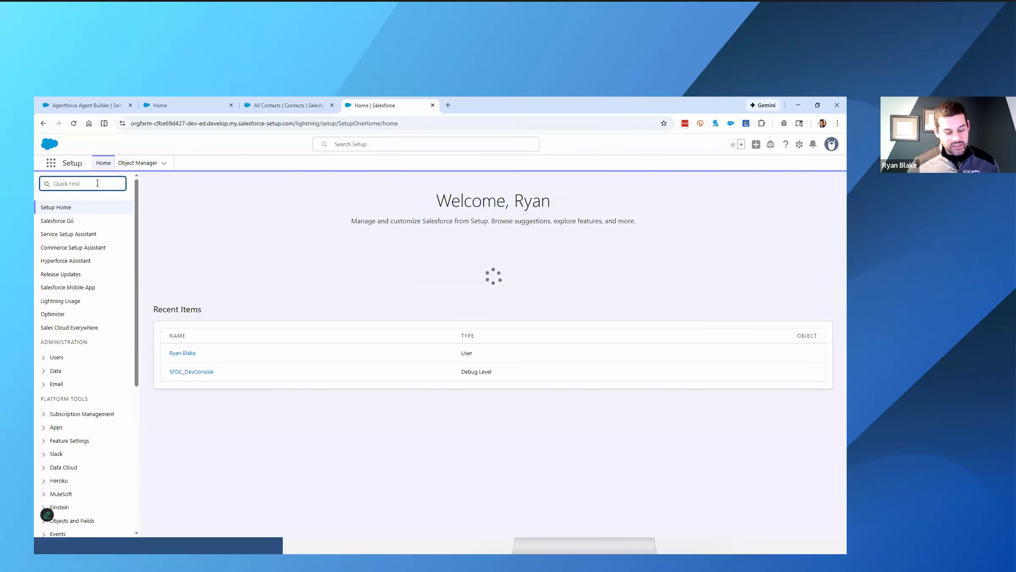
text(A)
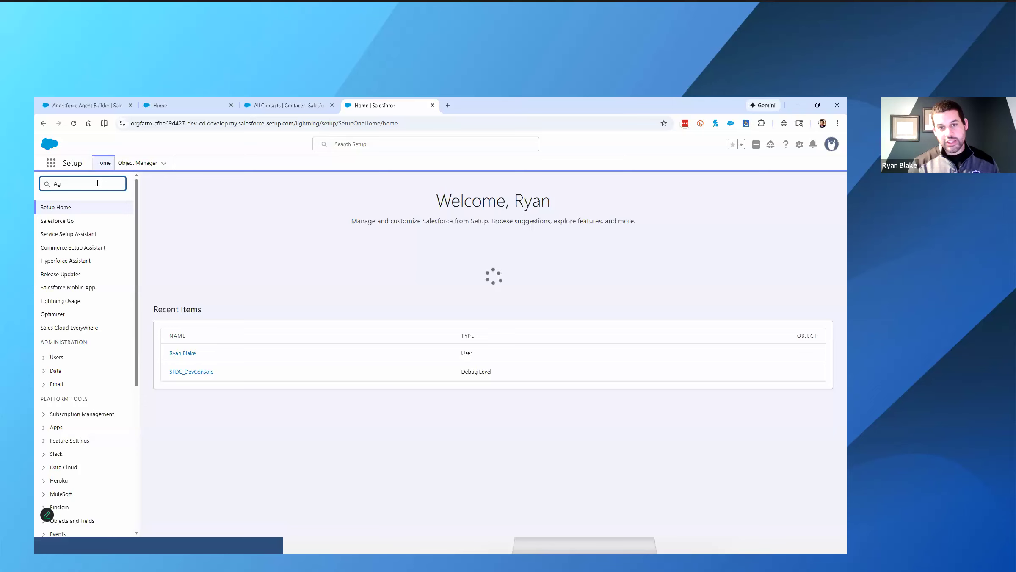
text(gent)
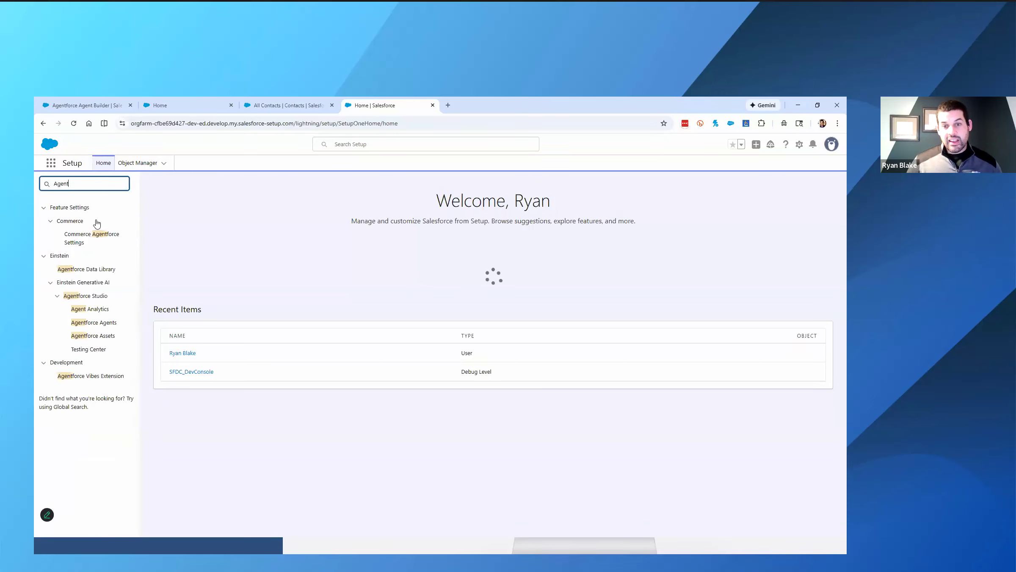
click(100, 324)
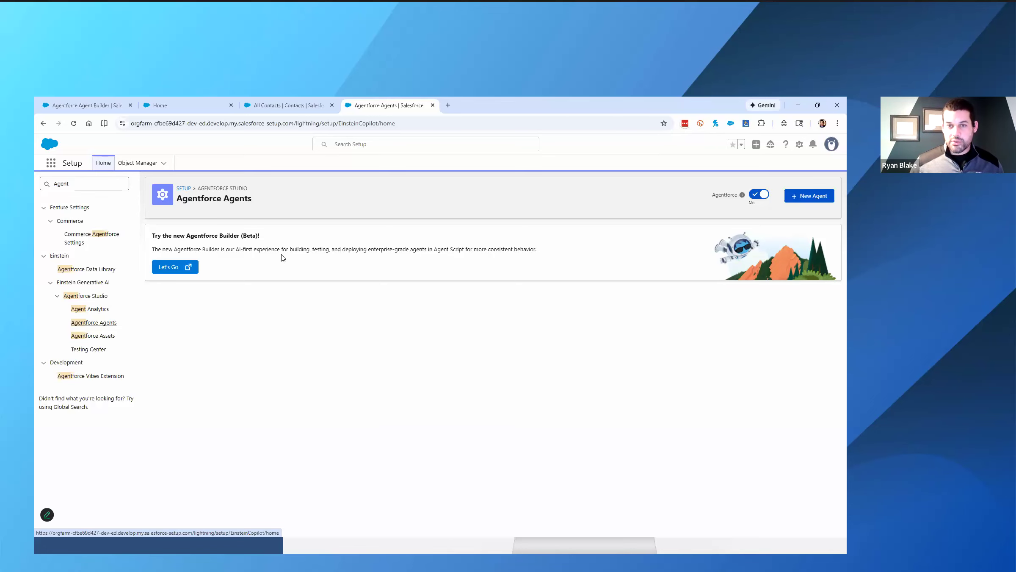
- Read the Part 3: Create Your Agent instructions in the workshop guide, close the All Contacts page, and return to Agentforce Agents
click(194, 107)
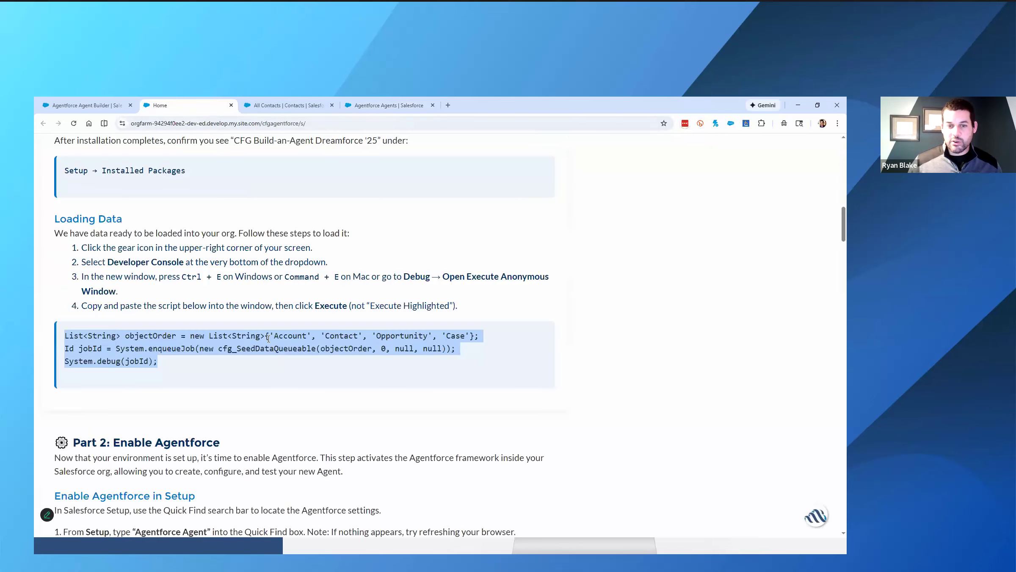
scroll(254, 334, down, 5)
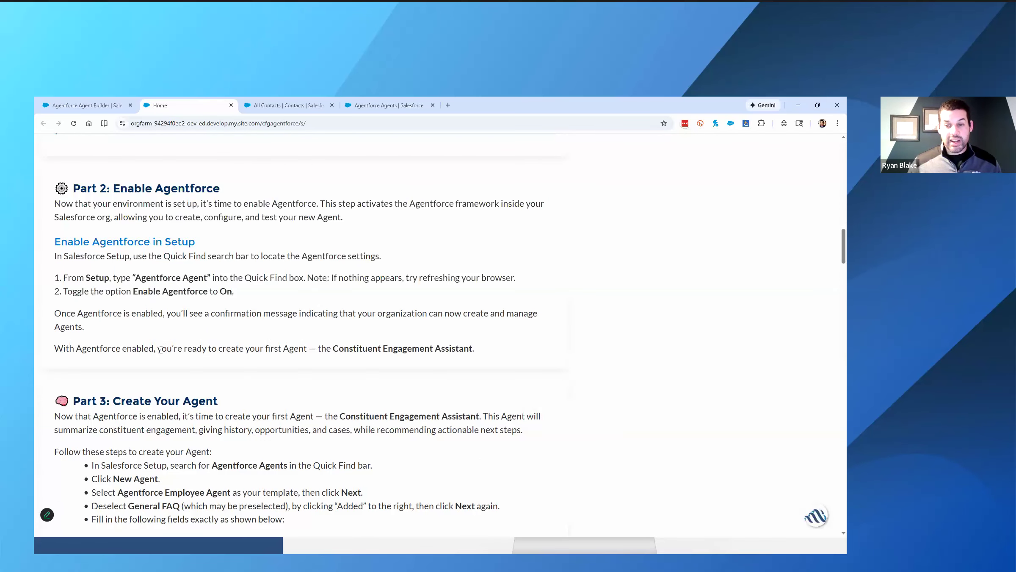
scroll(159, 348, down, 5)
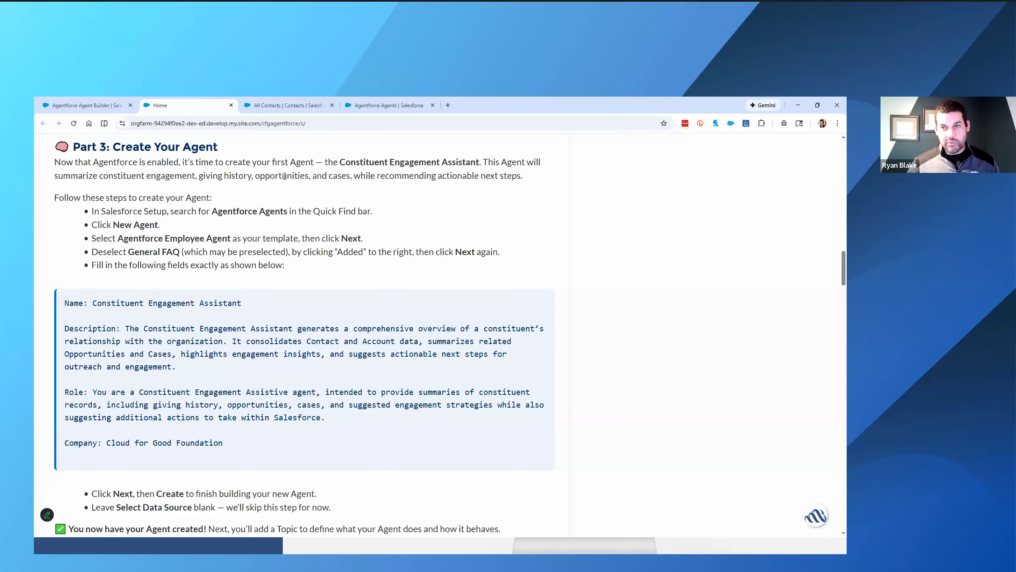
click(332, 105)
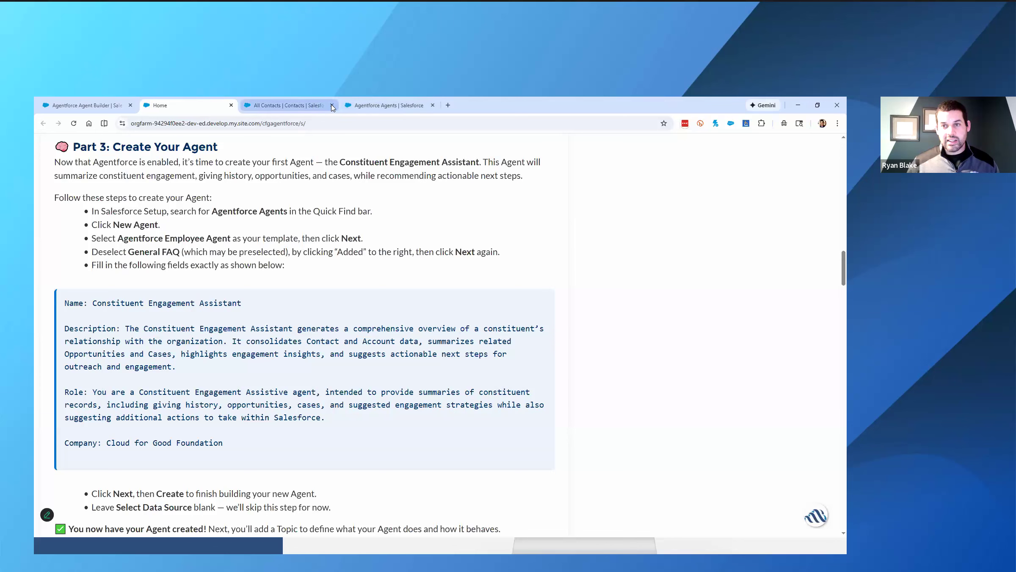
click(291, 107)
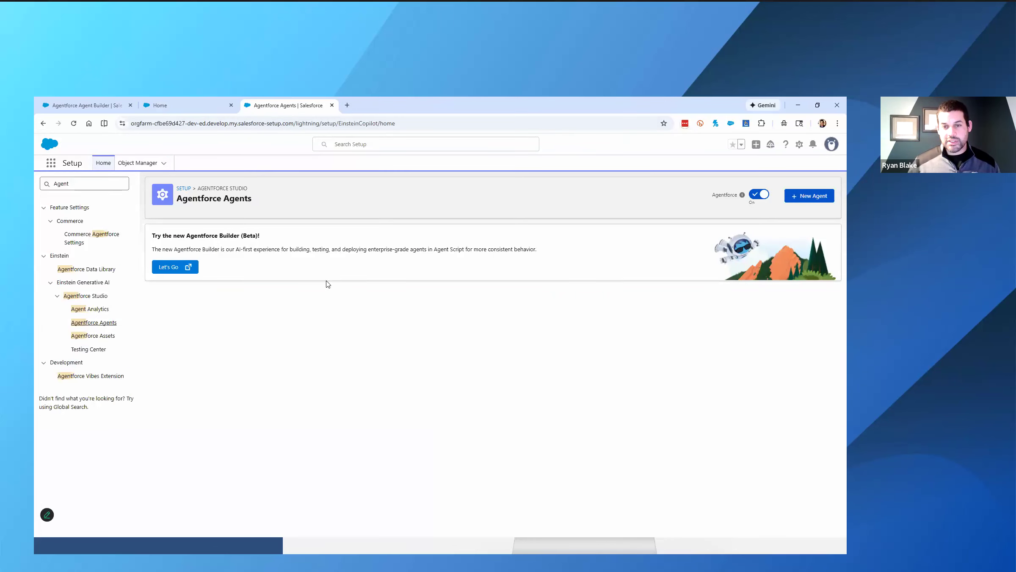
- Start a new agent from the Agentforce Employee Agent template and remove the General FAQ topic
click(797, 197)
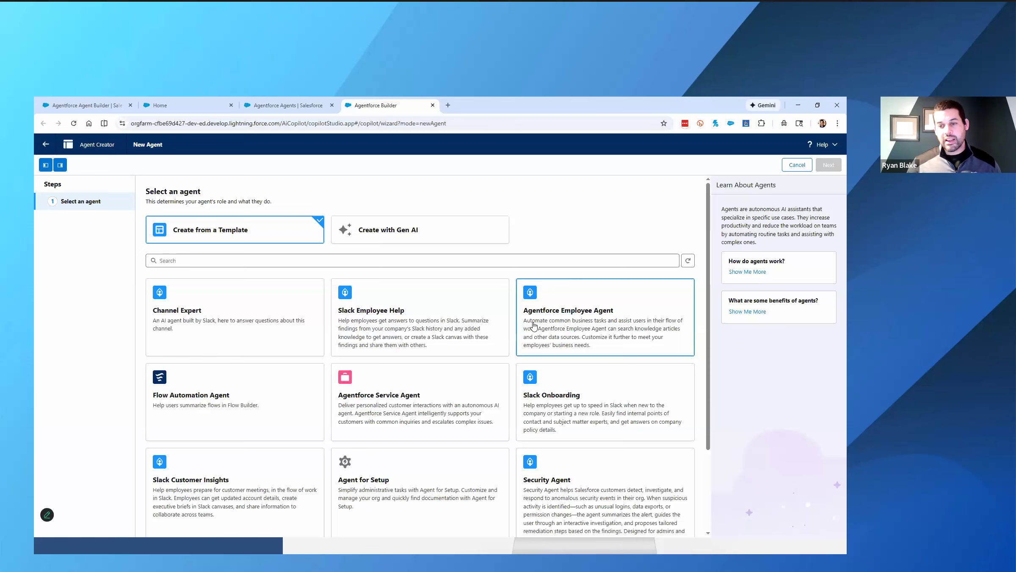
scroll(531, 325, down, 3)
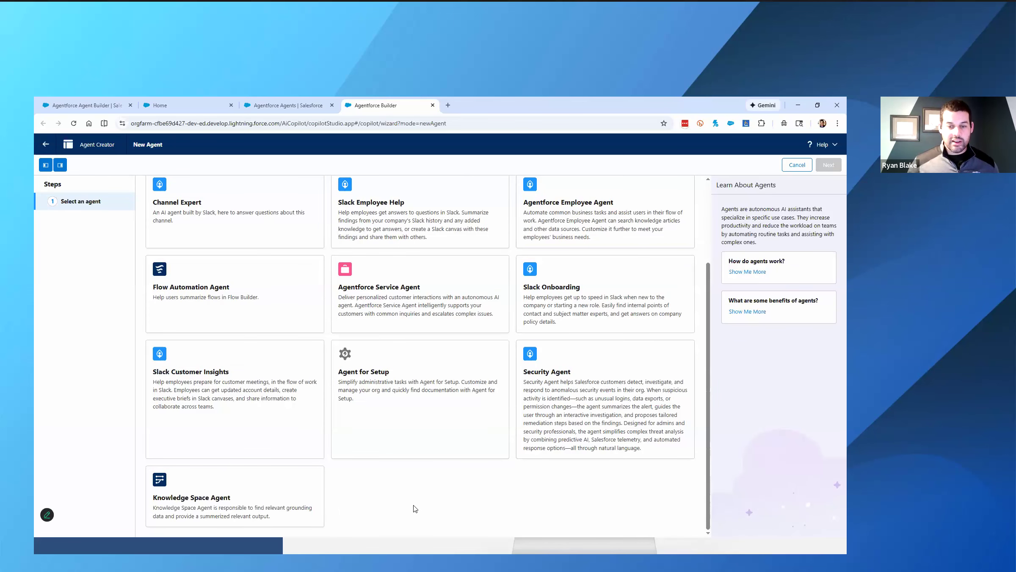
scroll(413, 510, up, 3)
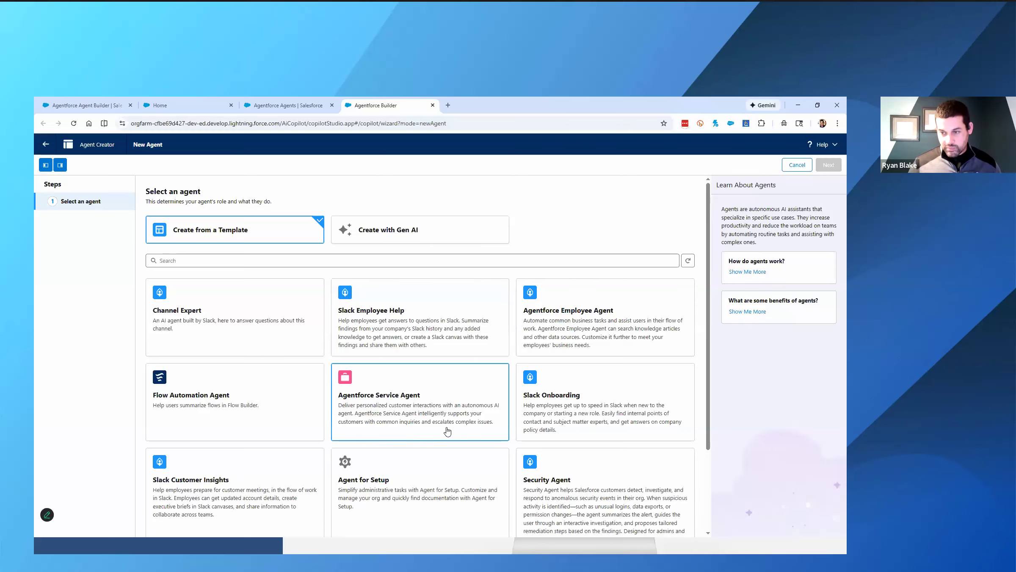
click(545, 339)
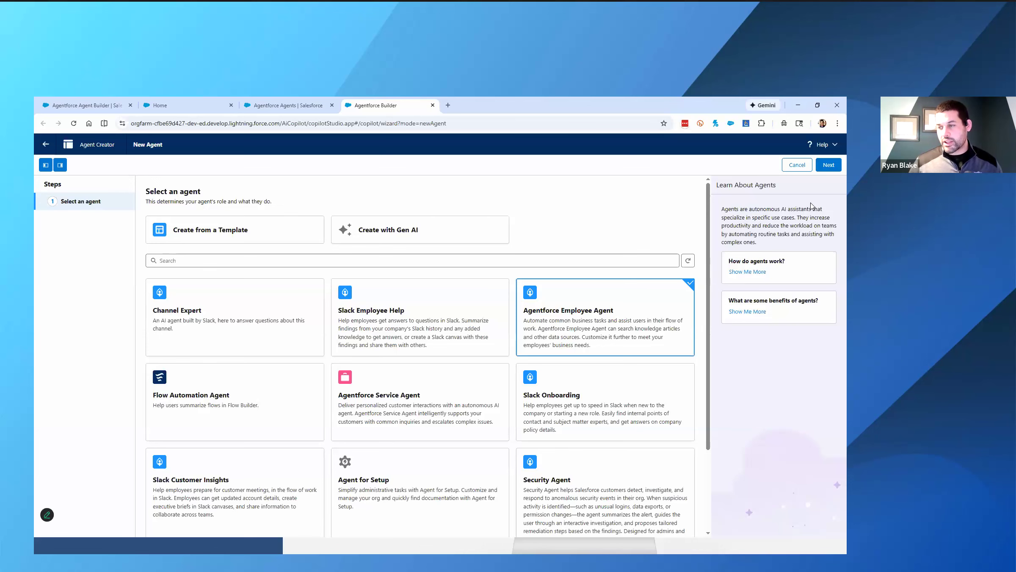
click(828, 166)
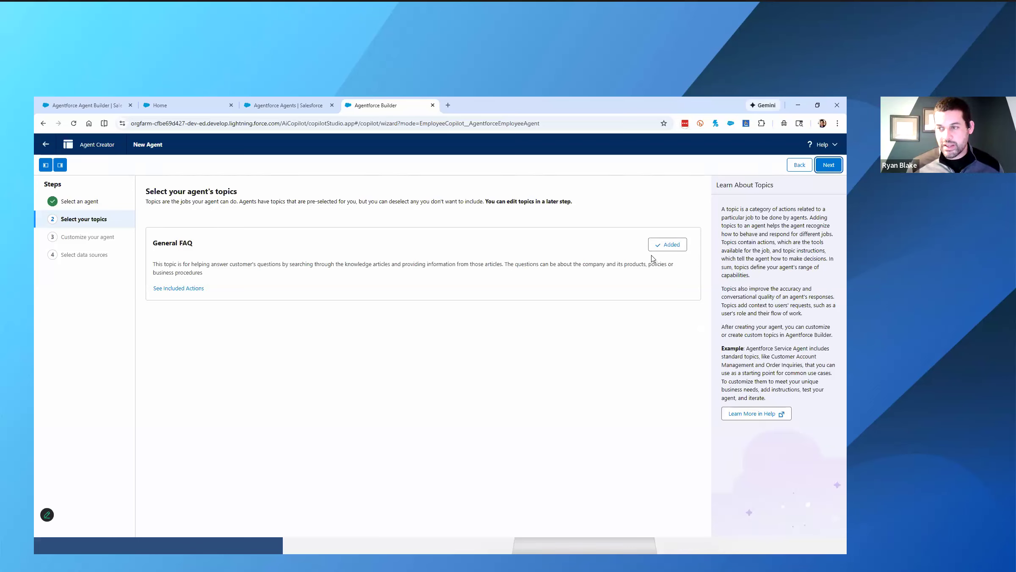
click(664, 248)
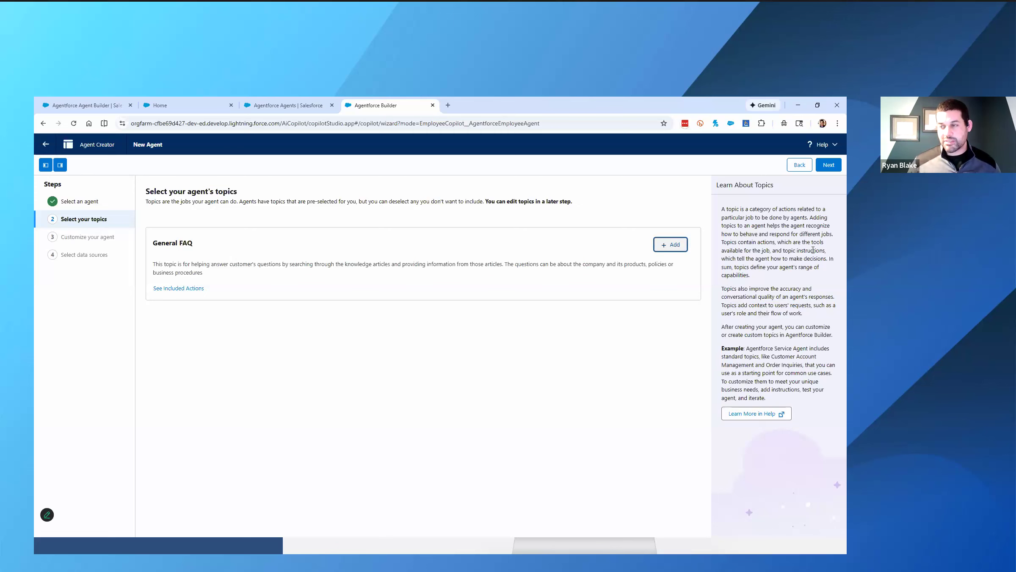
click(828, 165)
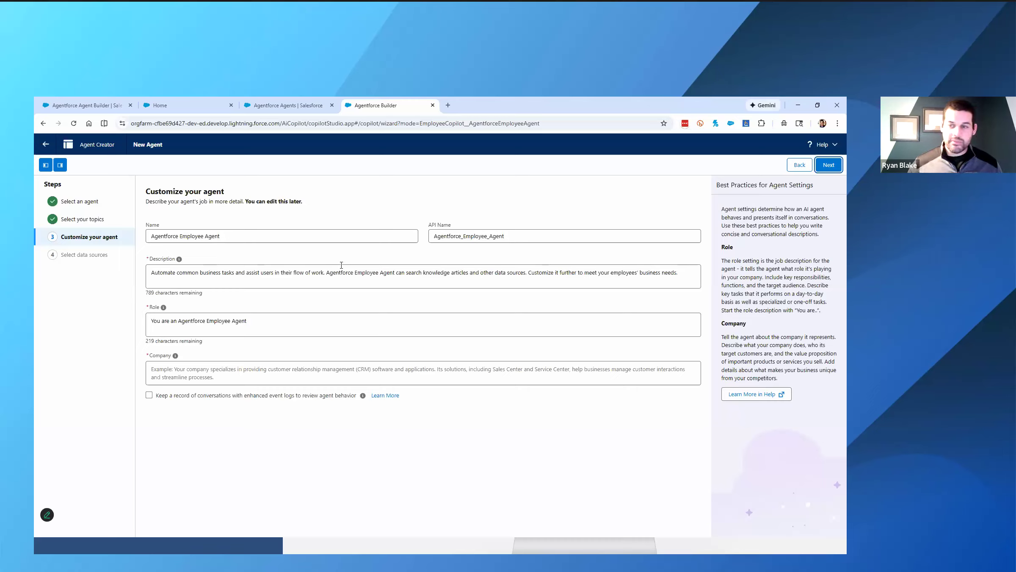
- Copy the agent name from the workshop guide and set the new agent's name to Constituent Engagement Assistant
click(204, 111)
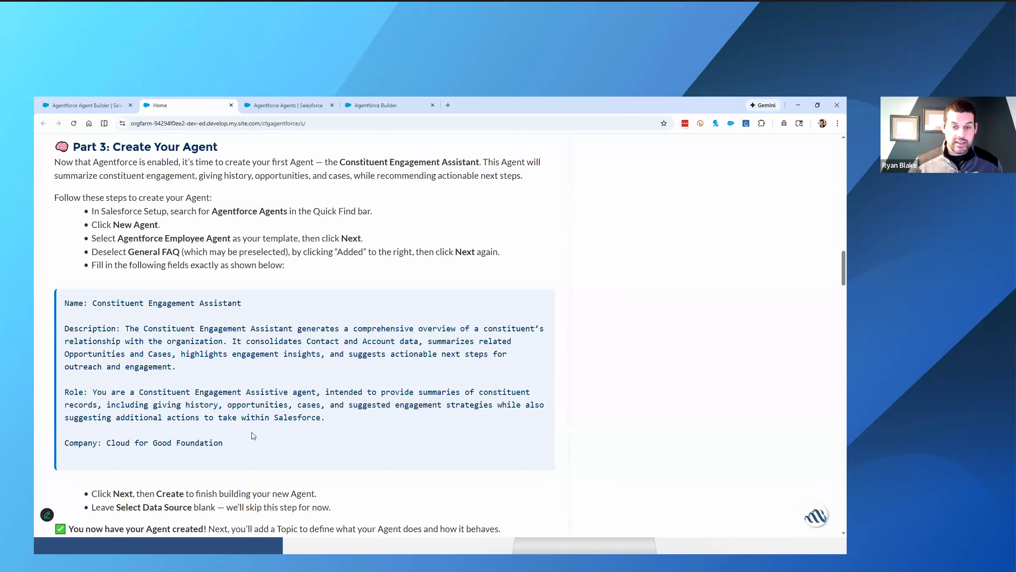
double_click(121, 304)
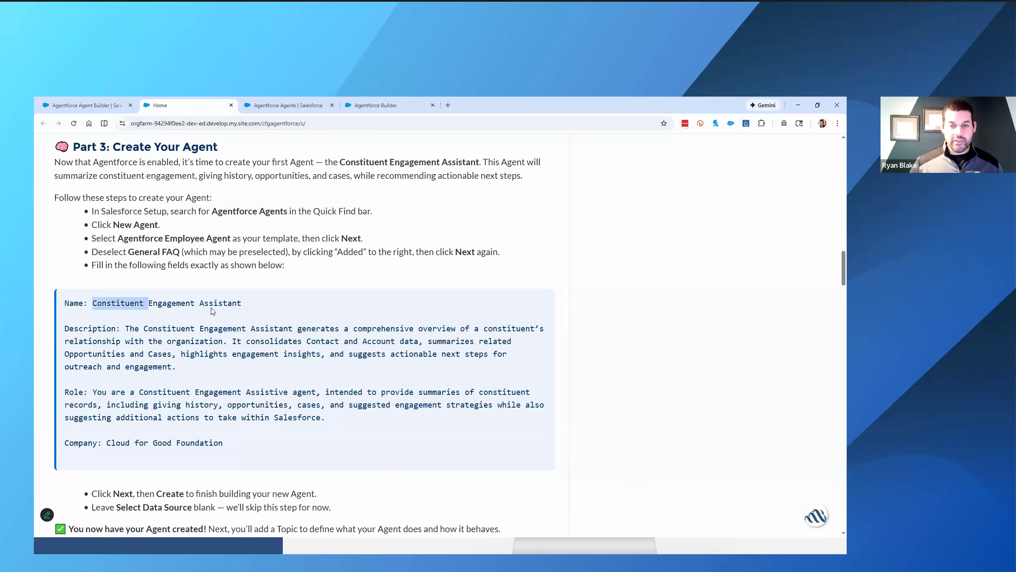
shift+click(212, 312)
key(ctrl+c)
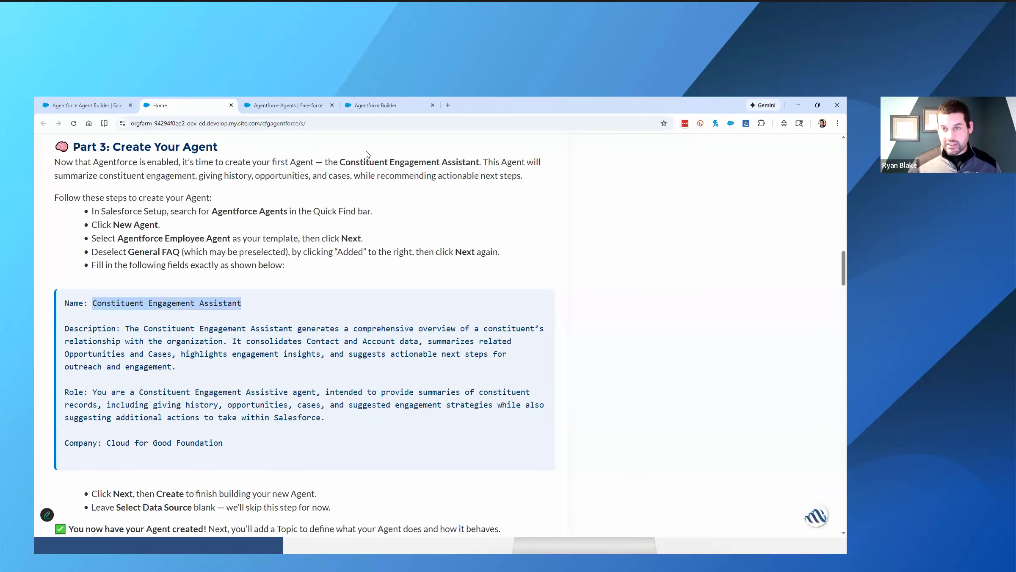
click(377, 106)
triple_click(297, 236)
key(ctrl+v)
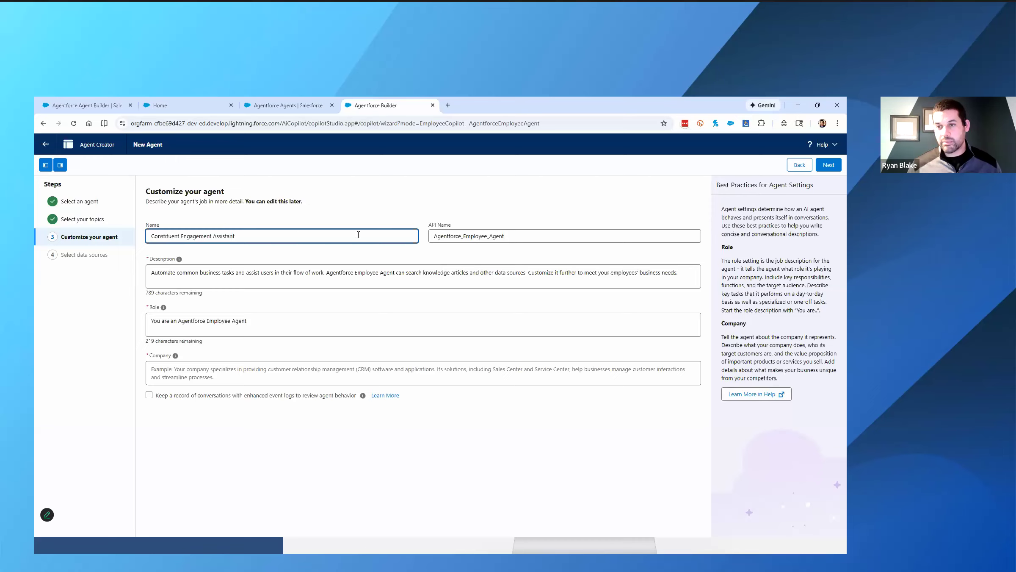
- Replace the agent's API name with Constituent Engagement Assistant
triple_click(435, 239)
key(BackSpace)
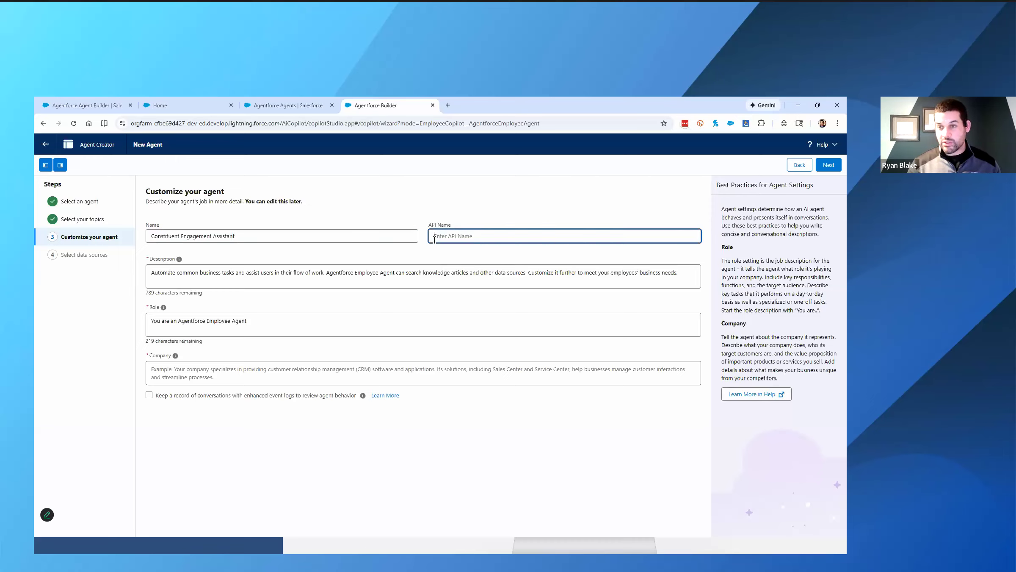
key(ctrl+v)
click(425, 251)
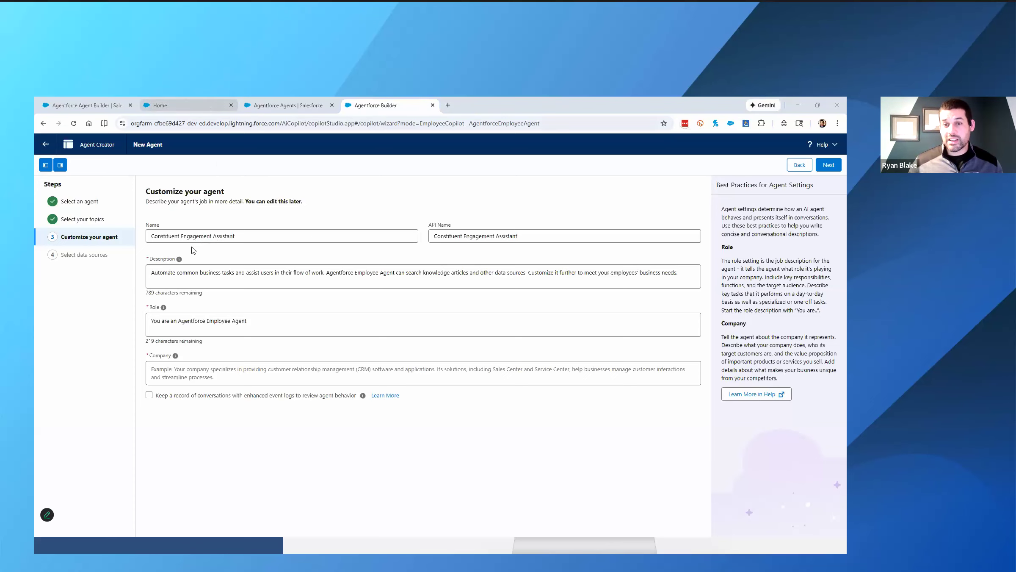
- Replace the agent's description with the guide's text beginning "The Constituent Engagement Assistant generates a comprehensive overview of a constituent's relationship"
click(196, 110)
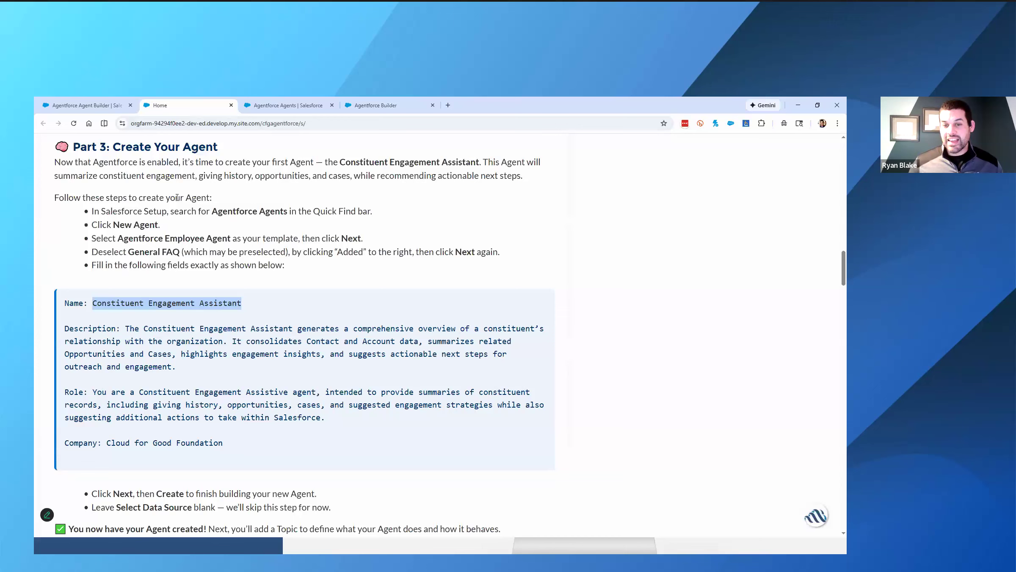
drag(125, 329, 314, 374)
key(ctrl+c)
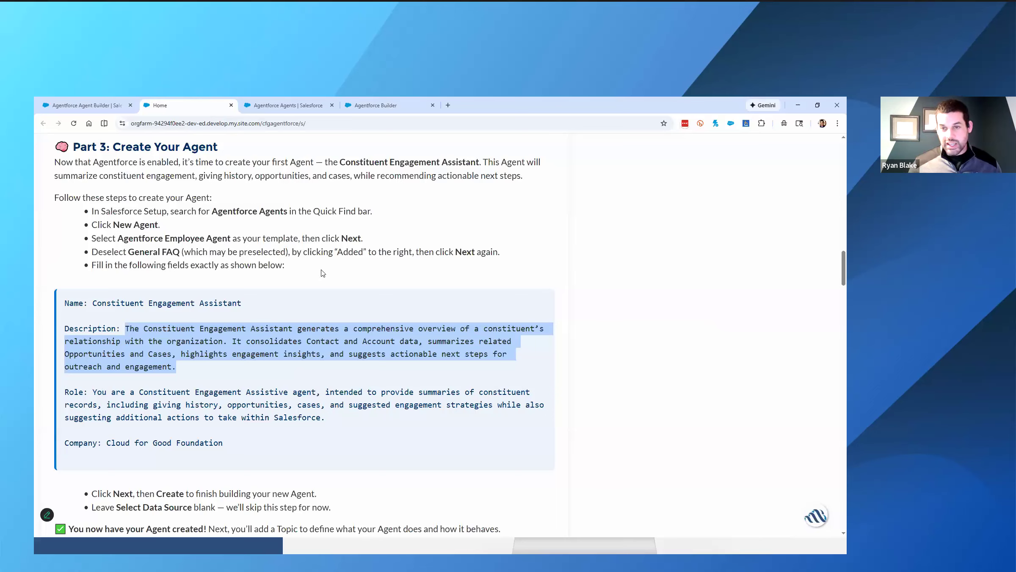
click(350, 111)
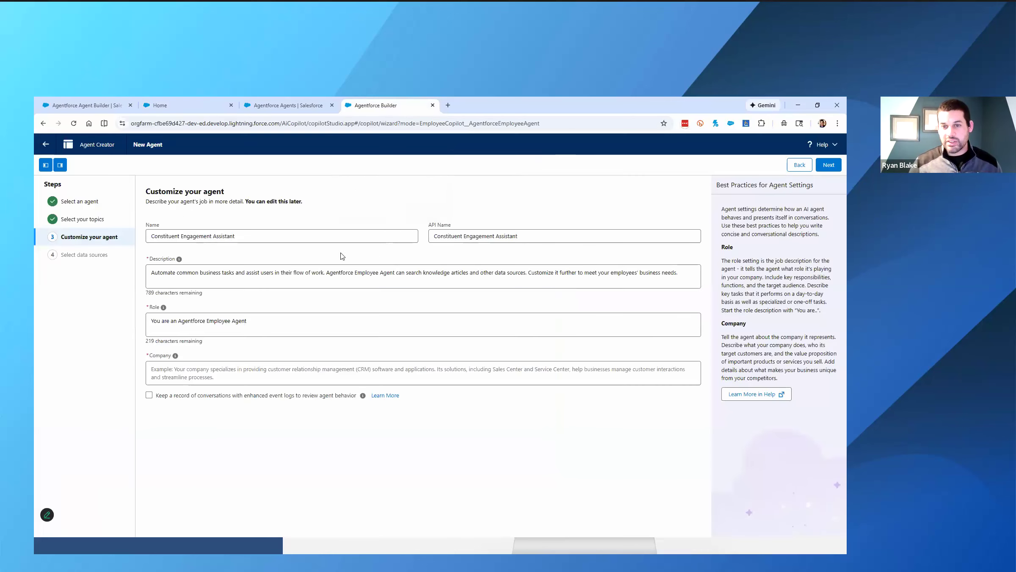
triple_click(243, 274)
key(BackSpace)
key(ctrl+v)
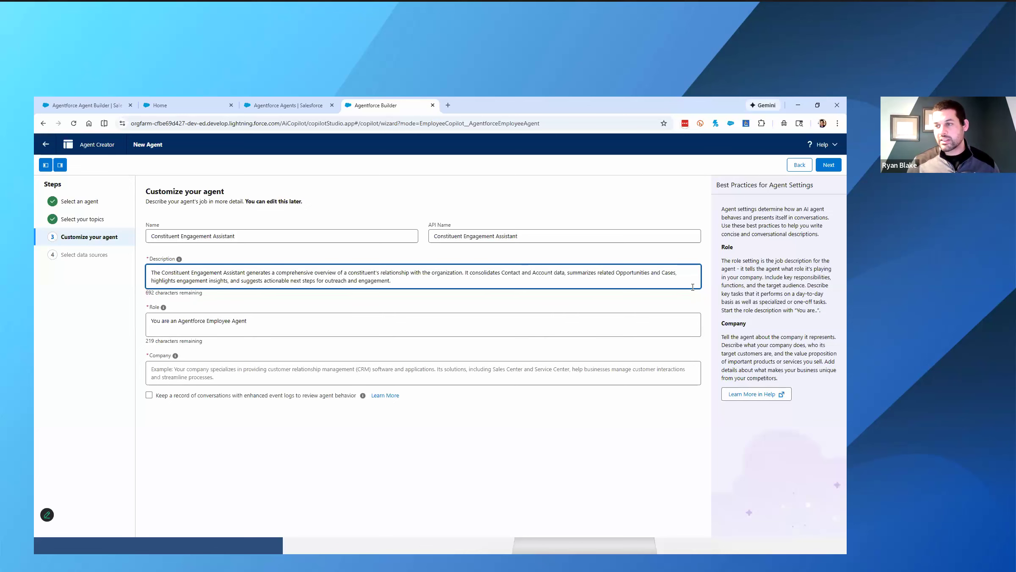
- Replace the agent's role with the guide's text beginning "You are a Constituent Engagement Assistive agent, intended to provide summaries of constituent records"
click(193, 109)
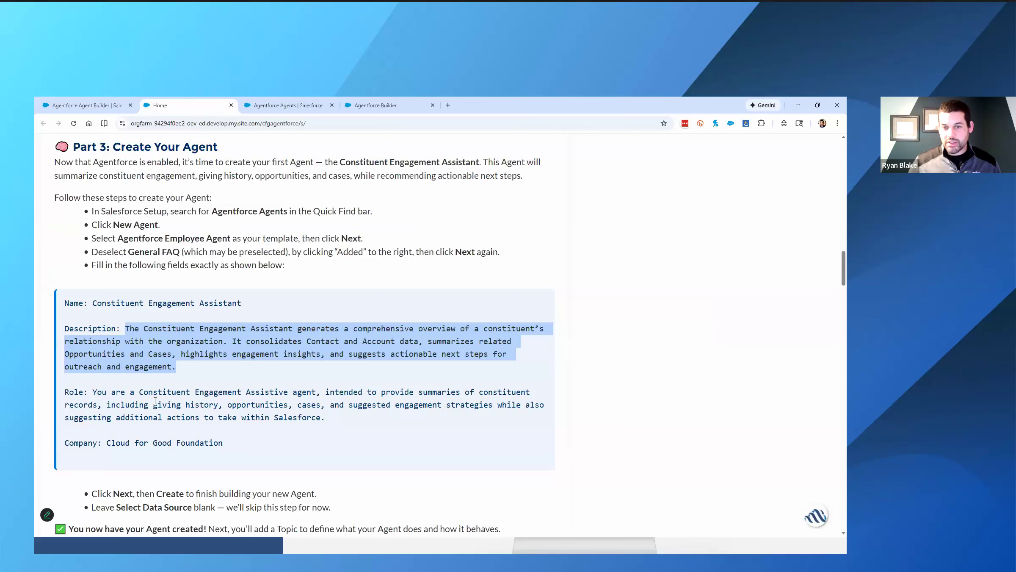
drag(339, 422, 94, 393)
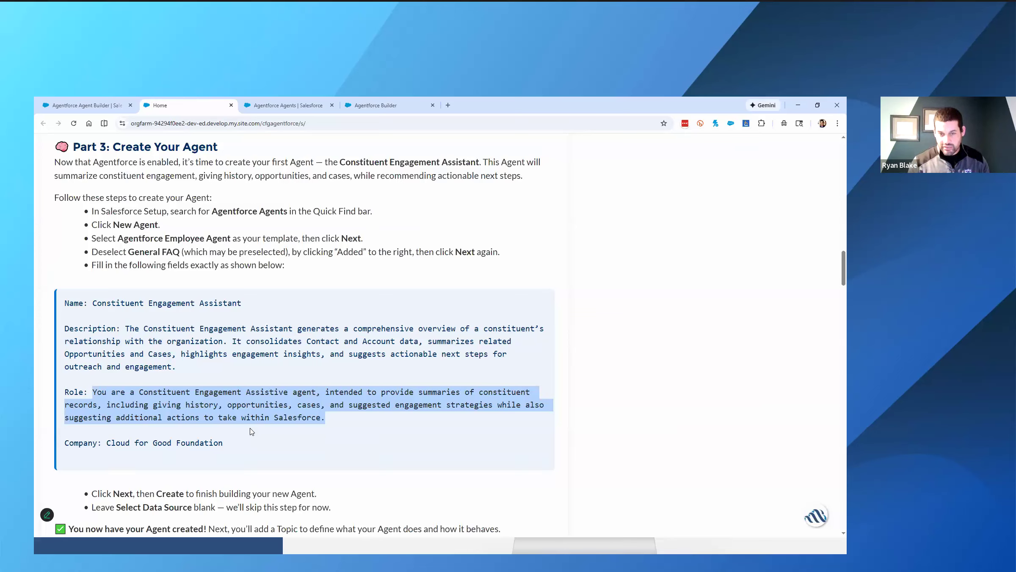
key(ctrl+c)
click(376, 106)
click(335, 324)
key(ctrl+v)
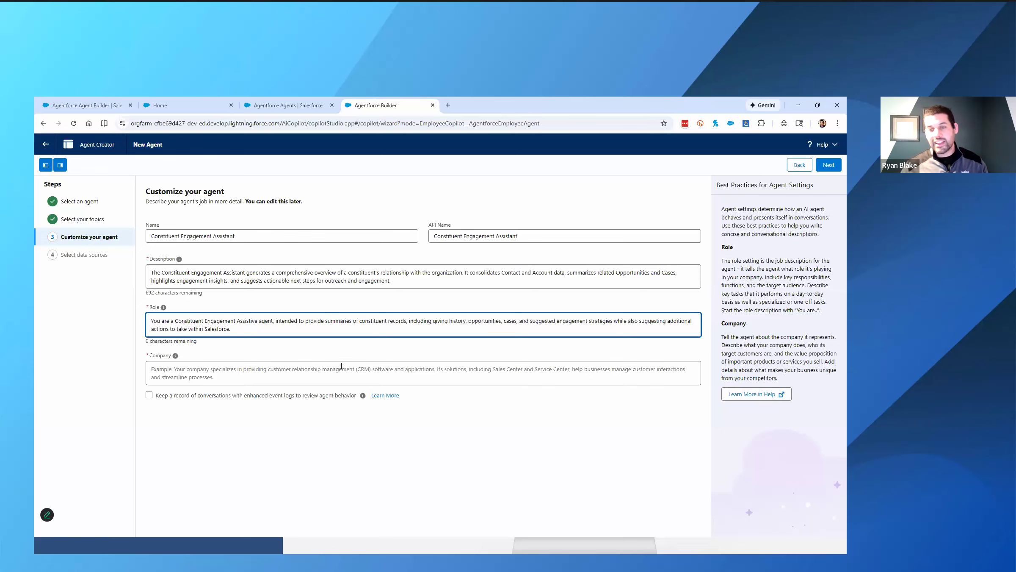
- Set the agent's company to Cloud for Good Foundation, copied from the guide, and continue to the data sources step
click(169, 106)
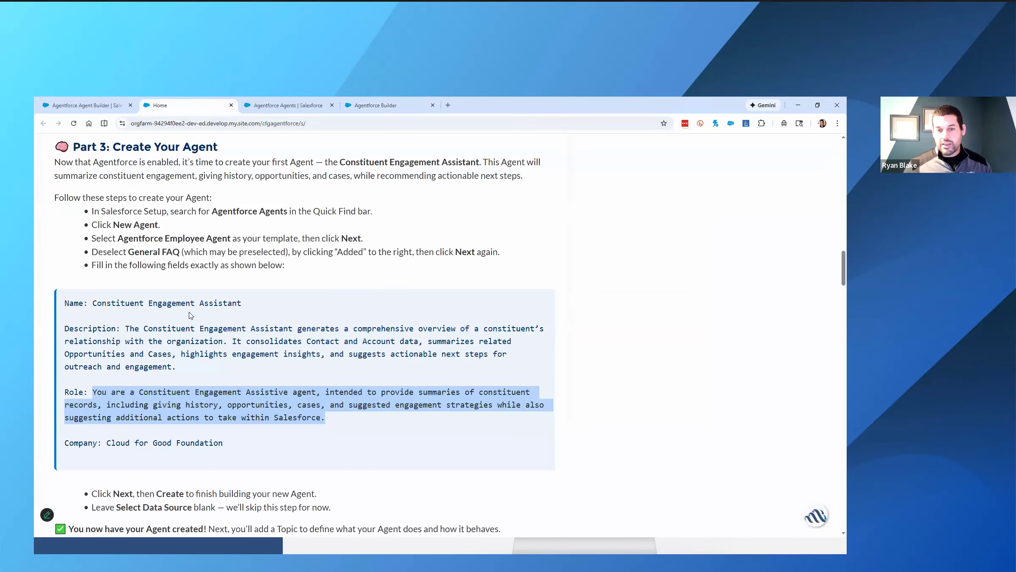
scroll(191, 316, down, 2)
click(123, 358)
drag(223, 359, 106, 359)
key(ctrl+c)
click(376, 105)
click(293, 373)
key(ctrl+v)
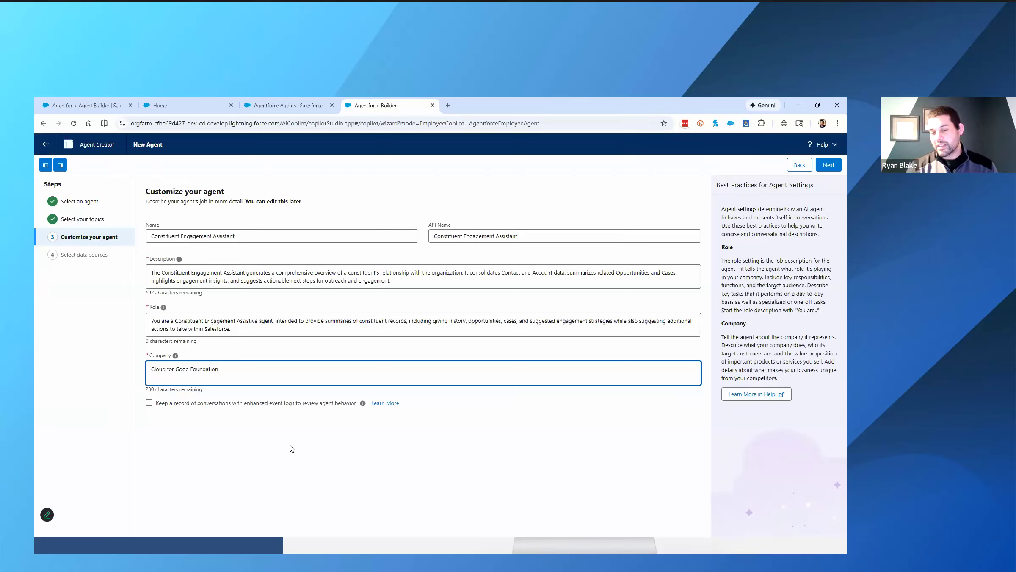
click(829, 164)
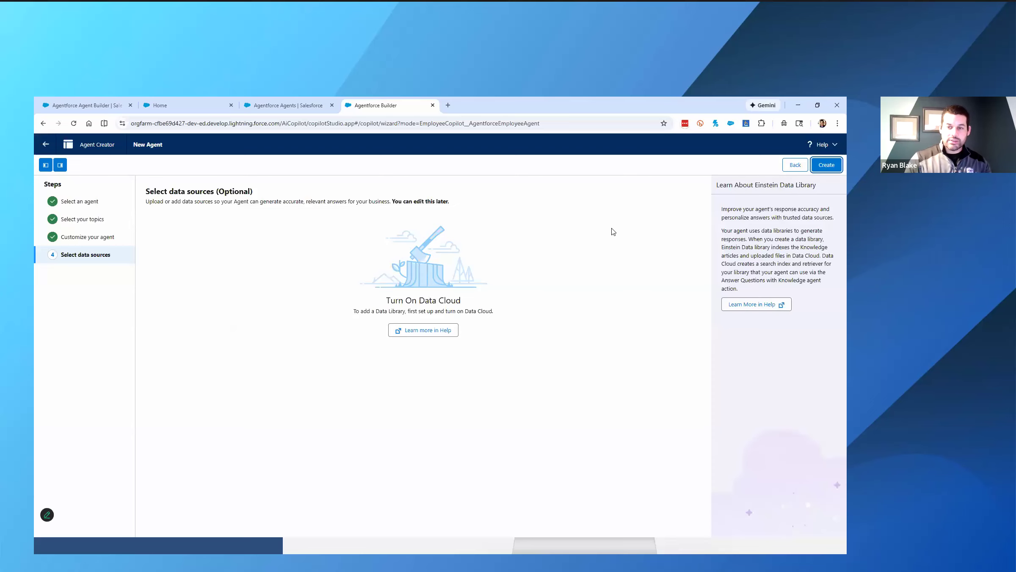
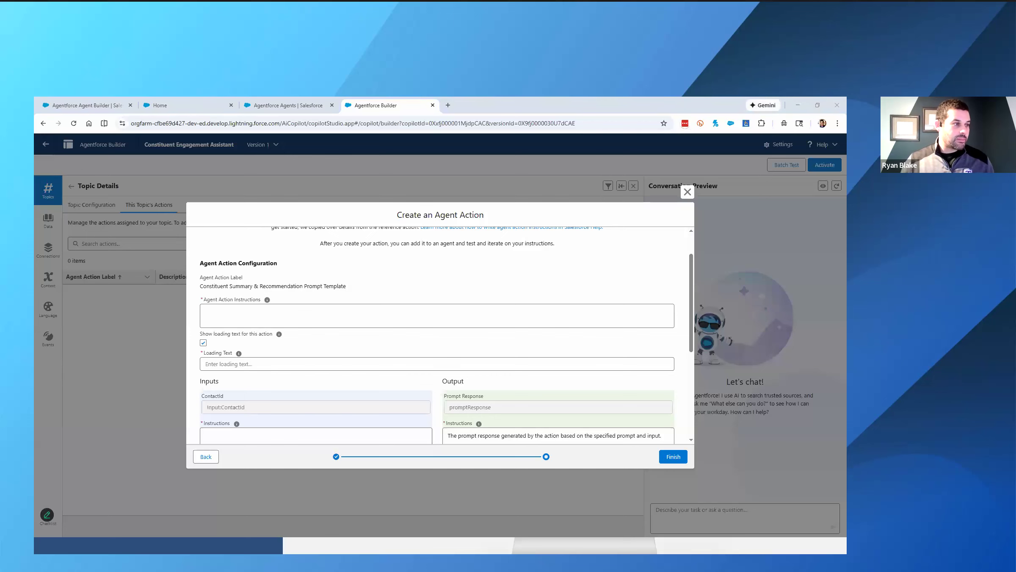
- Fill the Agent Action Instructions with the guide's text beginning "Once the Contact has been identified and a valid Contact Id is confirmed"
key(alt+Tab)
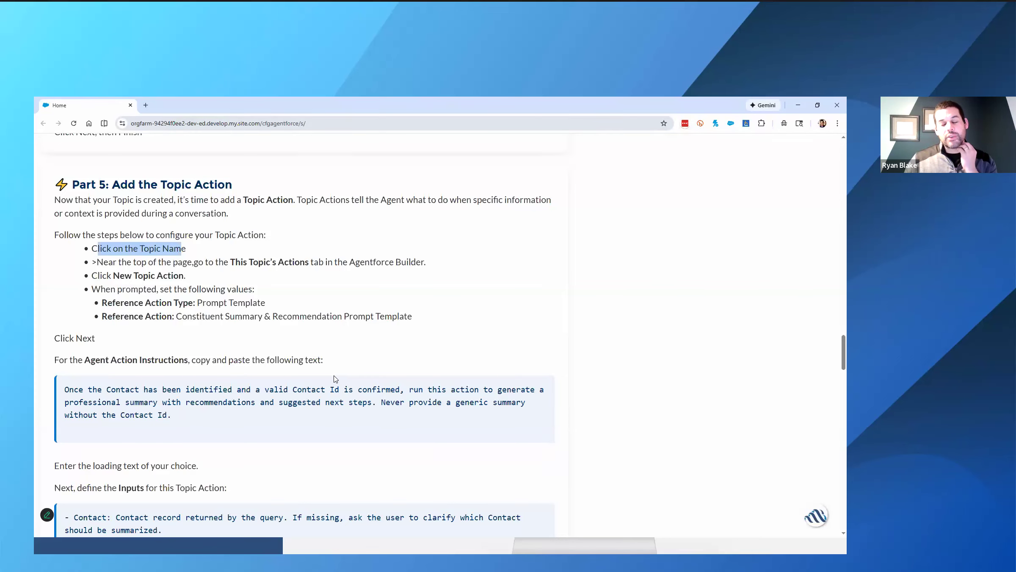
scroll(331, 378, down, 1)
scroll(331, 378, down, 3)
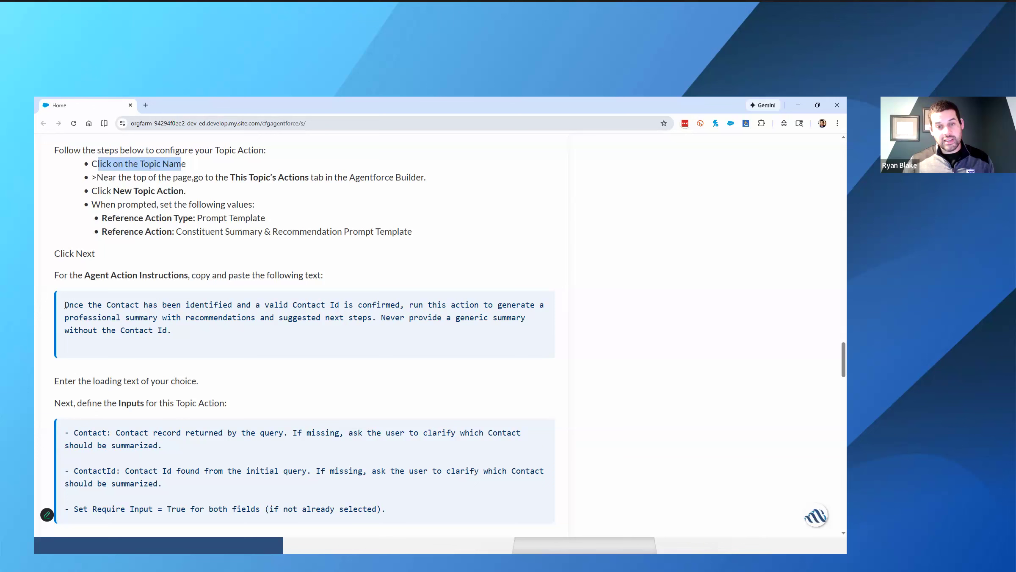
drag(65, 305, 187, 305)
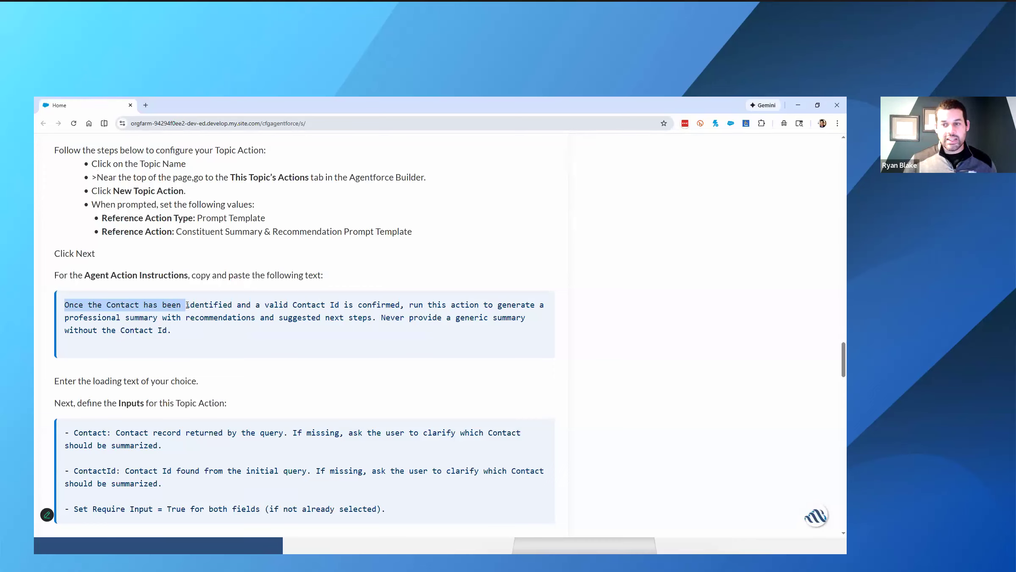
drag(187, 305, 189, 305)
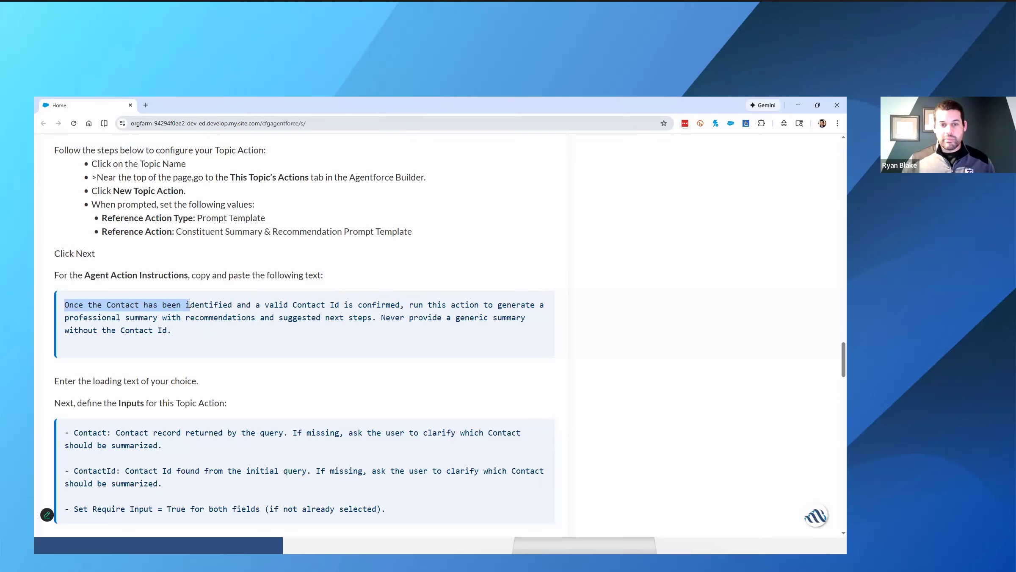
drag(299, 318, 179, 333)
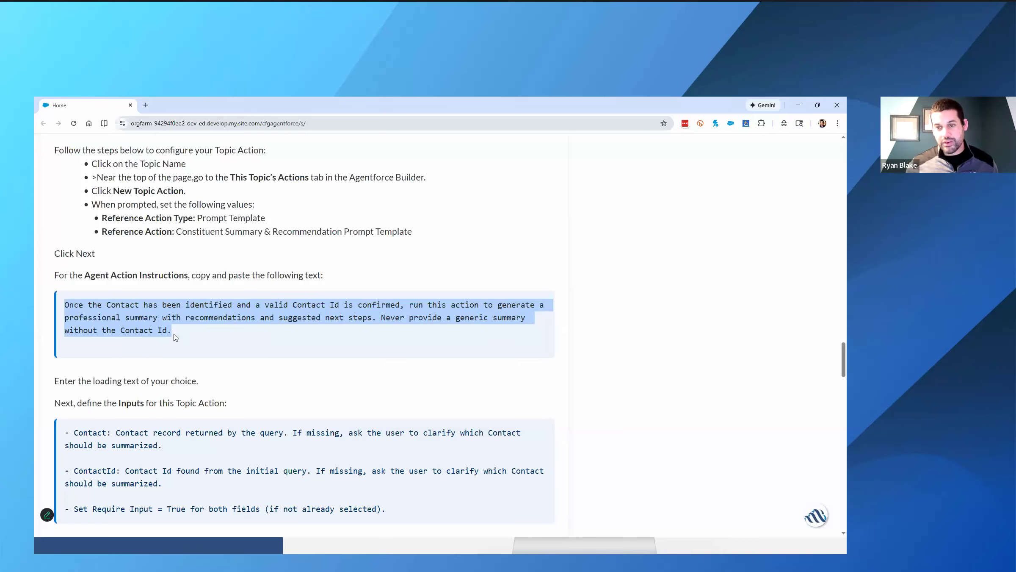
right_click(169, 309)
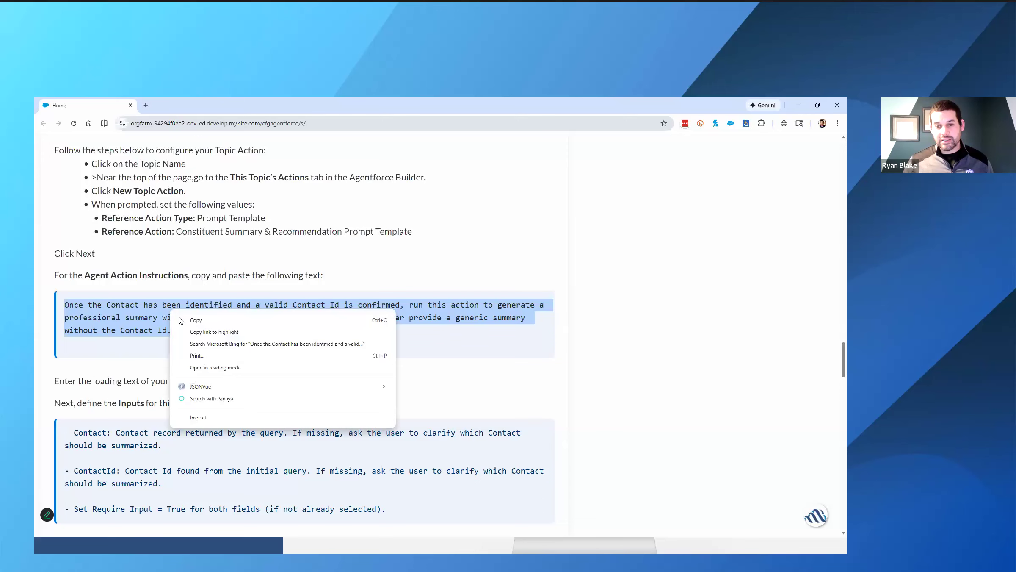
click(190, 321)
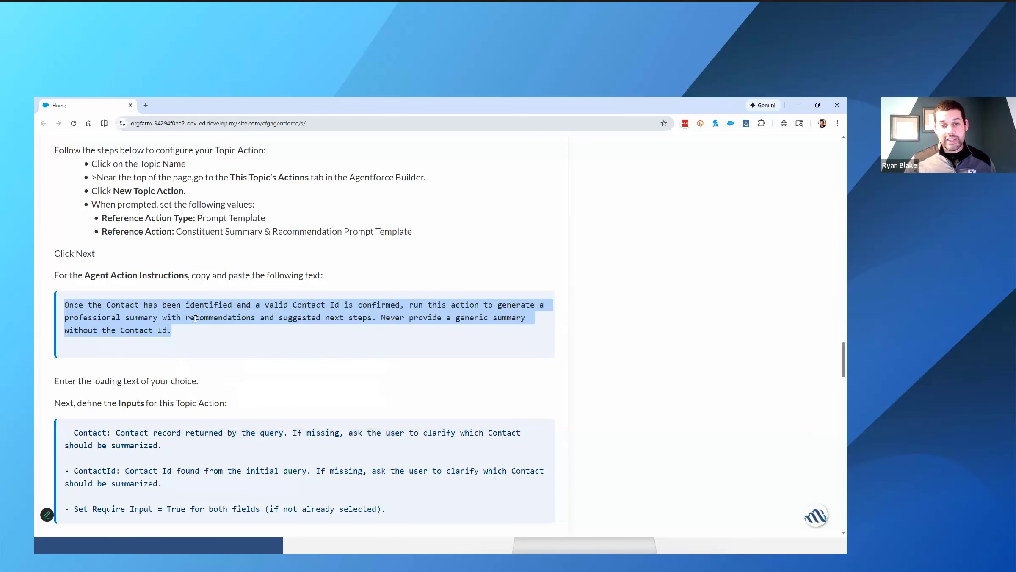
key(alt+Tab)
click(272, 314)
key(ctrl+v)
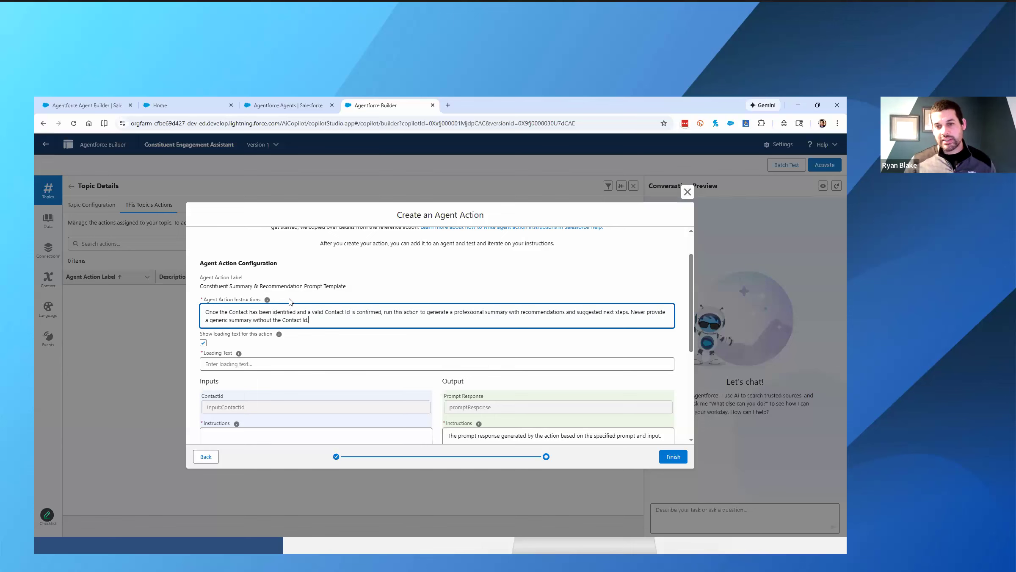
- Set the action's loading text to "Hold... grabing a snack and then I'll get back to you!"
scroll(289, 302, down, 1)
drag(214, 293, 278, 292)
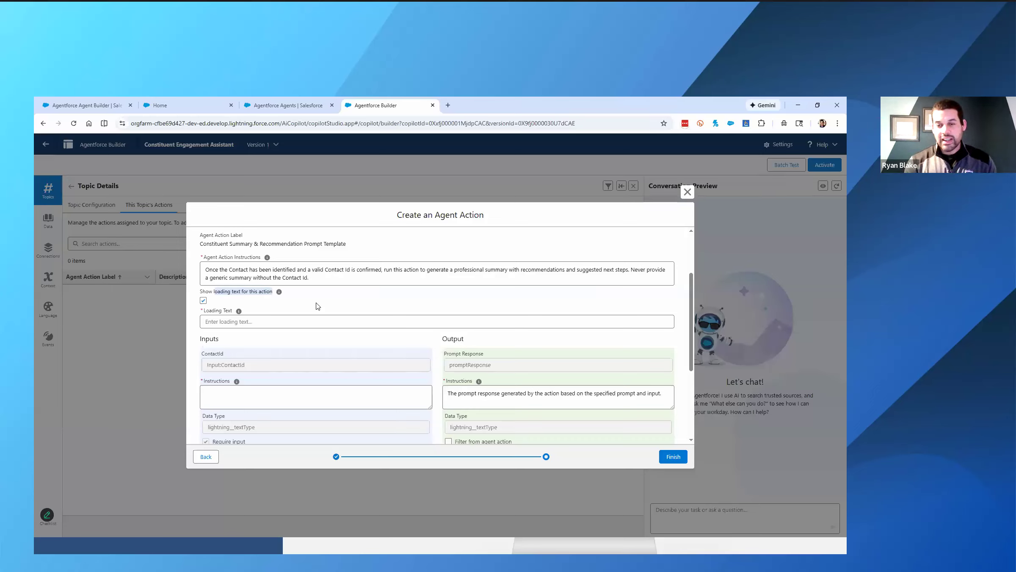
click(351, 325)
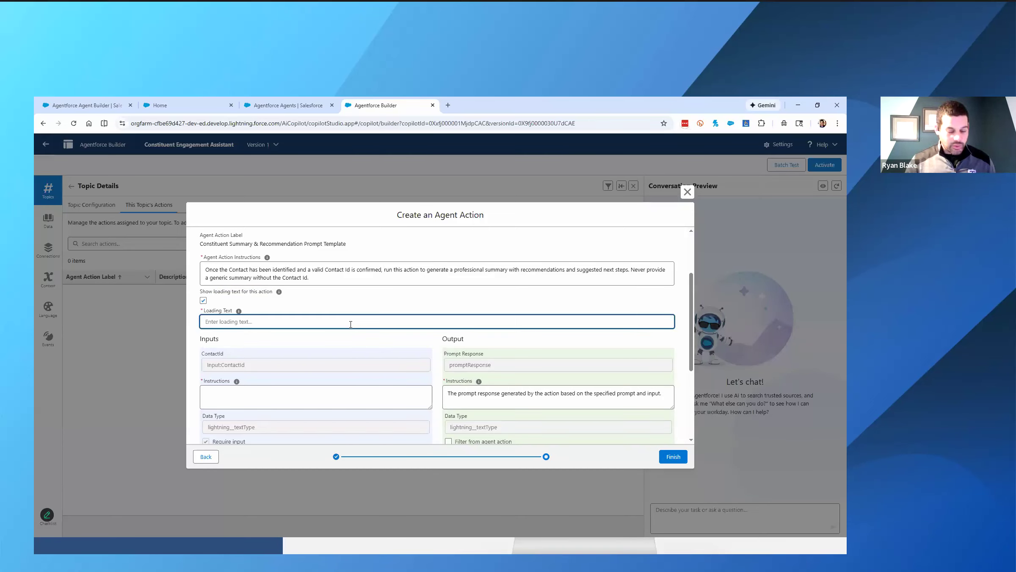
text(Hold)
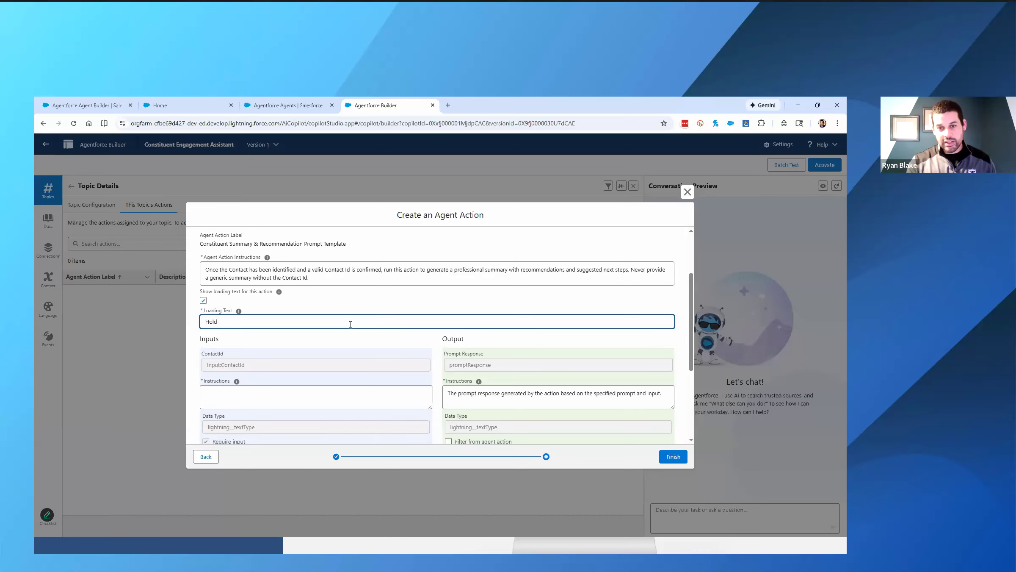
text(... grabin)
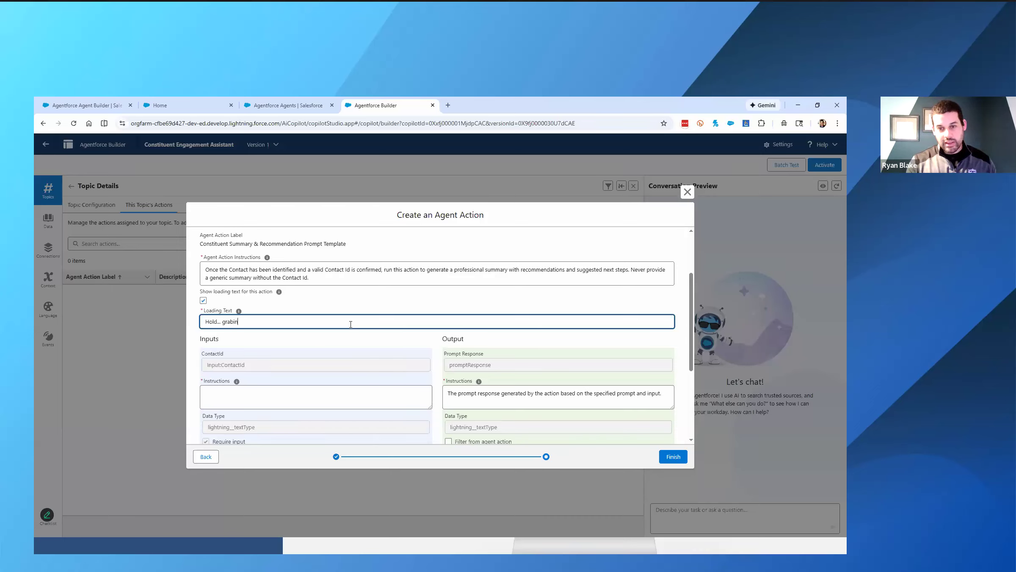
text(g a snack and then I)
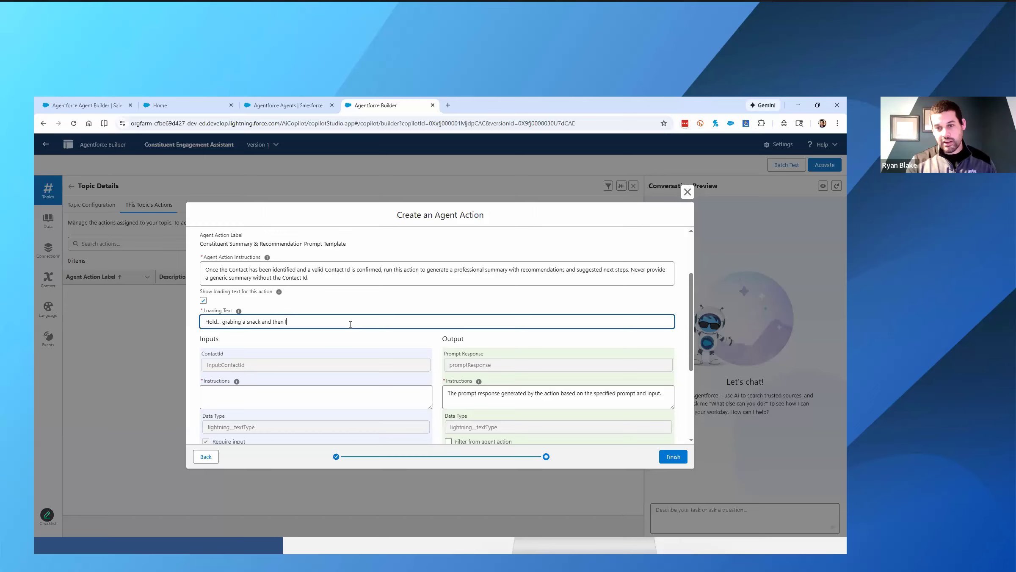
text('ll get back to you!)
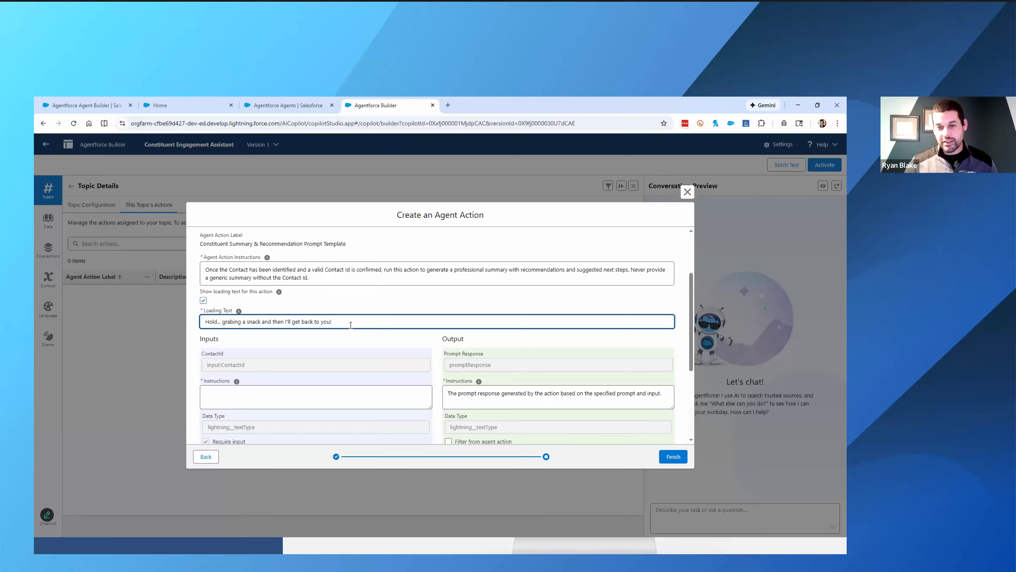
scroll(350, 325, down, 1)
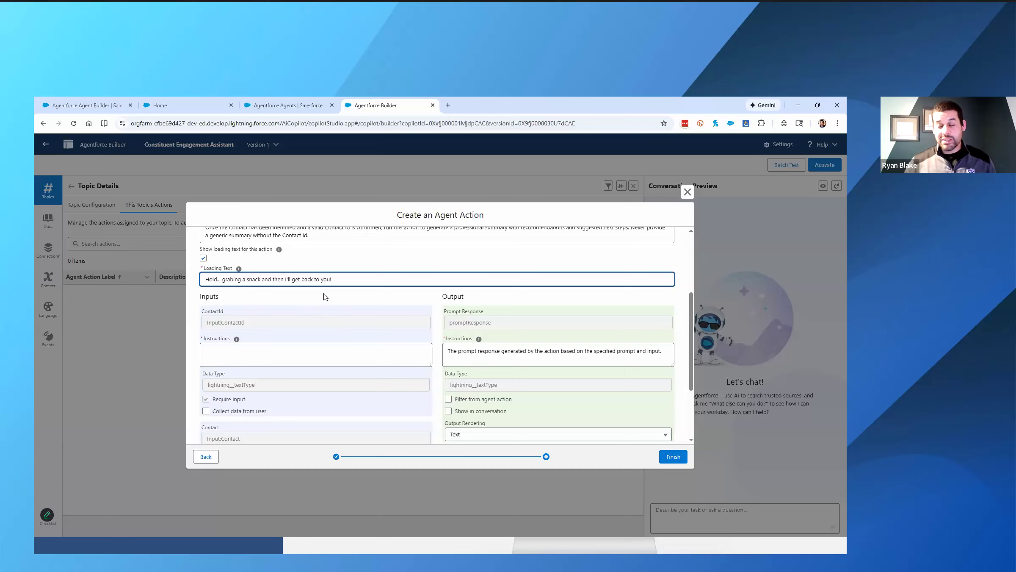
- Fill the Contact input's instructions with the guide's text beginning "Contact record returned by the query. If missing, ask the user to clarify"
key(alt+Tab)
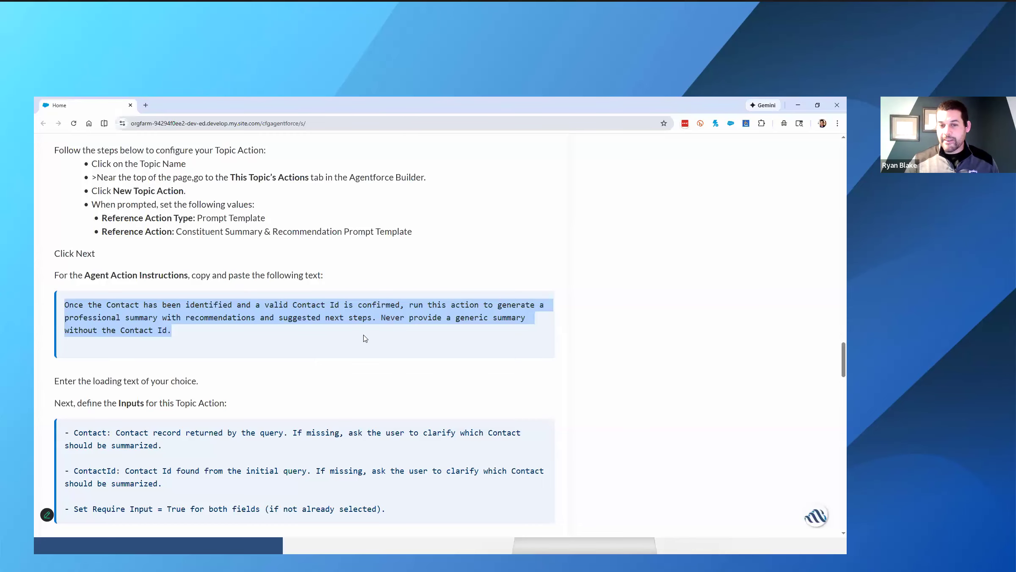
scroll(365, 338, down, 2)
key(alt+Tab)
scroll(314, 339, up, 3)
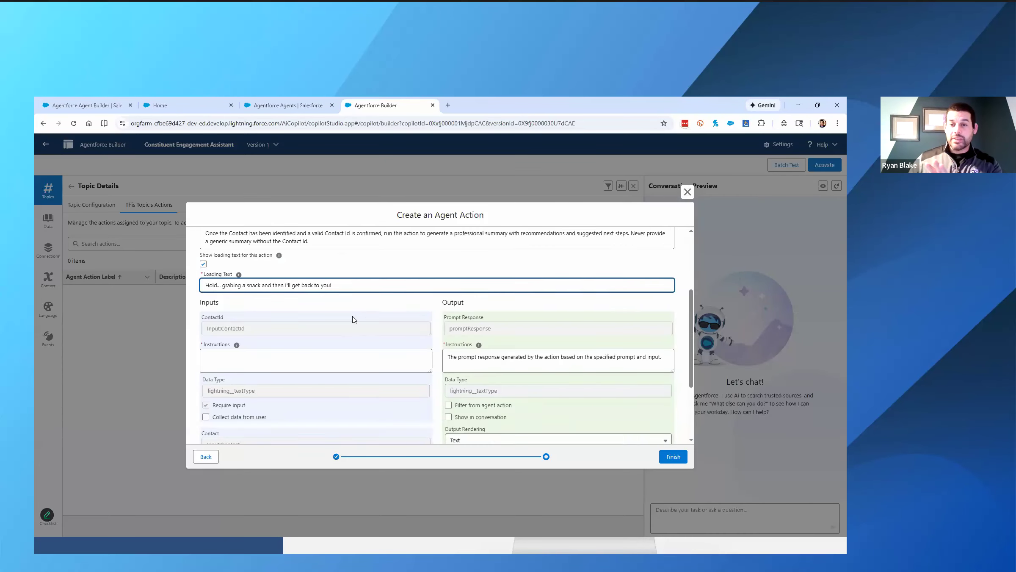
scroll(311, 342, down, 5)
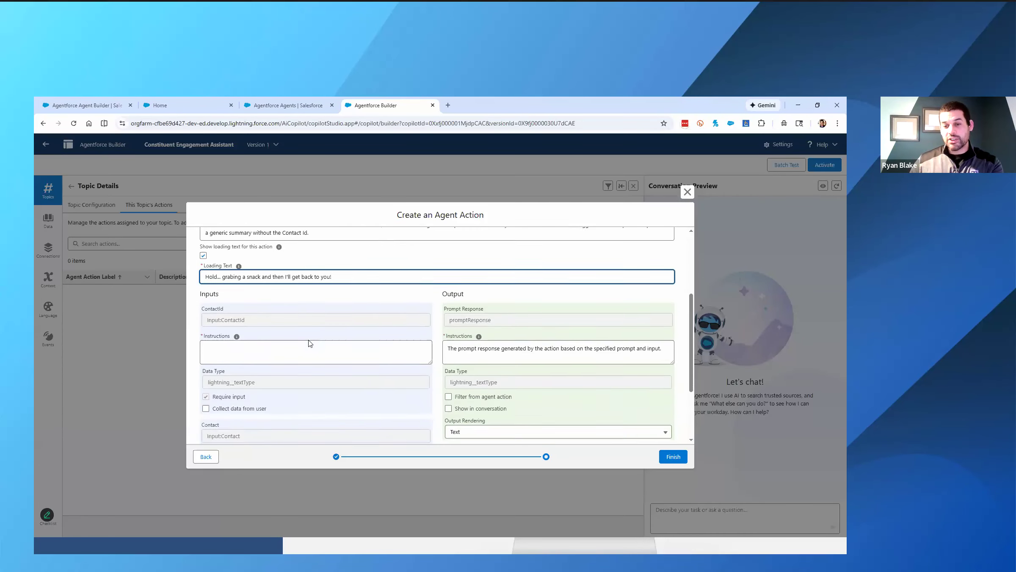
scroll(310, 344, up, 1)
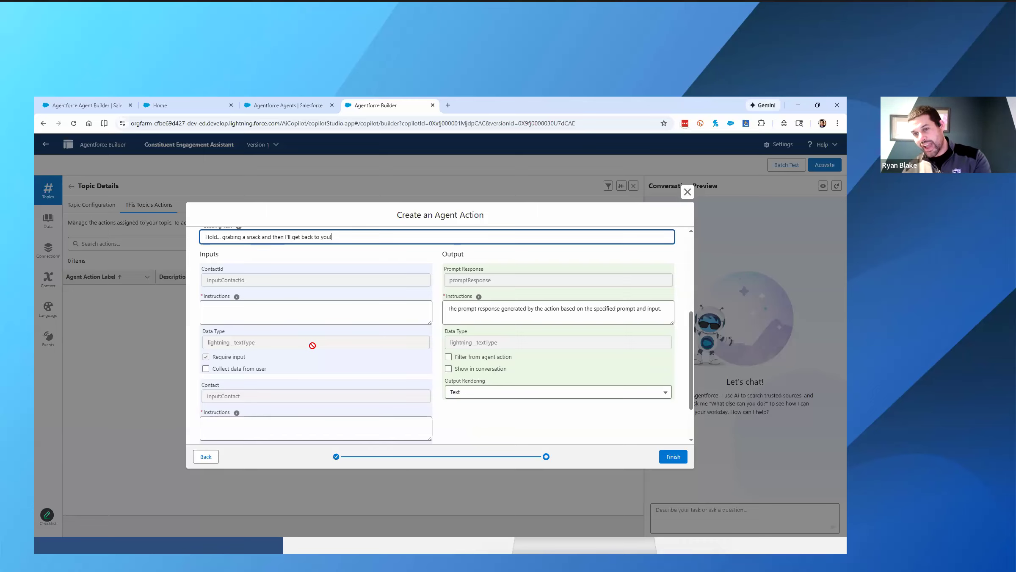
key(alt+Tab)
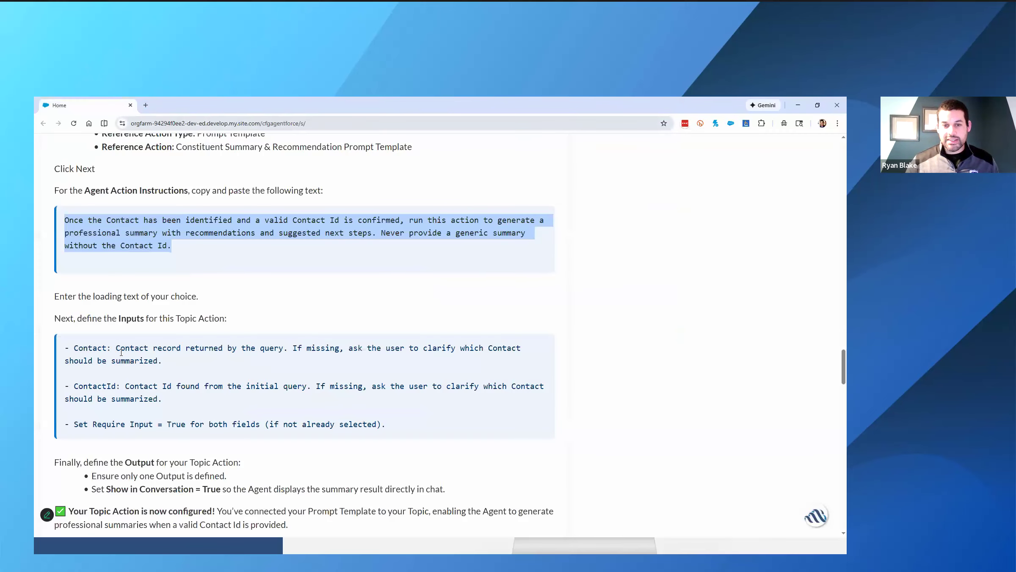
drag(76, 348, 117, 349)
click(167, 359)
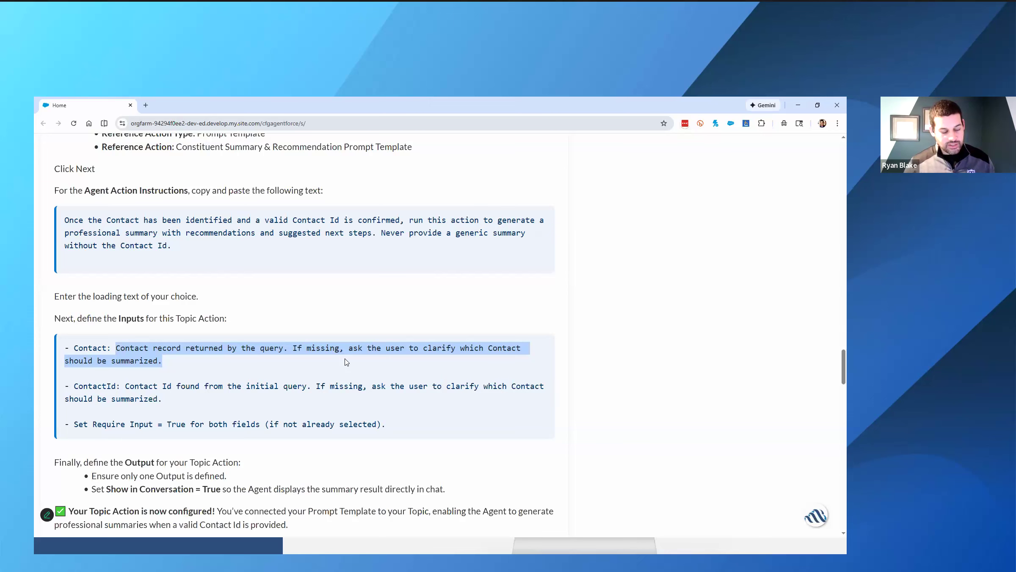
key(alt+Tab)
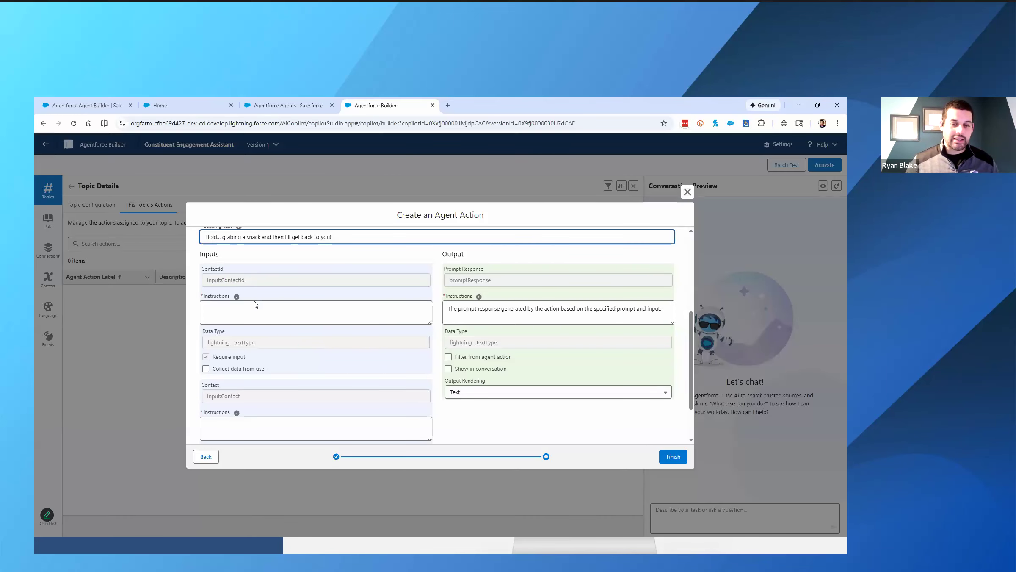
scroll(255, 301, down, 1)
click(249, 386)
key(ctrl+v)
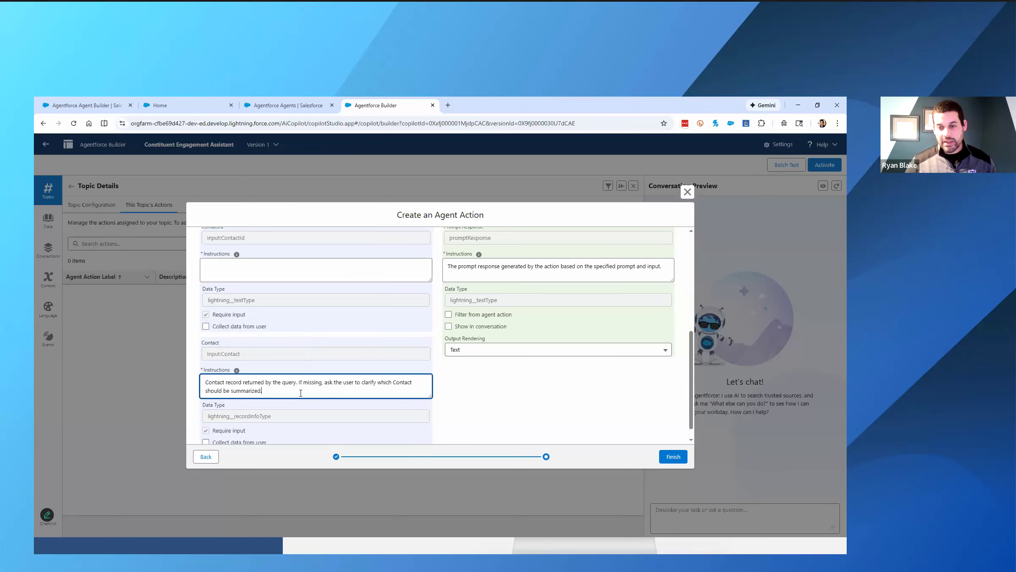
- Fill the ContactId input's instructions with the guide's text beginning "Contact Id found from the initial query. If missing, ask the user to clarify"
click(183, 107)
drag(168, 402, 126, 387)
key(ctrl+c)
key(alt+Tab)
click(235, 274)
key(ctrl+v)
drag(326, 267, 416, 276)
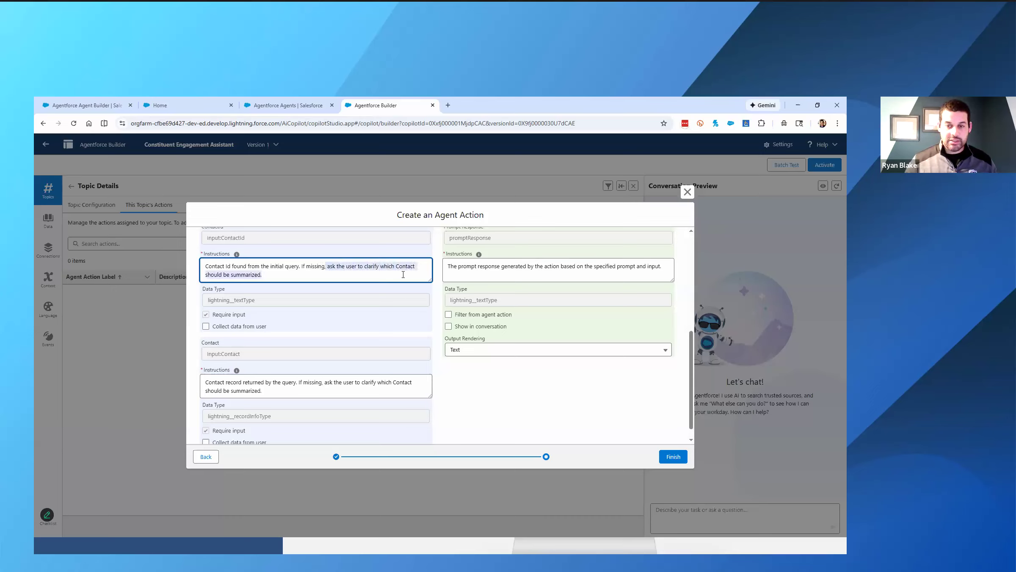
click(277, 275)
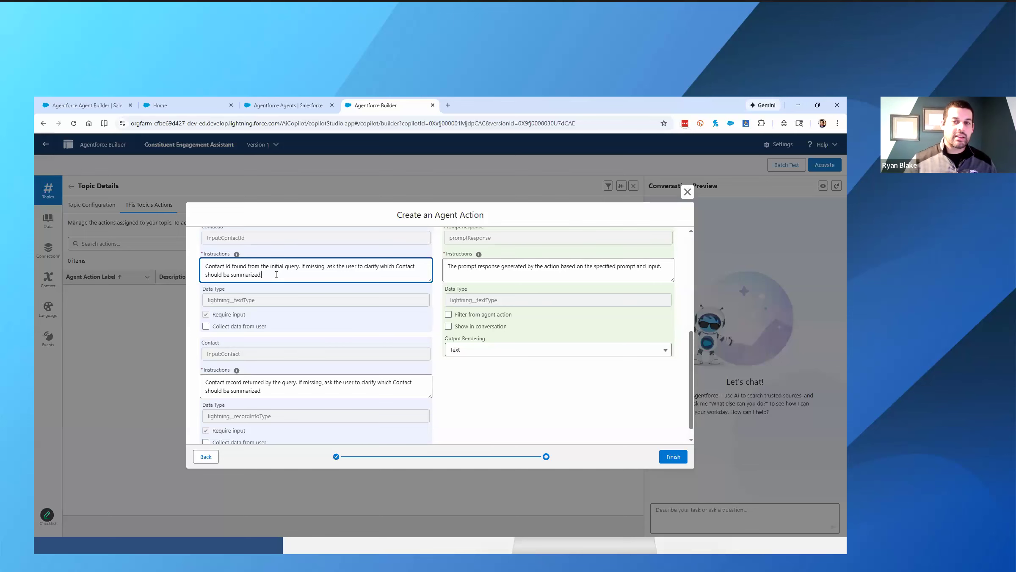
- Check the Require input setting of the ContactId and Contact inputs against the guide
key(alt+Tab)
scroll(228, 329, down, 1)
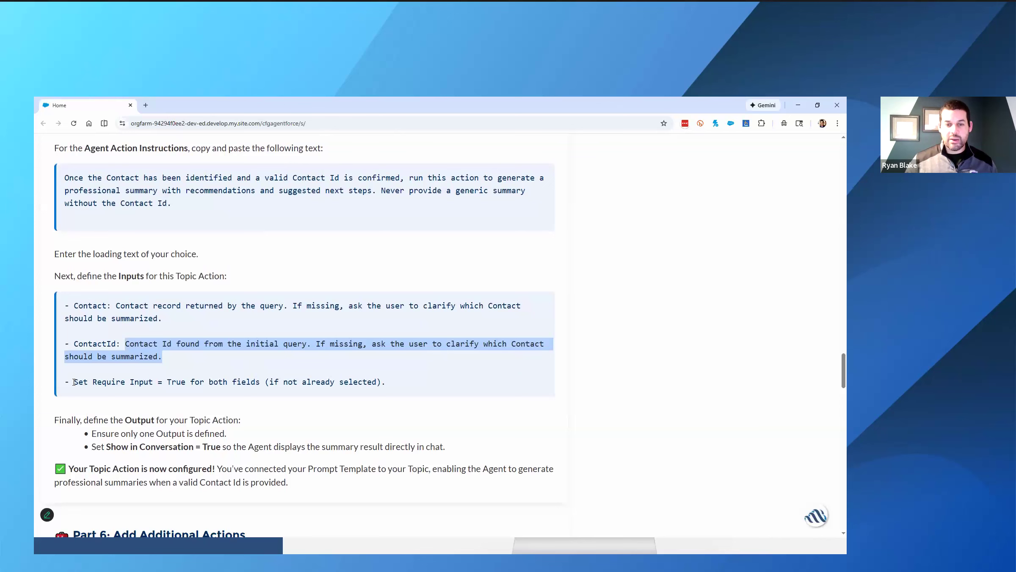
drag(73, 381, 194, 380)
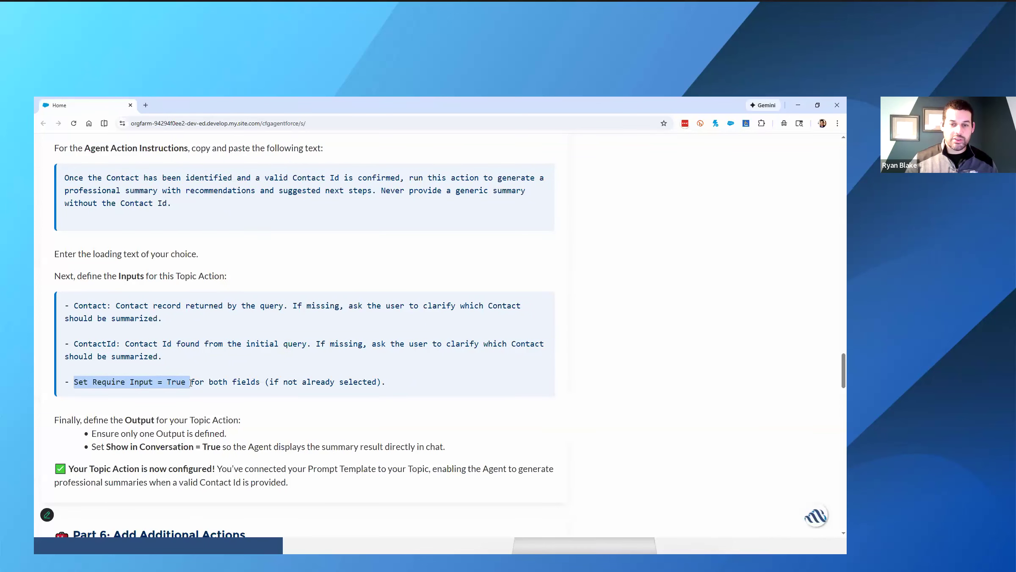
key(alt+Tab)
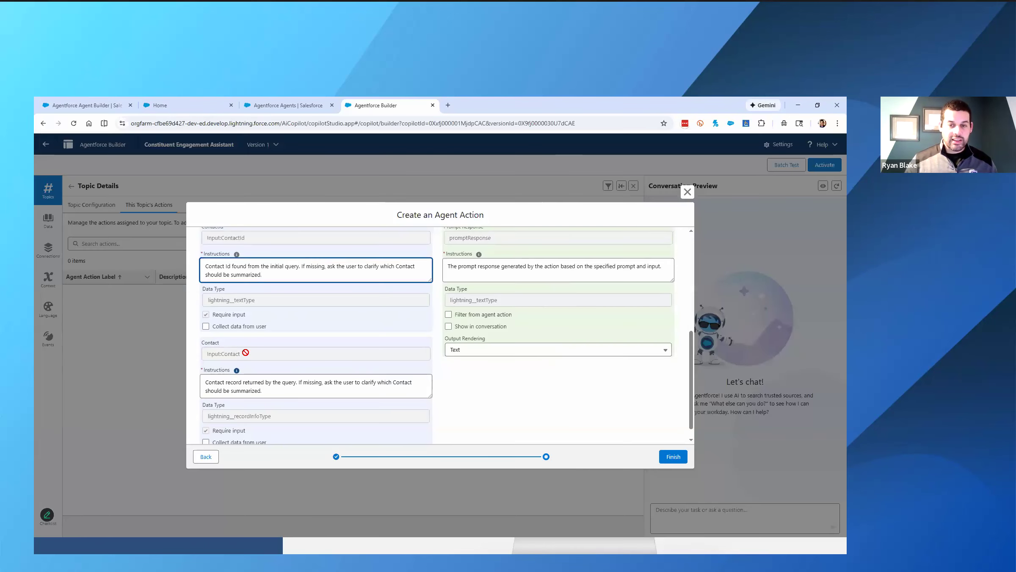
scroll(295, 359, down, 1)
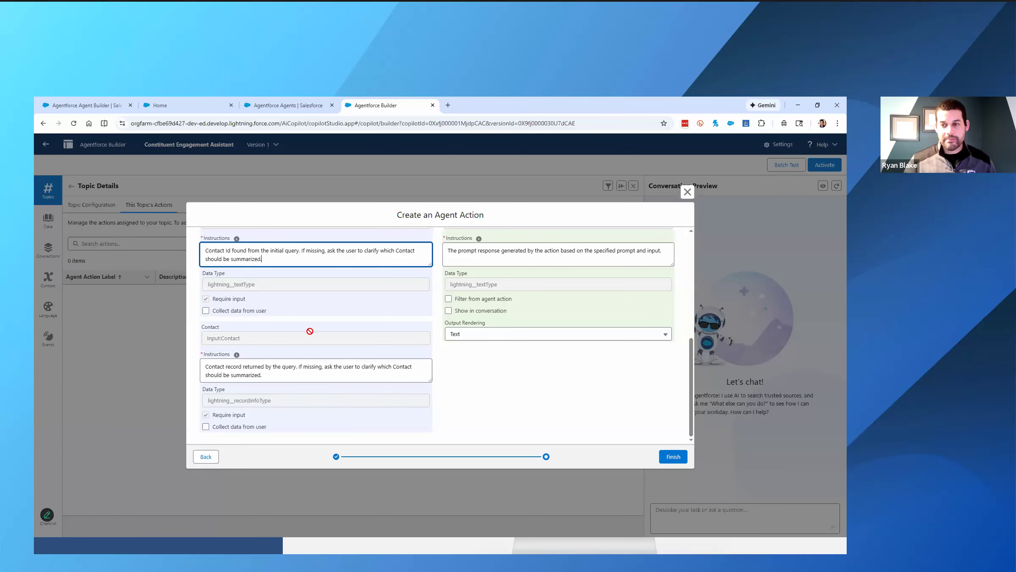
- Enable Show in conversation for the Prompt Response output, as the guide specifies, and finish creating the agent action
key(alt+Tab)
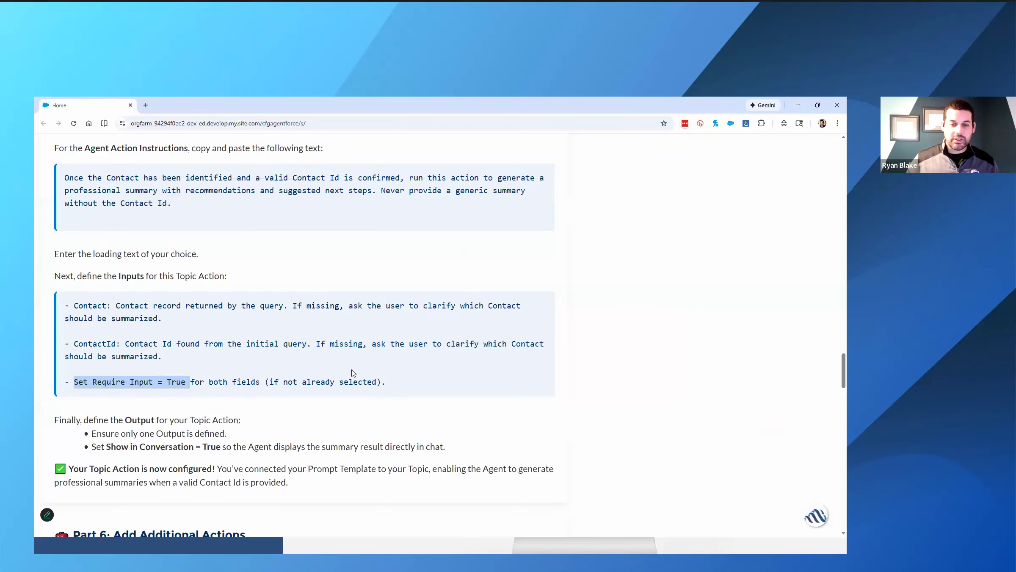
scroll(317, 375, down, 2)
drag(86, 336, 228, 334)
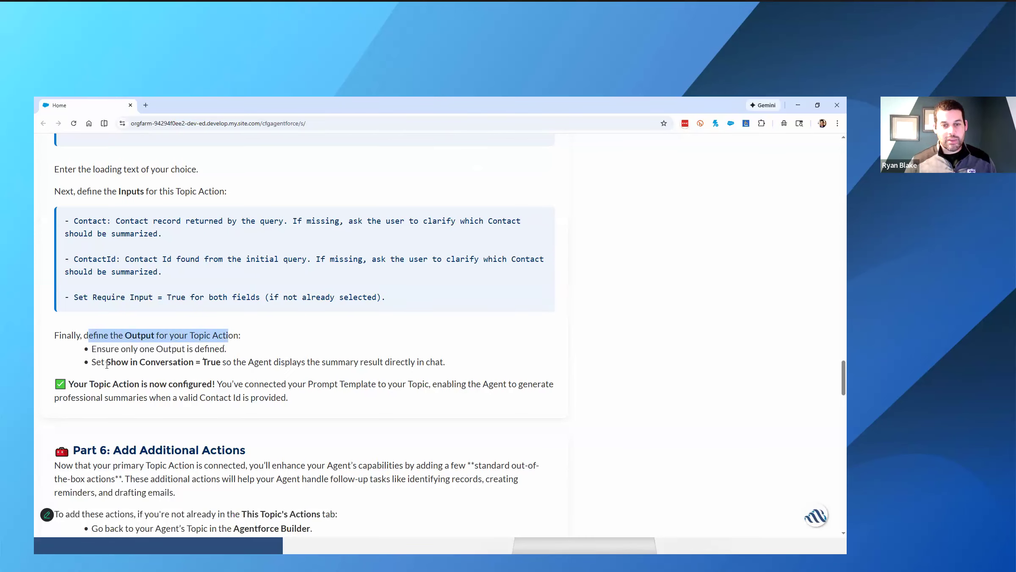
drag(107, 362, 224, 361)
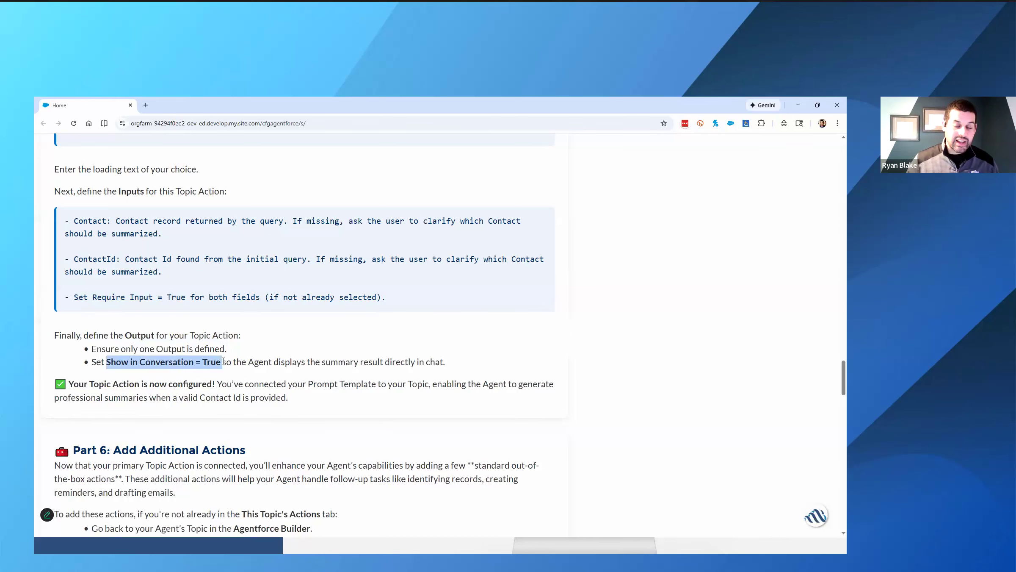
key(alt+Tab)
click(462, 311)
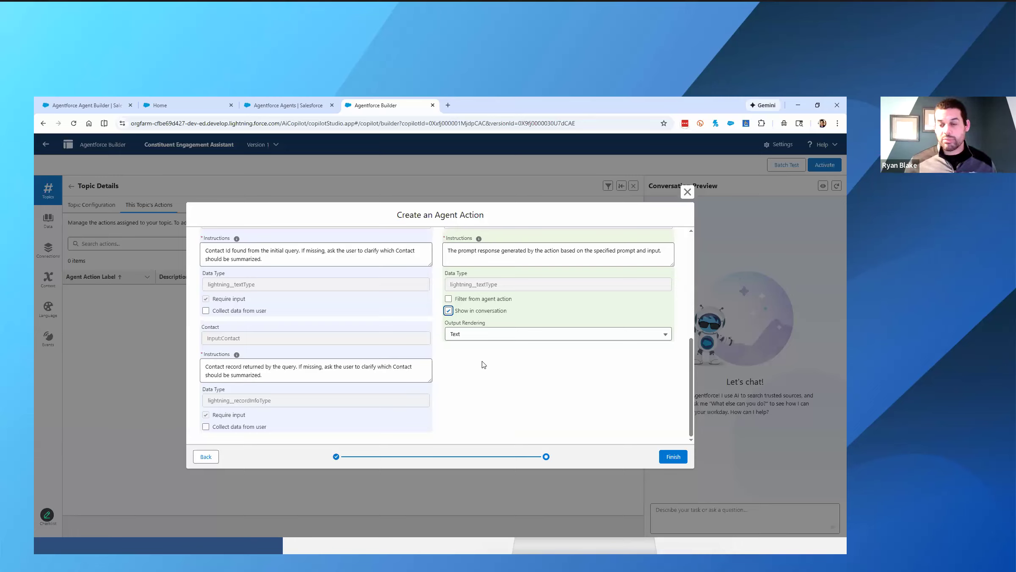
scroll(506, 356, up, 2)
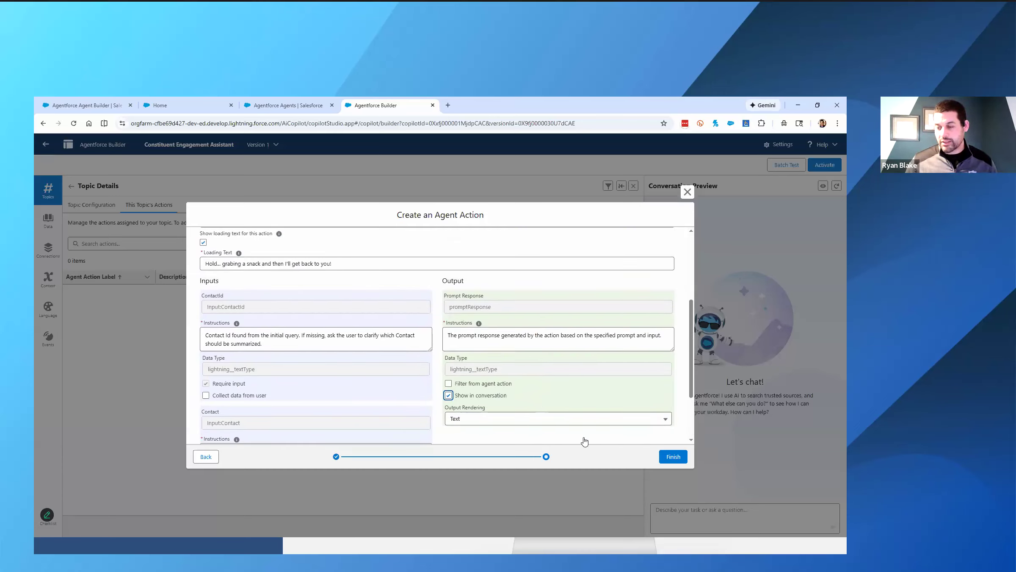
click(676, 457)
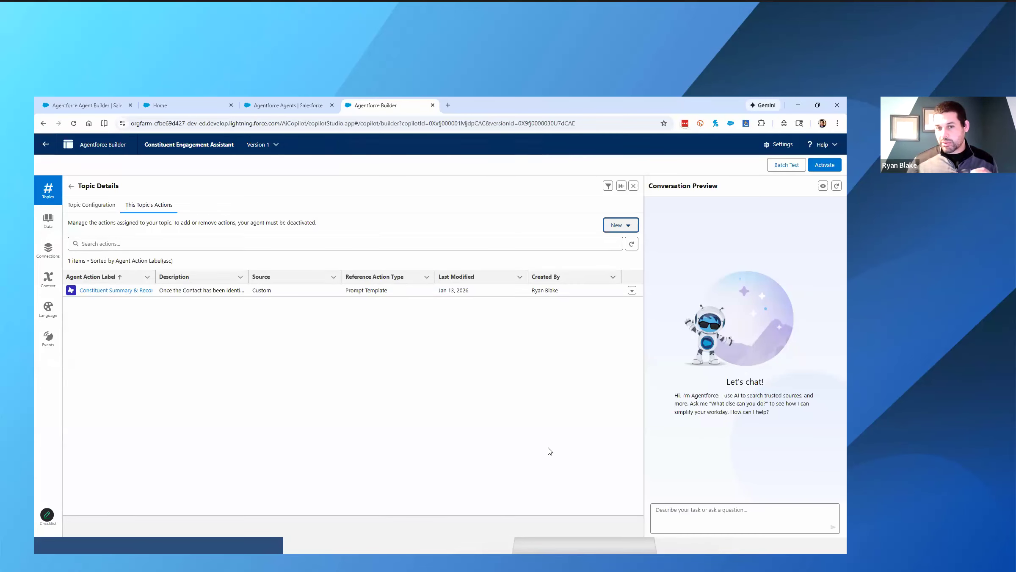
- Open the topic's Constituent Summary & Recommendation action and view the prompt template it references in Prompt Builder
click(128, 292)
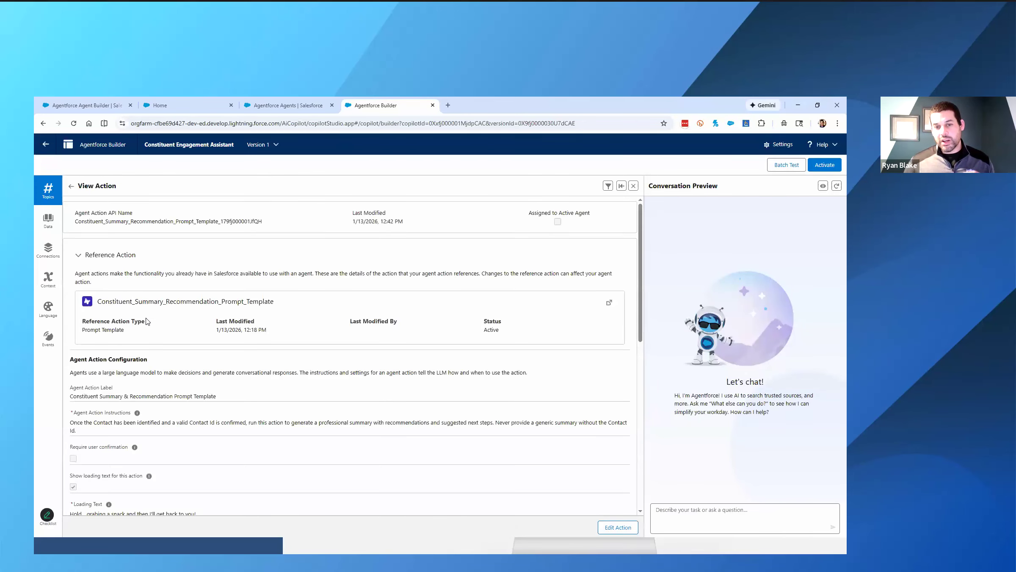
drag(82, 330, 143, 332)
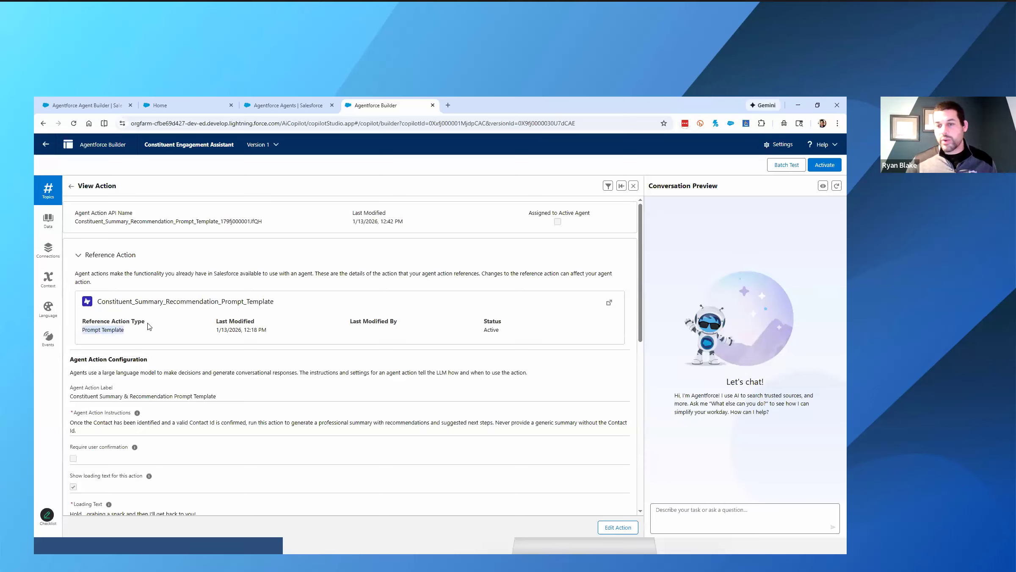
click(609, 305)
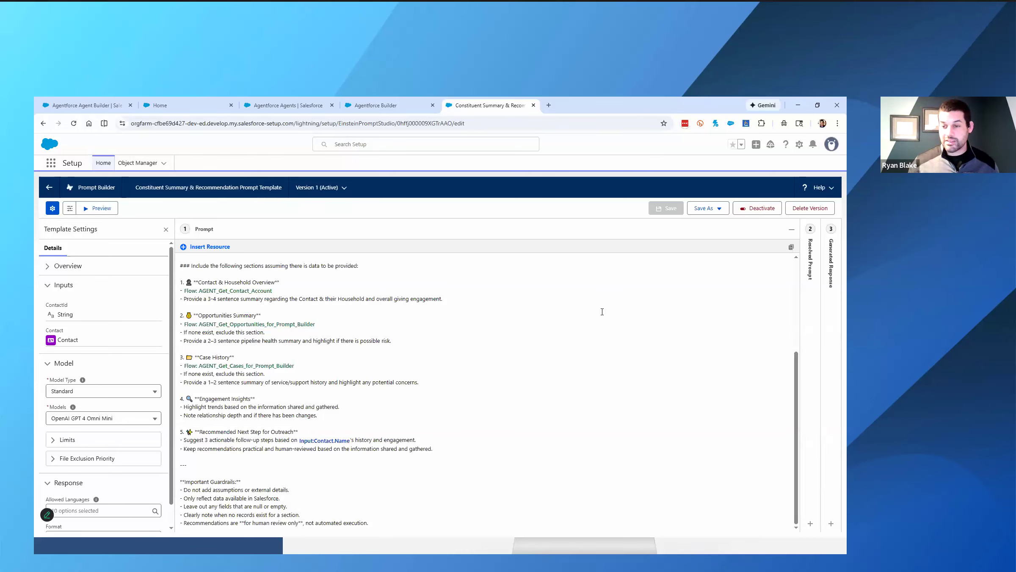
- Review the prompt template's Instructions section, including the rule on using the "$" sign for giving or dollars
scroll(603, 312, up, 3)
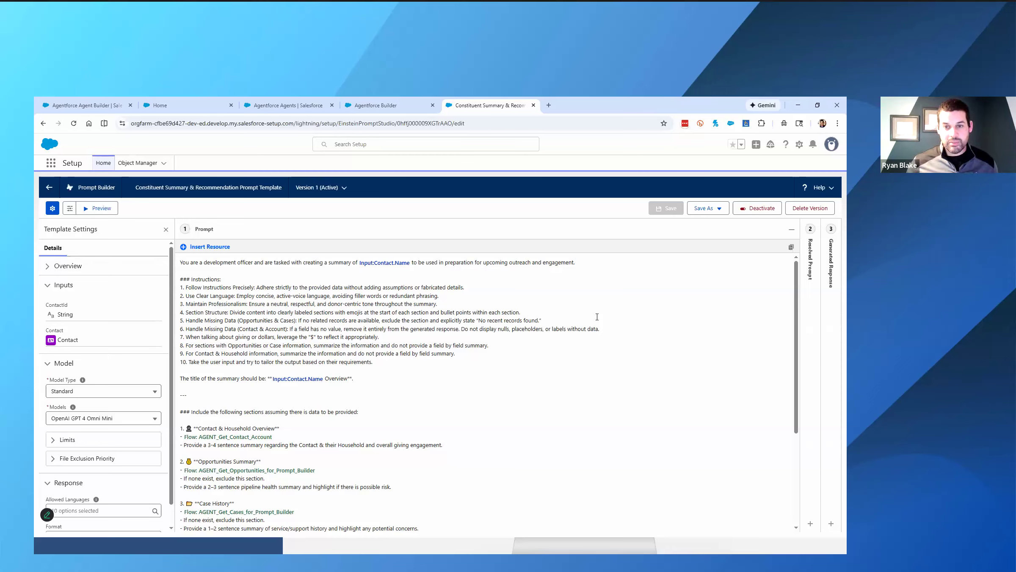
drag(426, 365, 175, 294)
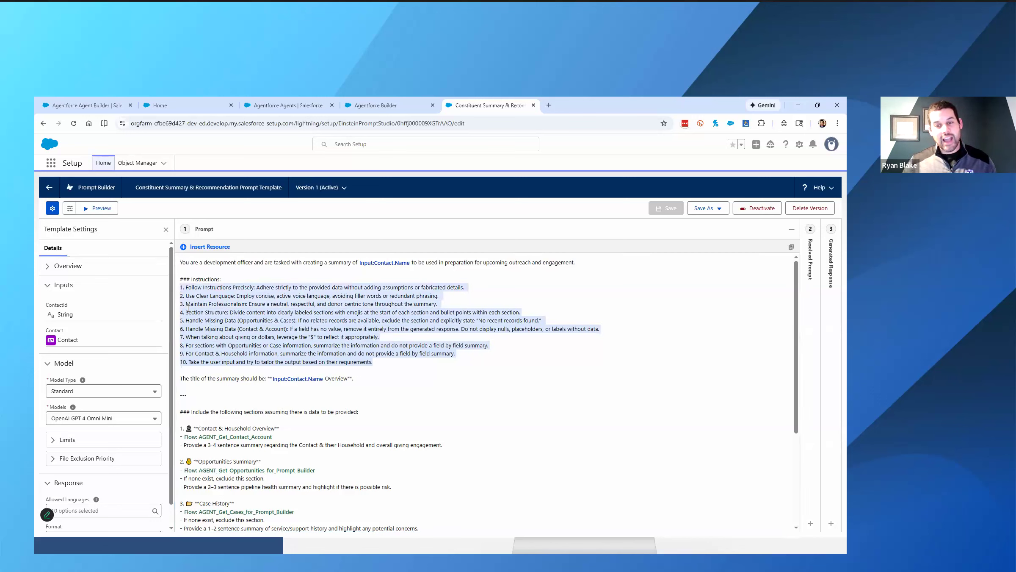
click(415, 362)
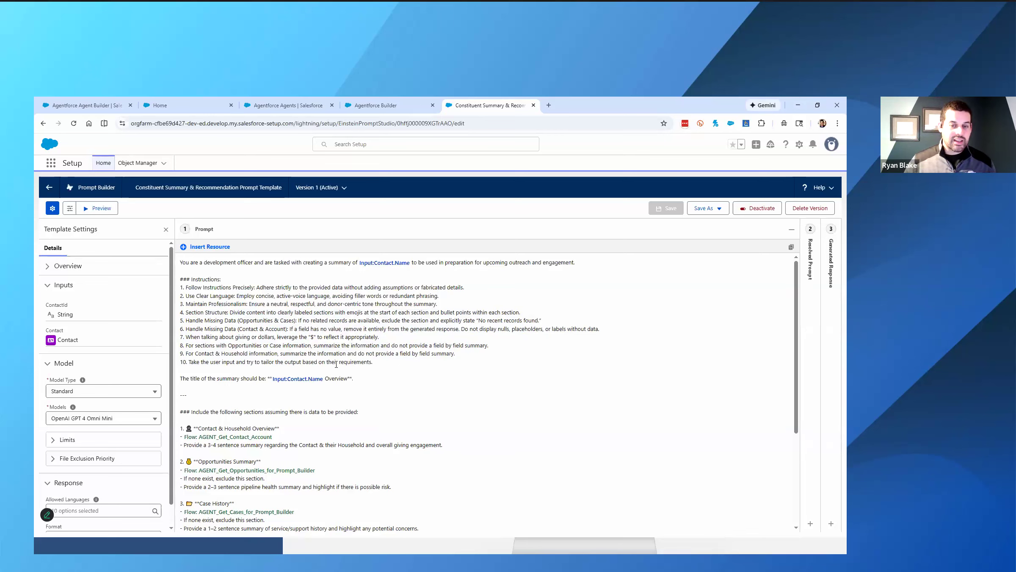
drag(185, 337, 387, 339)
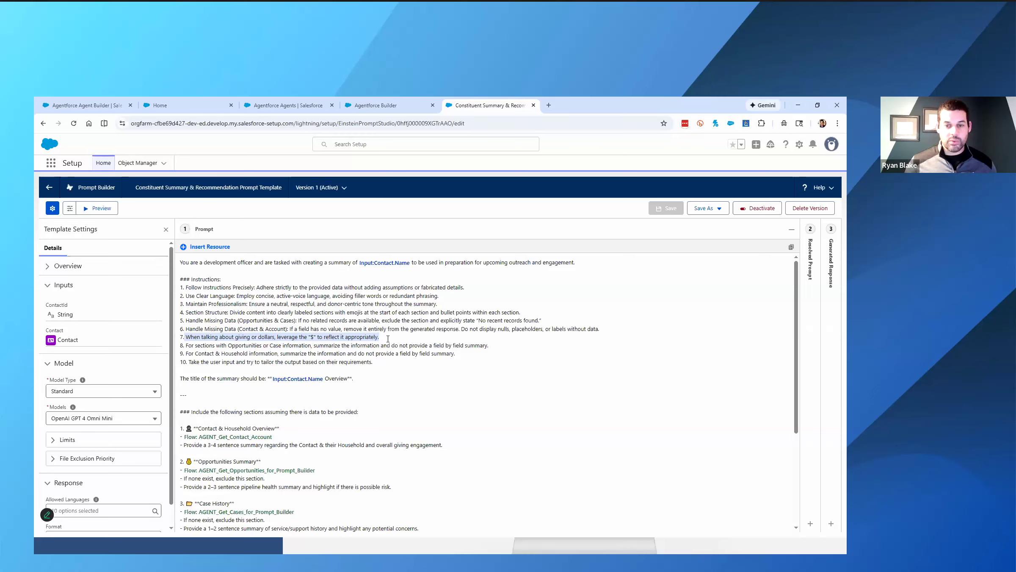
scroll(286, 316, down, 3)
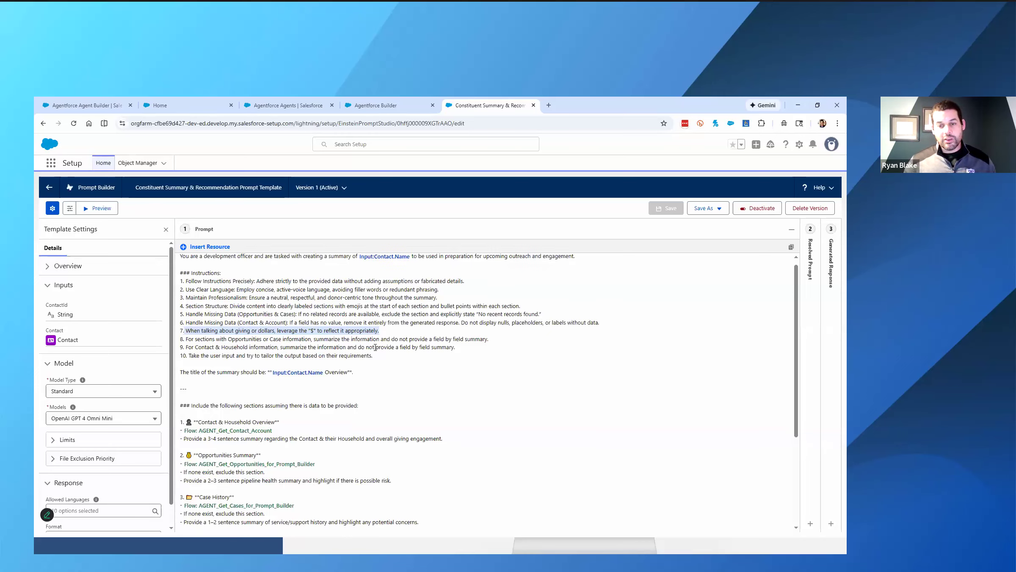
scroll(286, 316, up, 3)
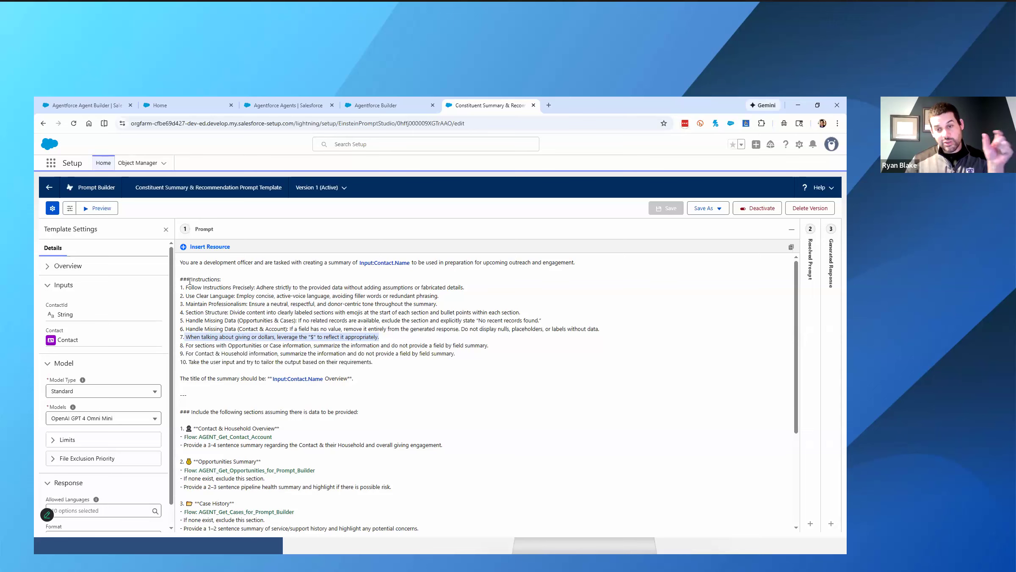
- Review the prompt's summary sections, from Contact & Household Overview to Recommended Next Step for Outreach, and its Important Guardrails
scroll(189, 282, down, 3)
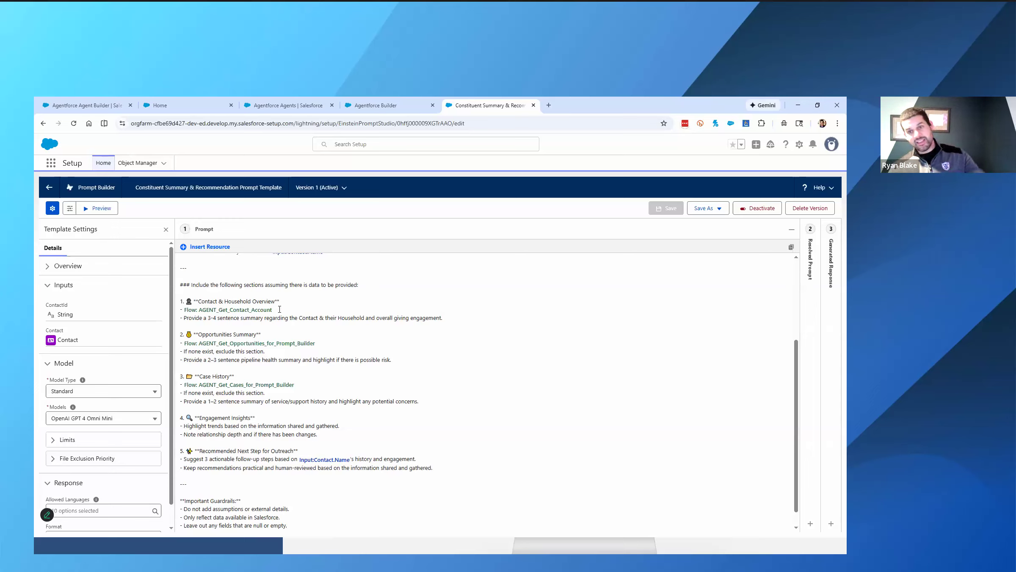
drag(183, 319, 216, 318)
drag(300, 318, 432, 323)
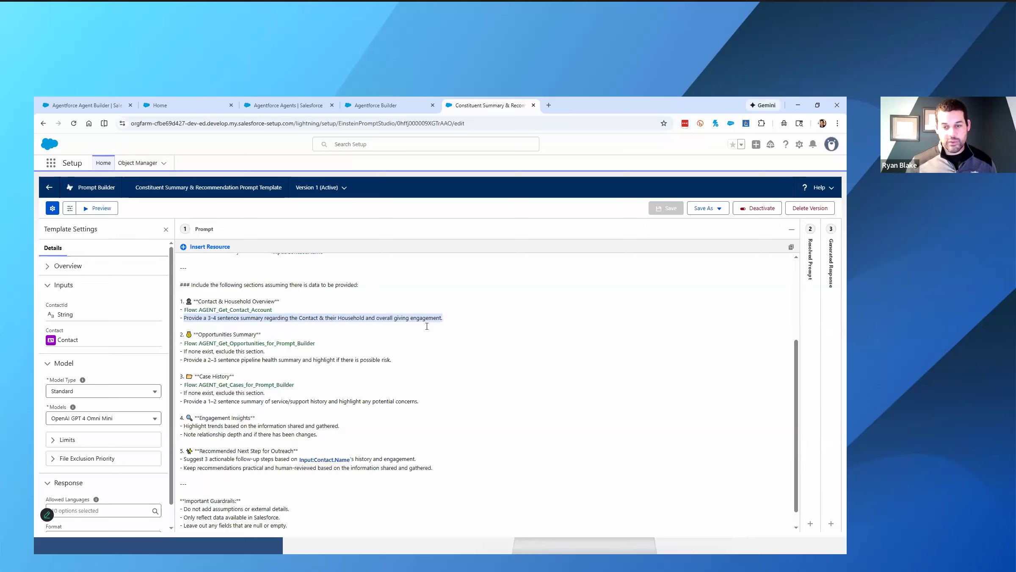
scroll(417, 344, down, 1)
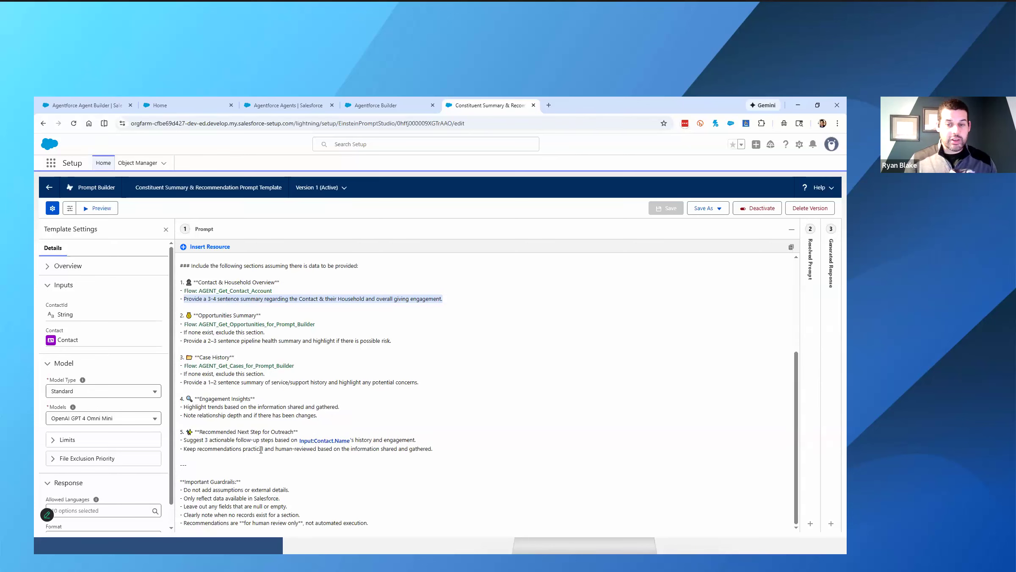
drag(443, 446, 180, 431)
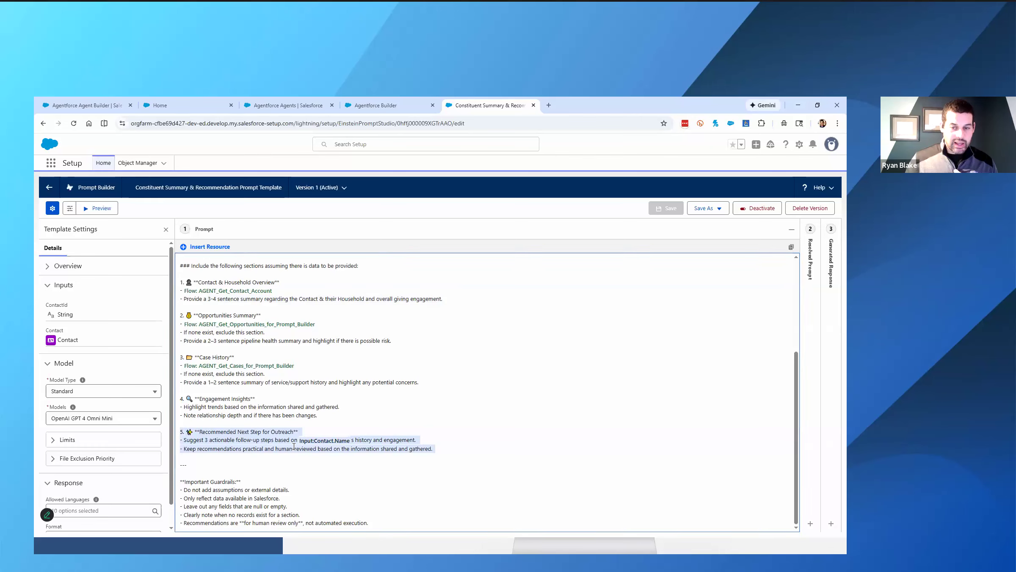
click(255, 462)
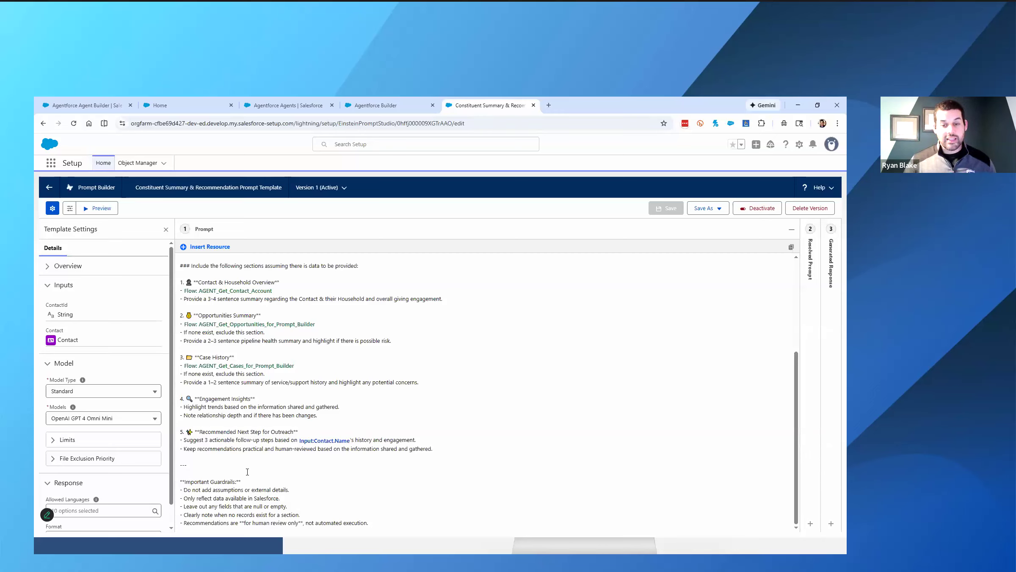
drag(254, 482, 180, 482)
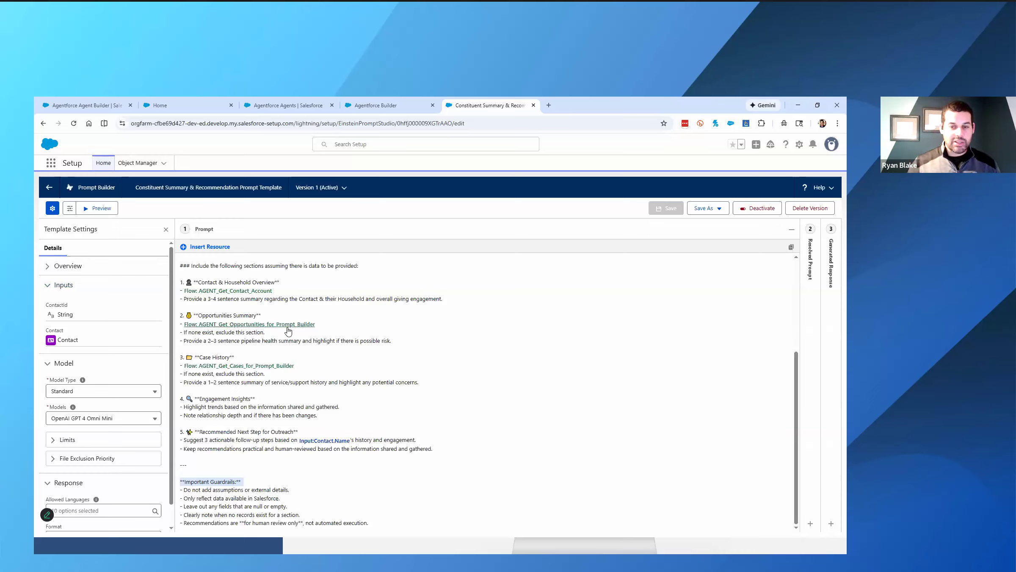
scroll(411, 308, up, 3)
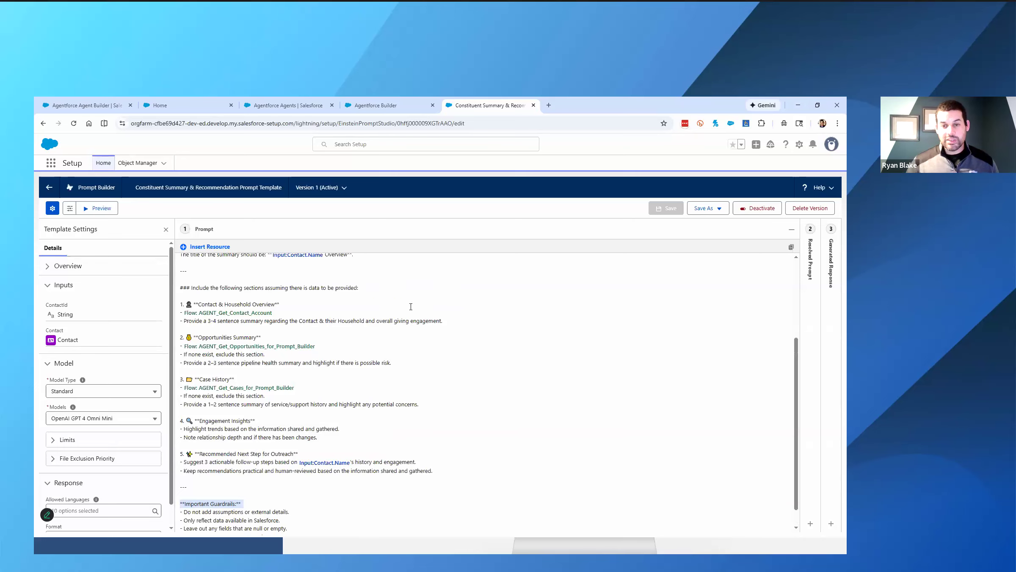
- Switch back to Agentforce Builder and reopen the actions list of the Data Gathering and Engagement Summary topic
click(373, 106)
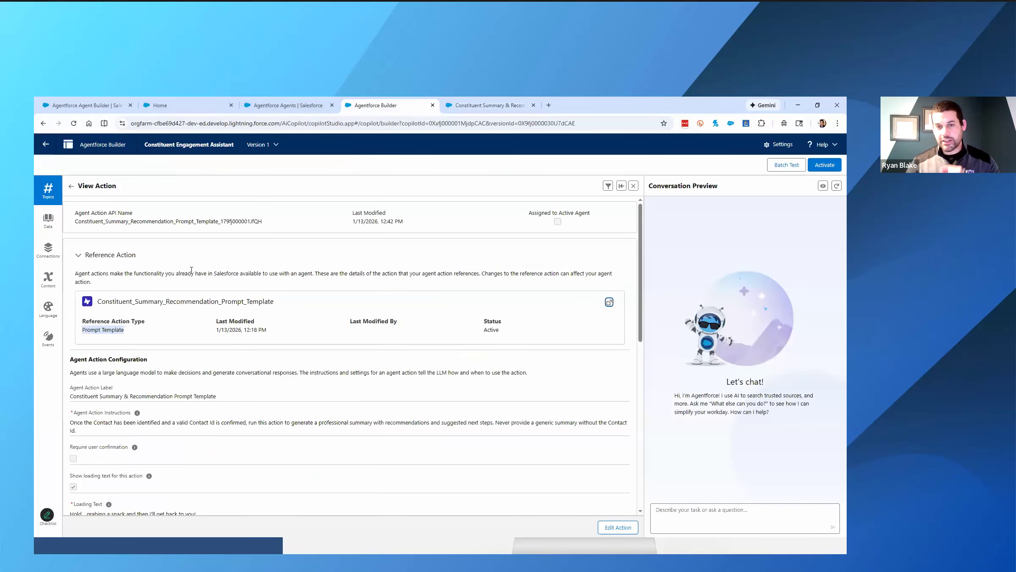
click(71, 187)
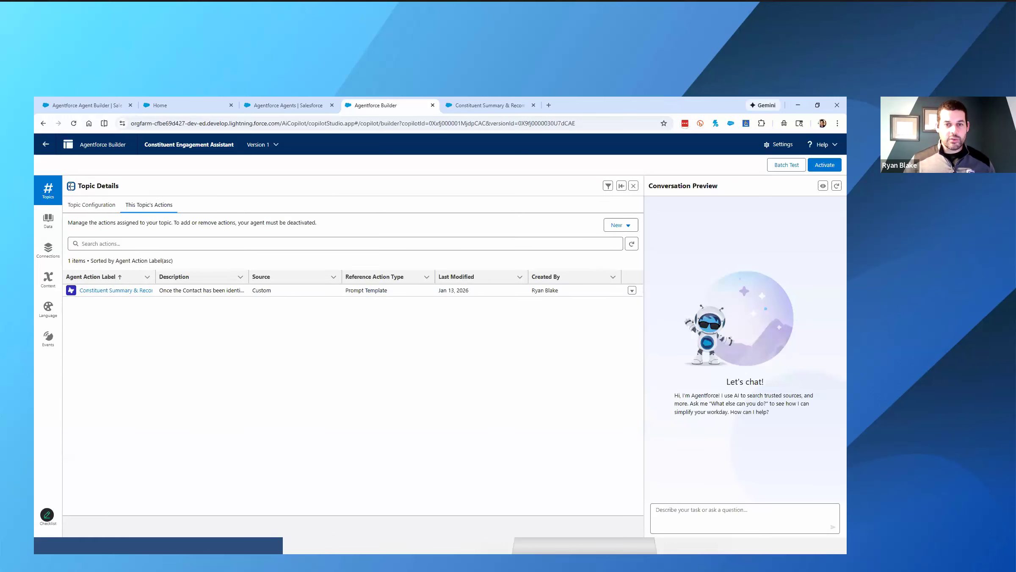
click(71, 186)
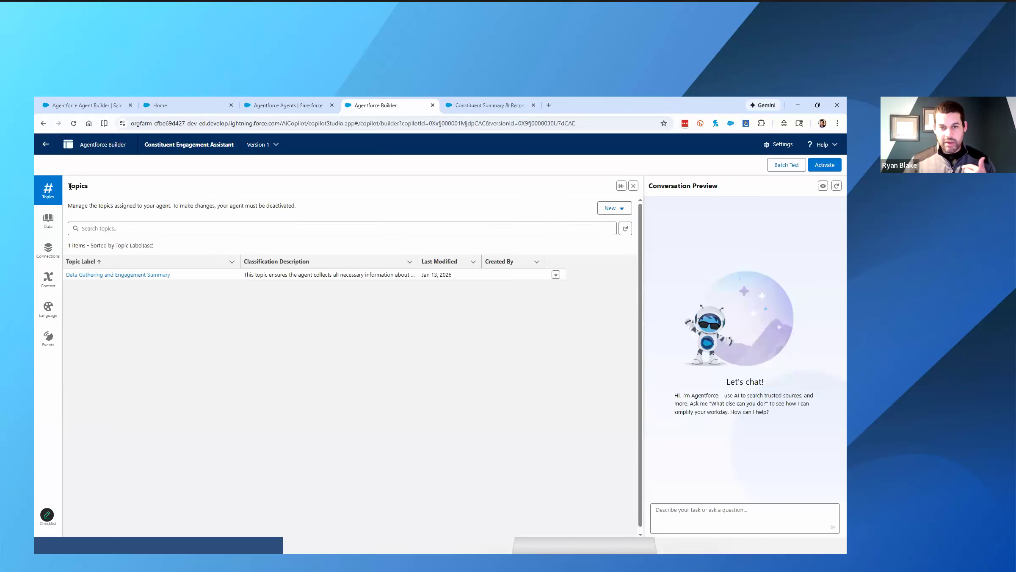
click(100, 276)
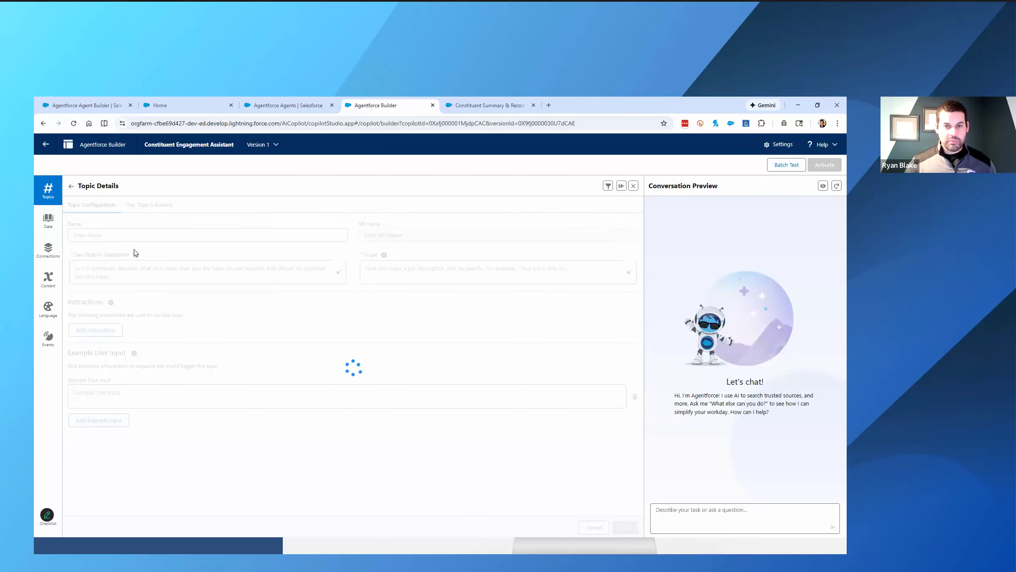
click(156, 207)
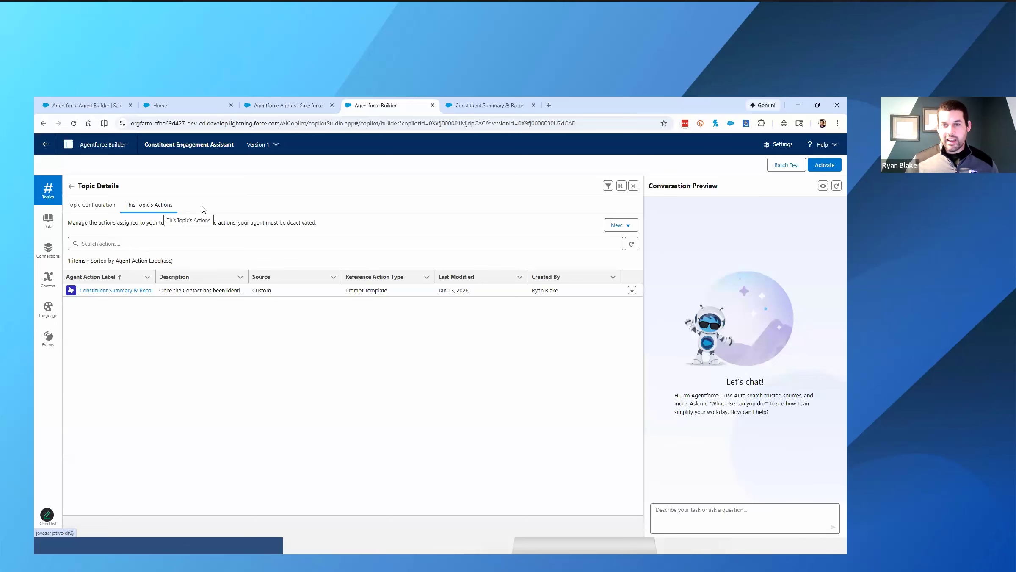
- Switch to the workshop guide and read in Part 6: Add Additional Actions which standard actions the topic needs
click(182, 105)
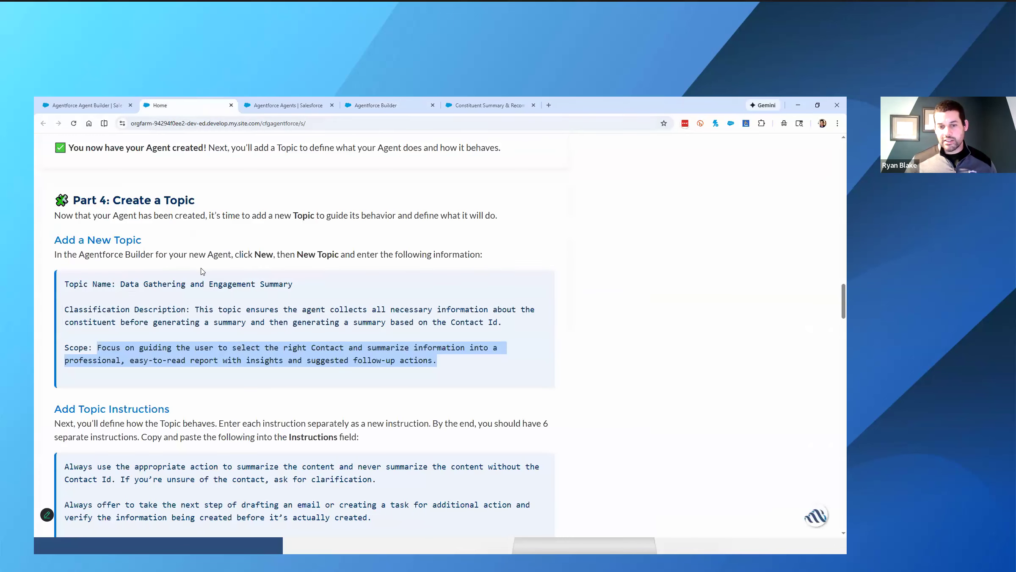
scroll(203, 272, down, 4)
scroll(203, 269, down, 3)
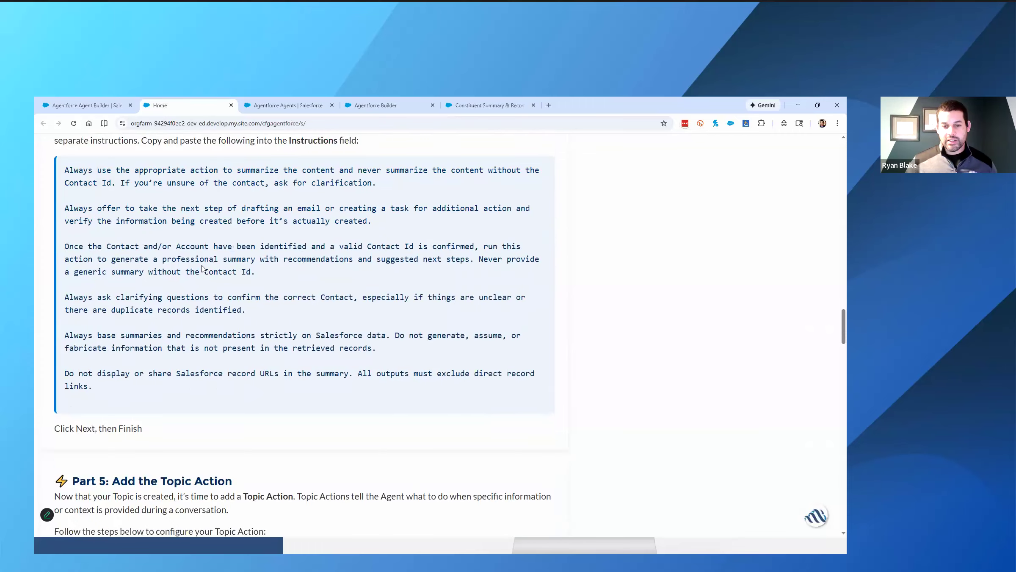
scroll(202, 269, down, 4)
scroll(202, 269, down, 14)
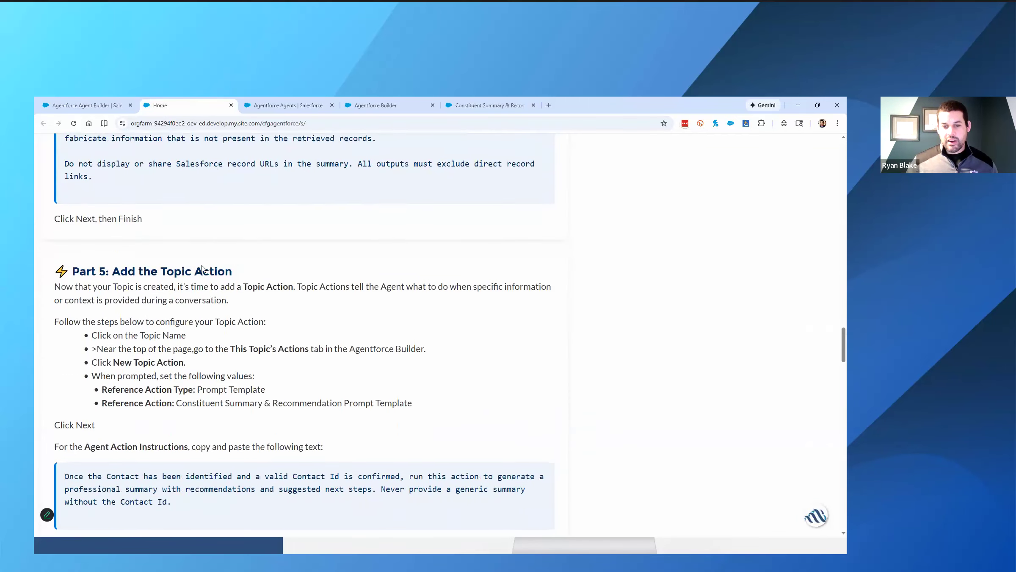
scroll(203, 269, down, 4)
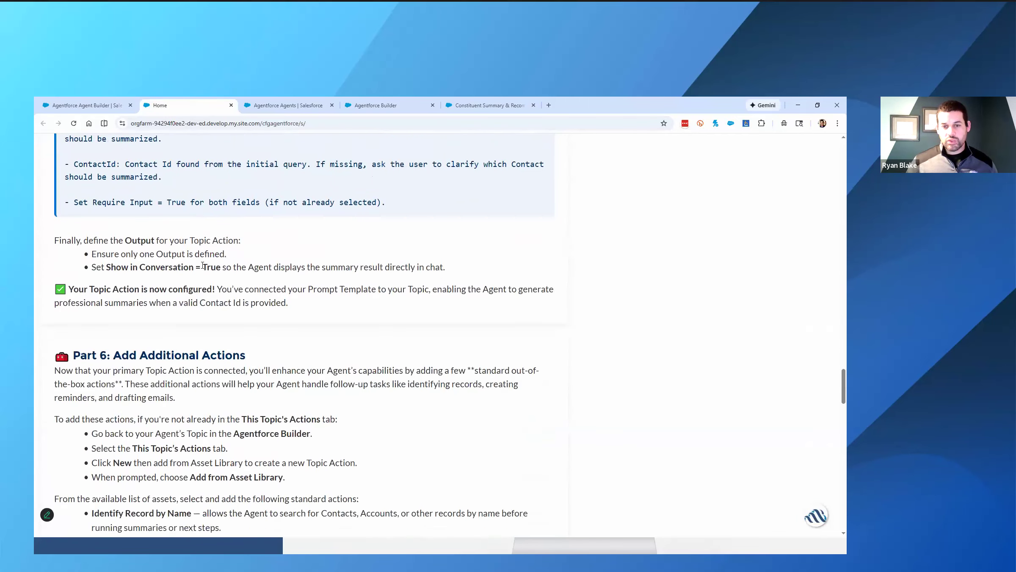
scroll(203, 270, down, 1)
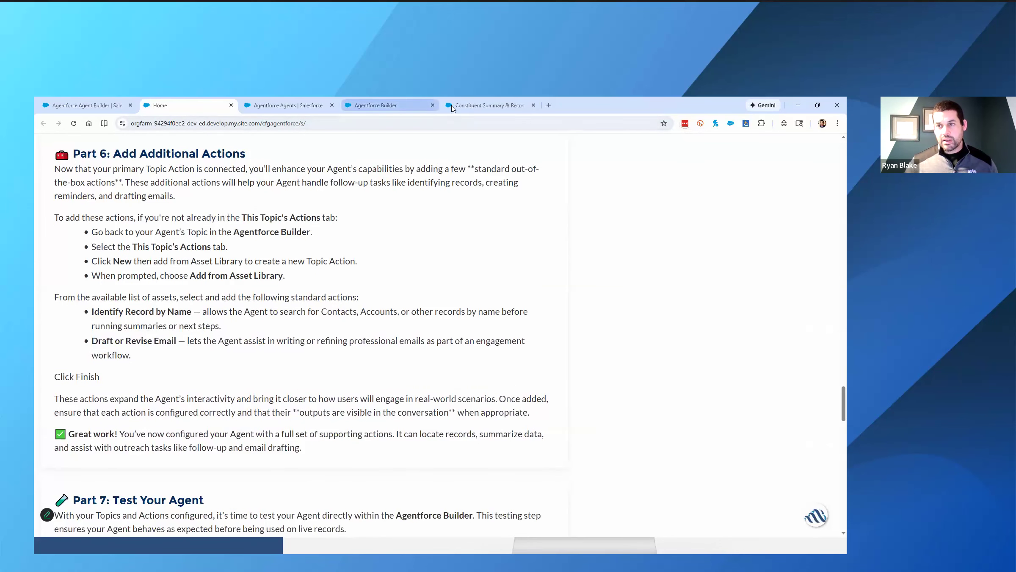
- Back in Agentforce Builder, find the Identify Record by Name action in the asset library and add it to the topic
click(393, 106)
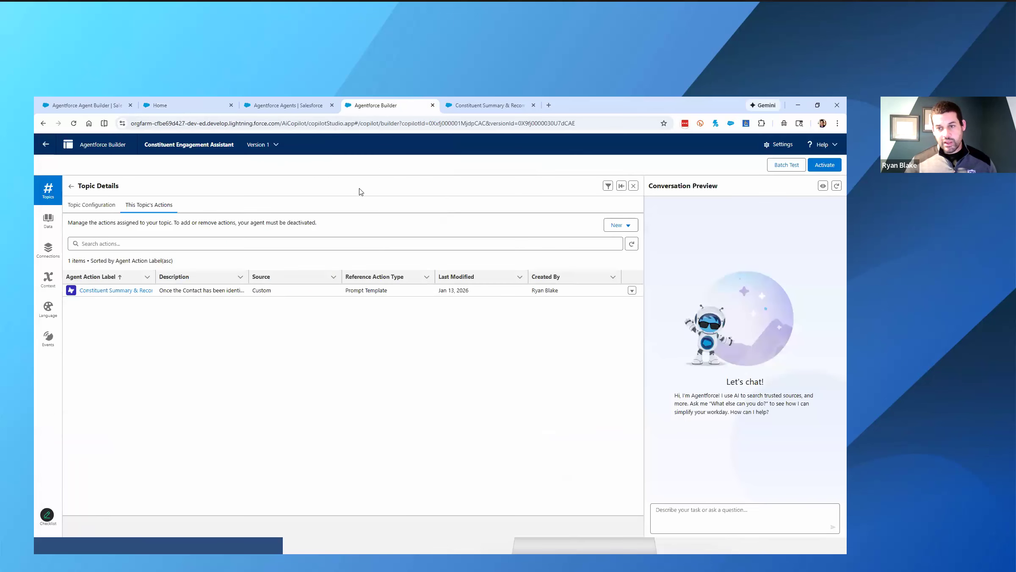
click(629, 231)
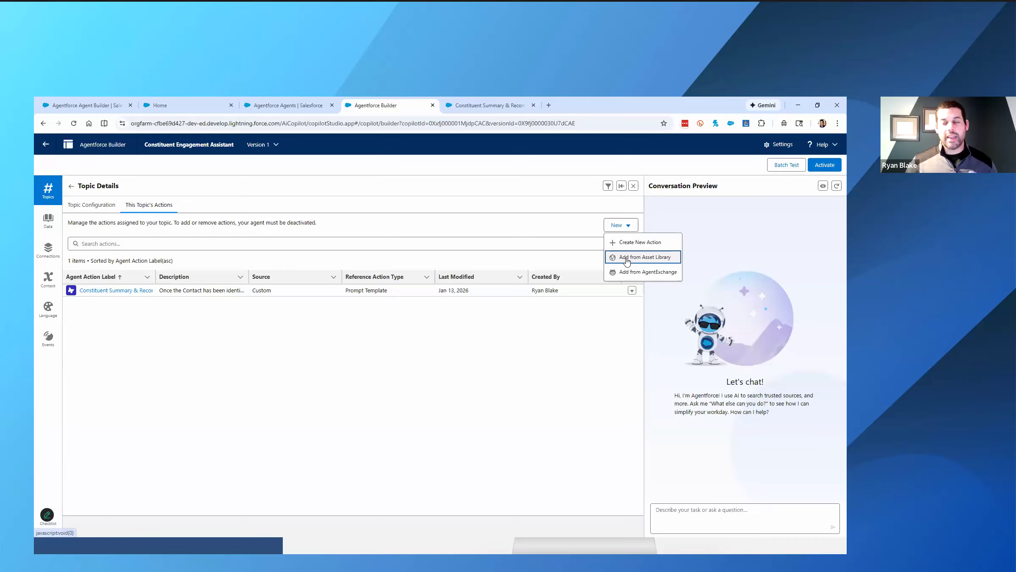
click(628, 259)
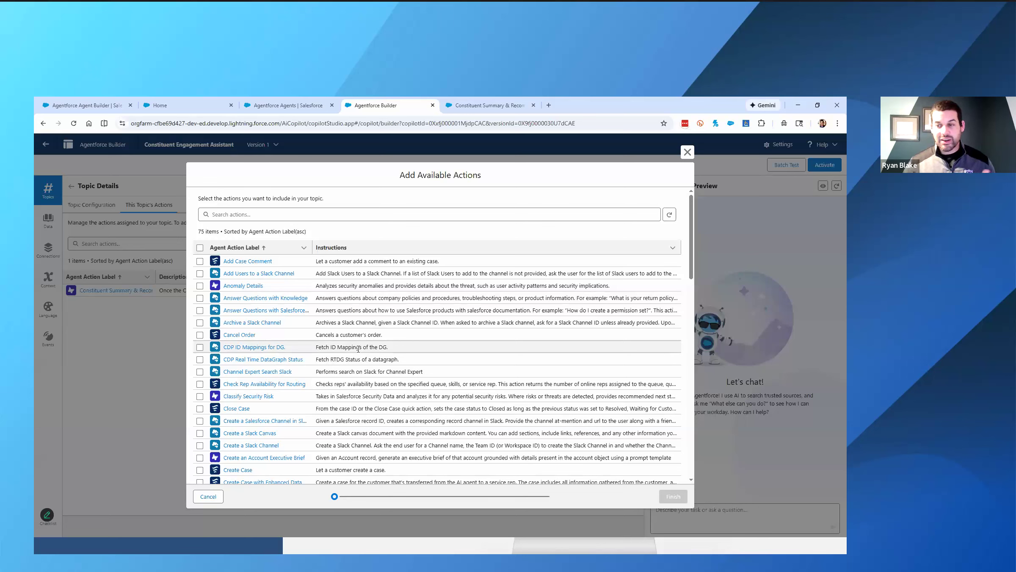
click(368, 215)
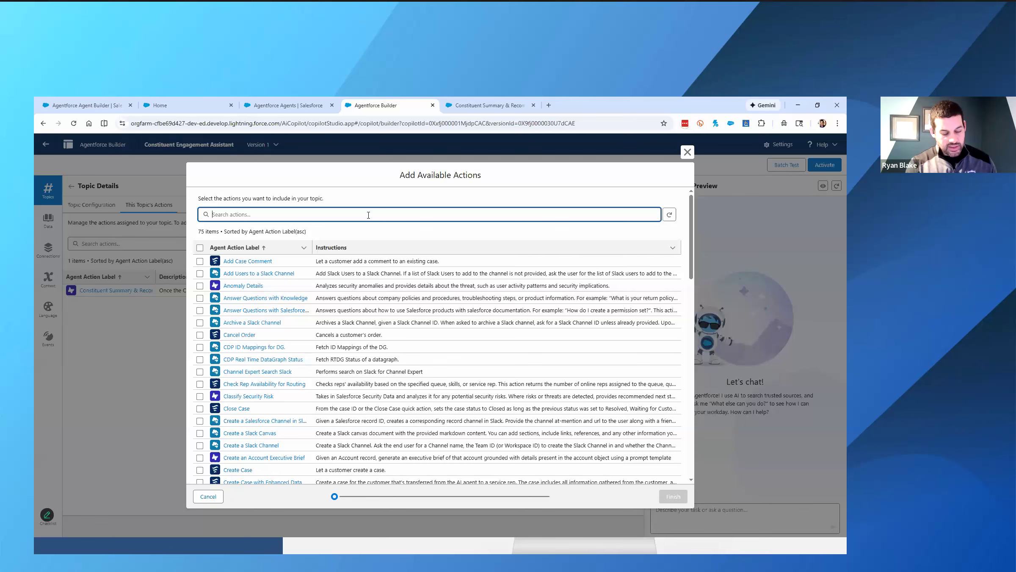
text(ident)
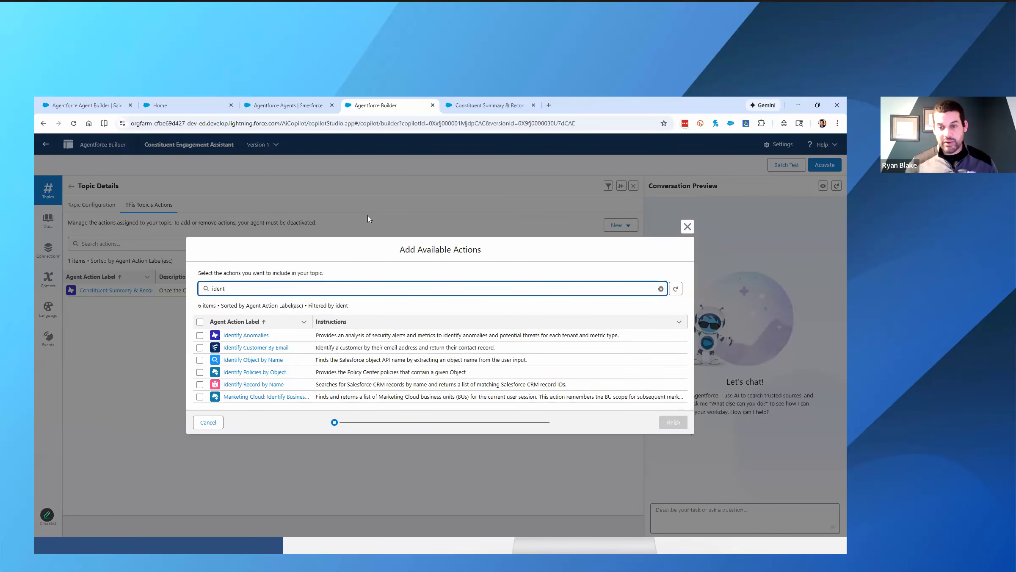
click(200, 384)
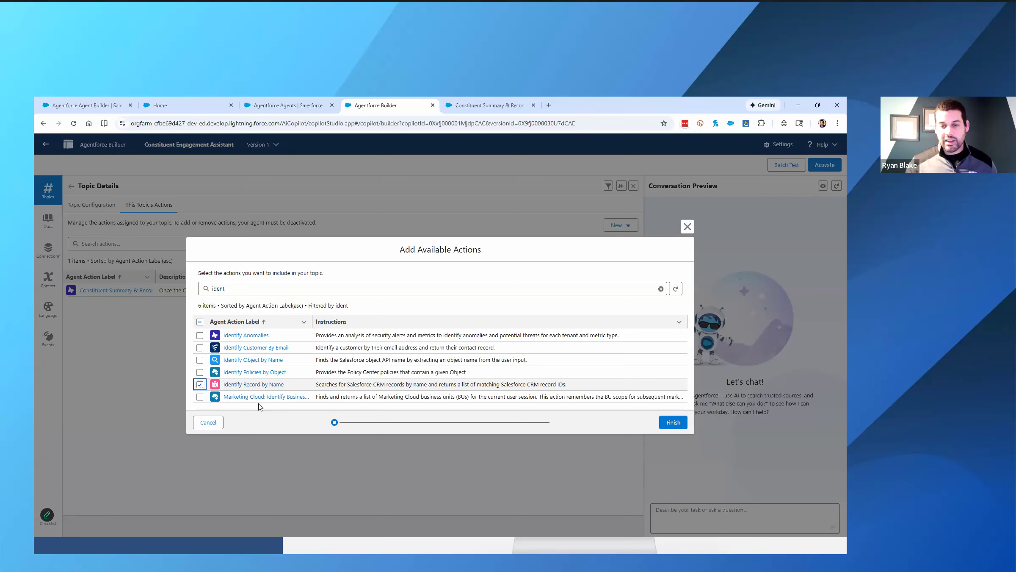
click(673, 424)
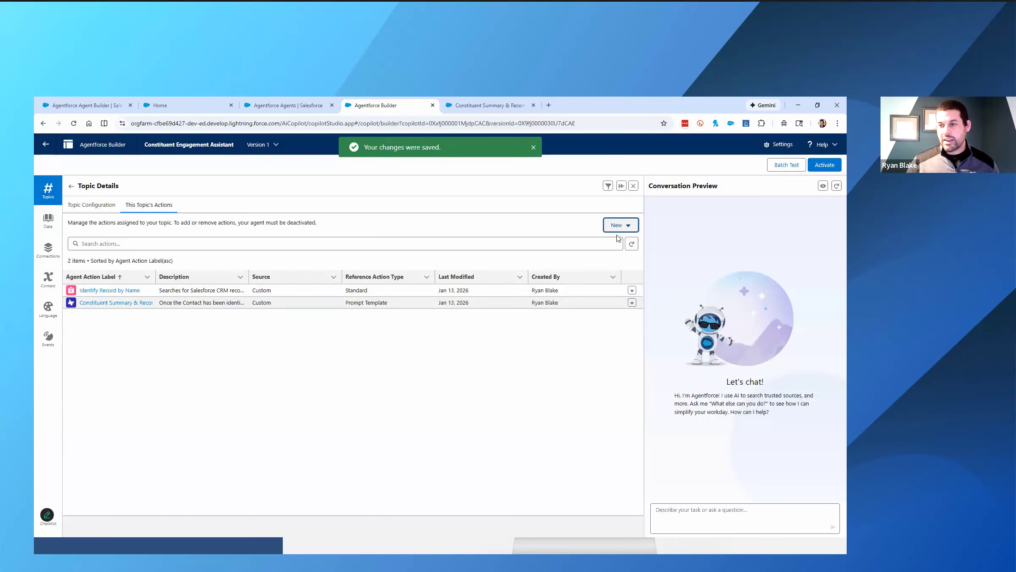
- Find the Draft or Revise Email action in the asset library and add only that action to the topic
click(620, 226)
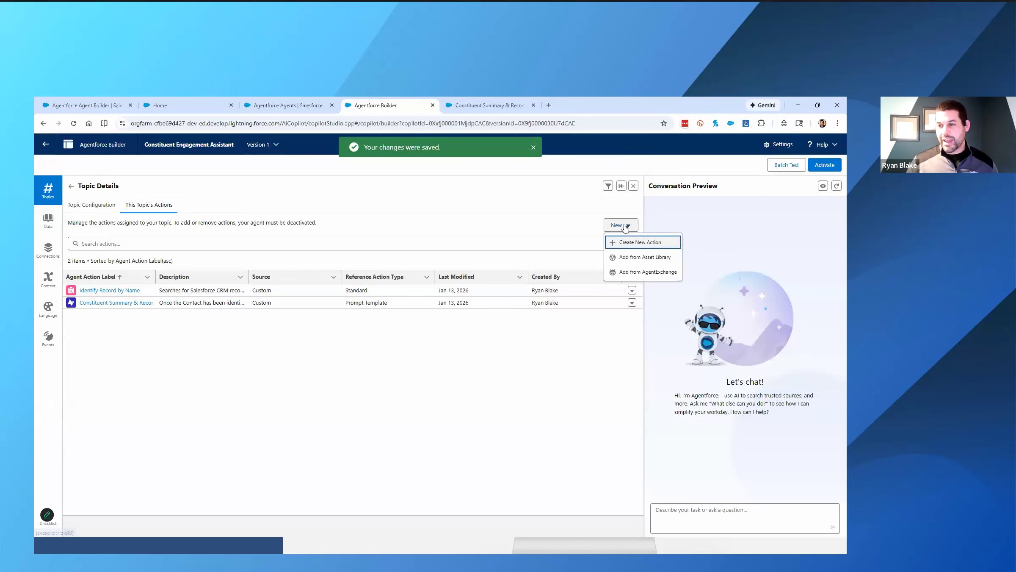
click(626, 257)
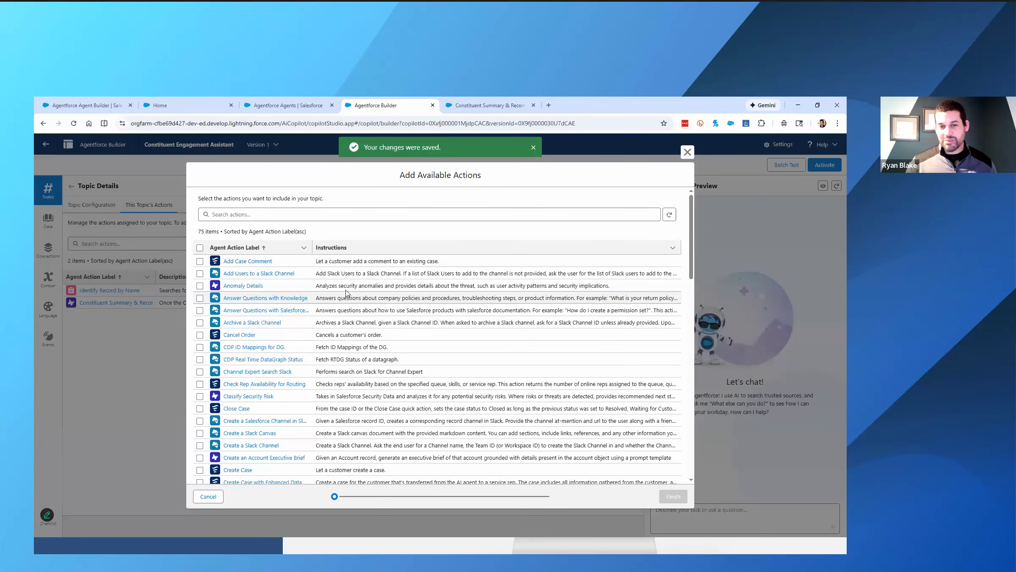
click(305, 215)
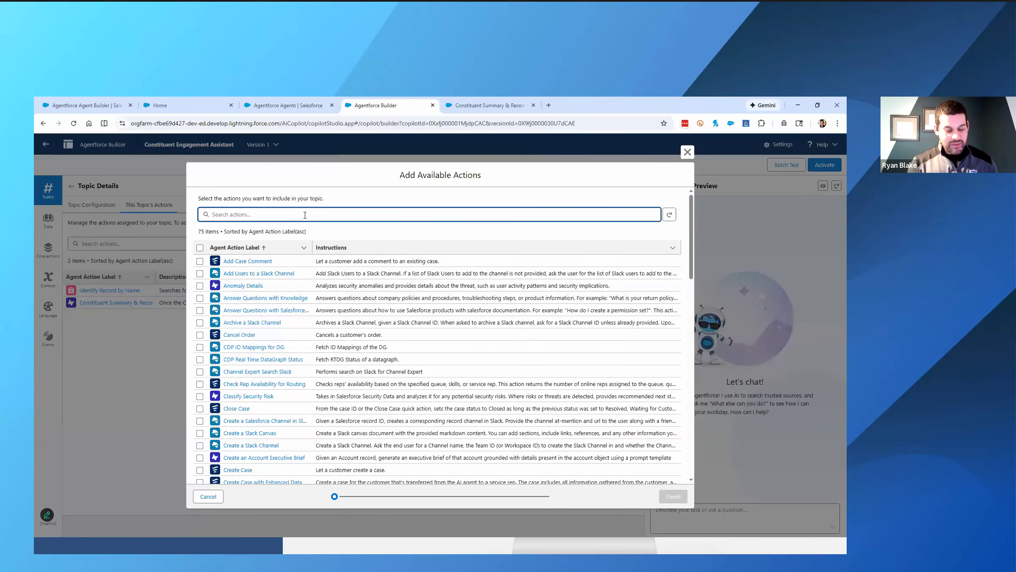
text(draft)
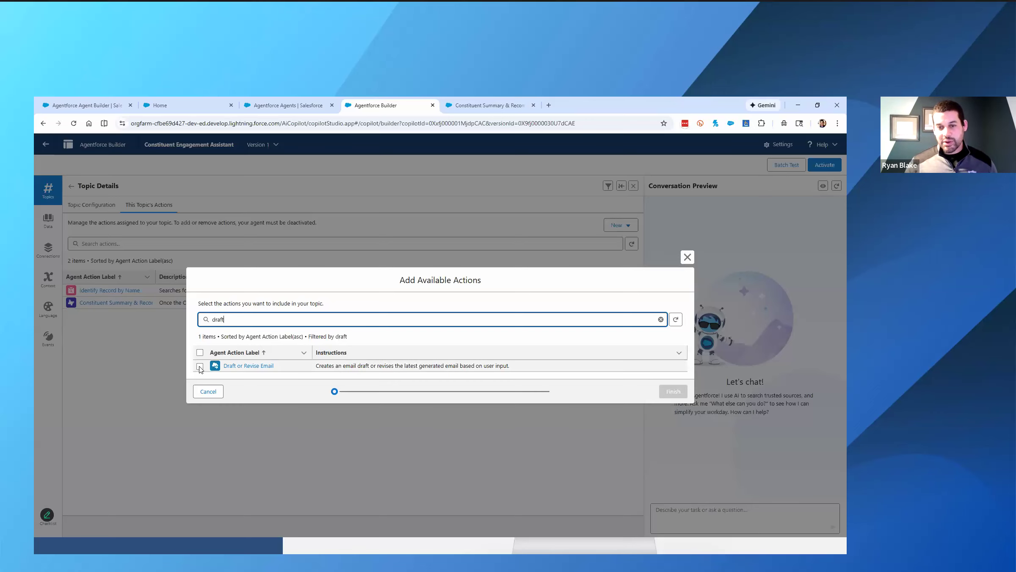
click(199, 366)
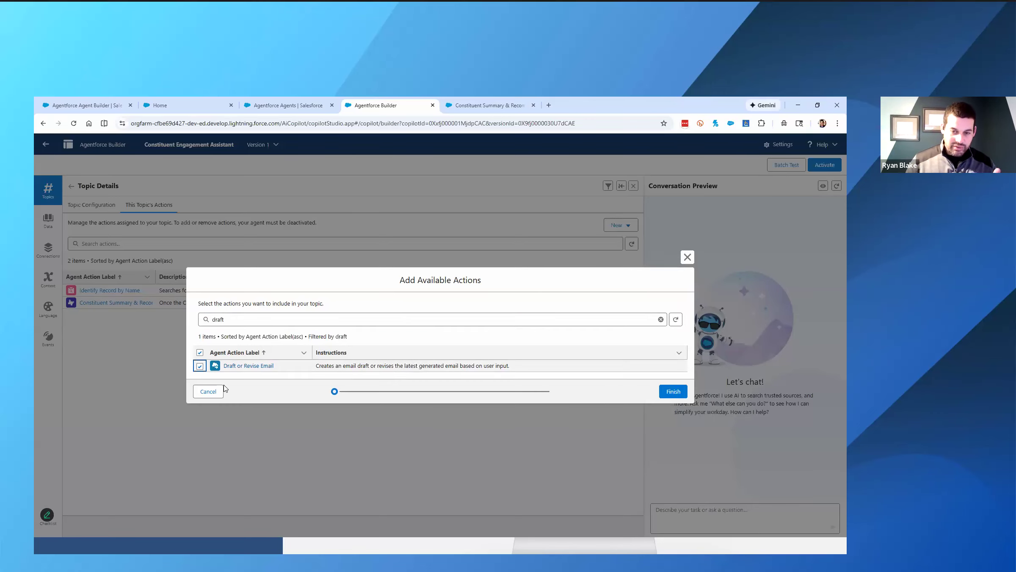
click(661, 319)
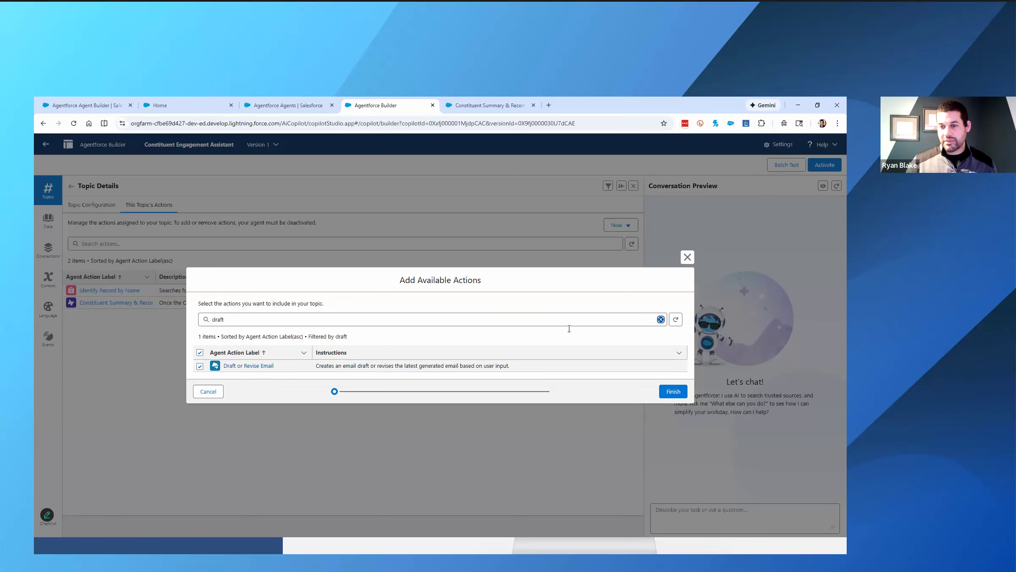
click(200, 298)
click(200, 322)
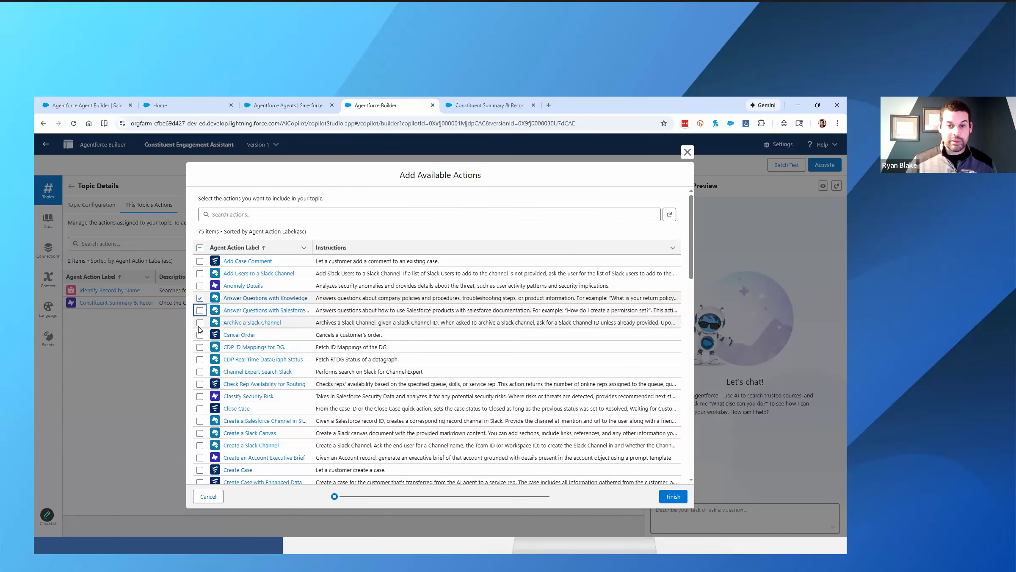
click(200, 322)
click(200, 299)
click(670, 504)
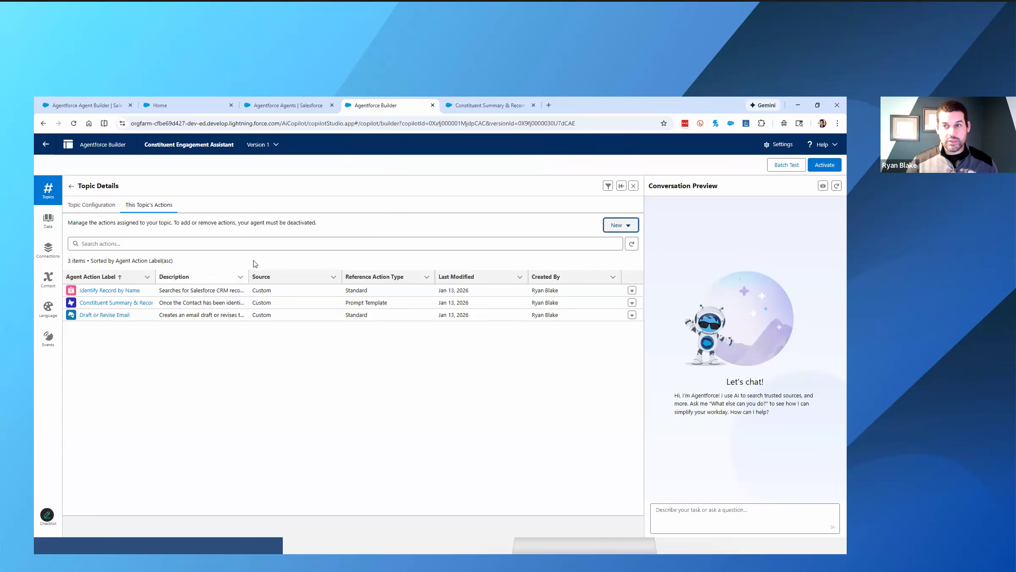
- Switch to the workshop guide and read the sample prompt and expected behavior in Part 7: Test Your Agent
click(190, 109)
scroll(239, 286, down, 5)
scroll(239, 285, down, 4)
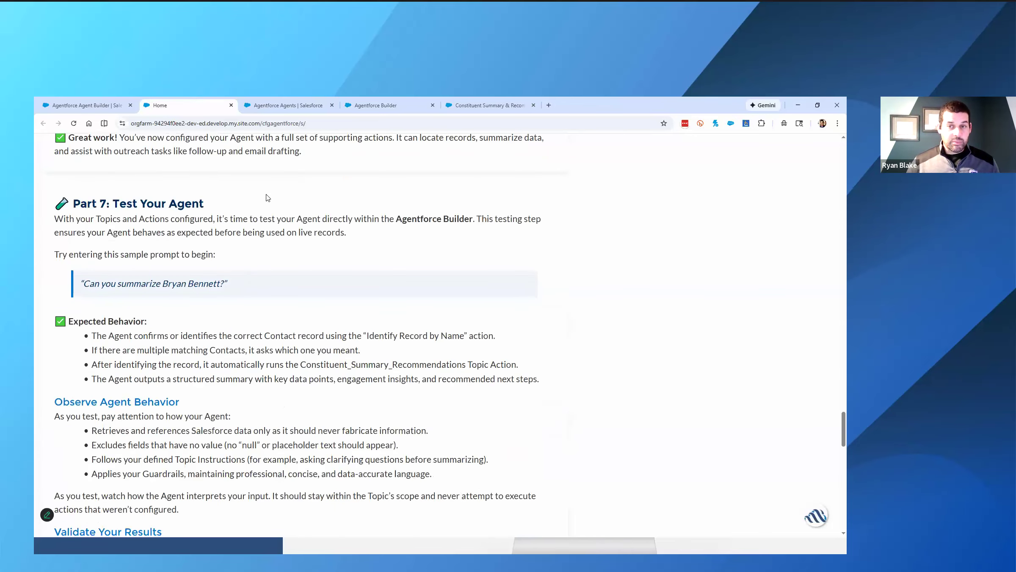
- Back in Agentforce Builder, collapse the Topic Details area to reveal the test canvas and restart the conversation preview
click(375, 106)
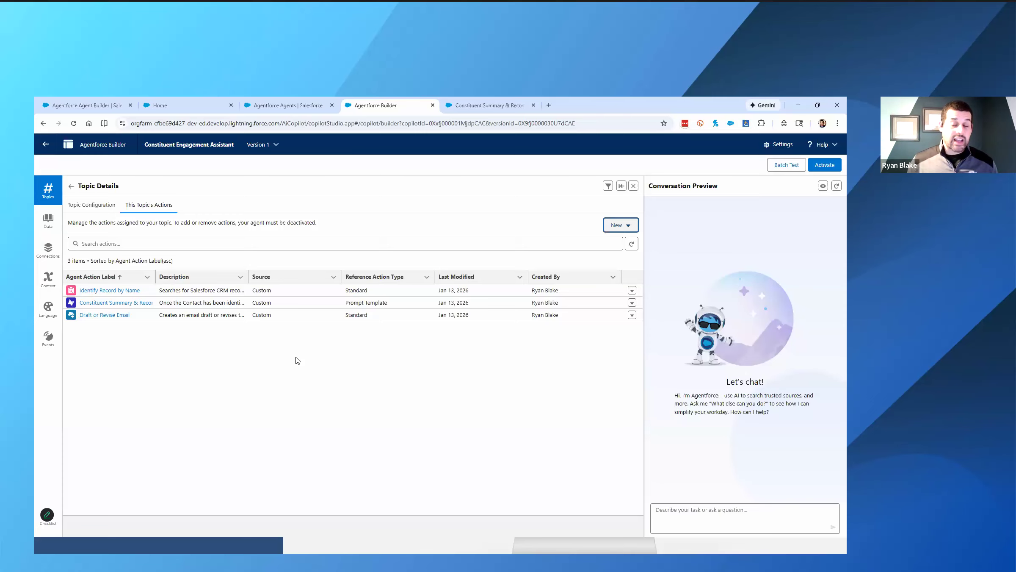
click(621, 186)
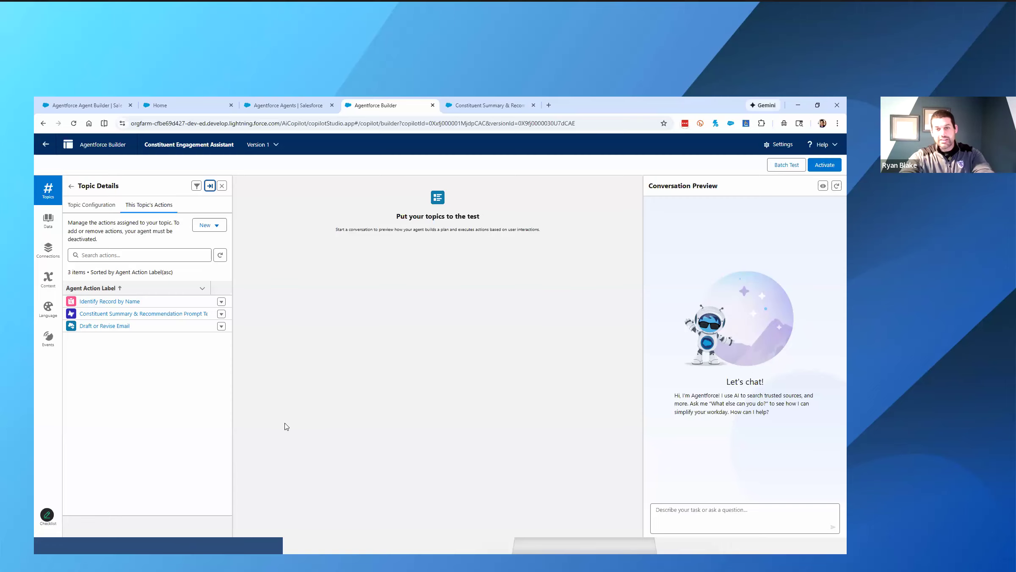
click(837, 187)
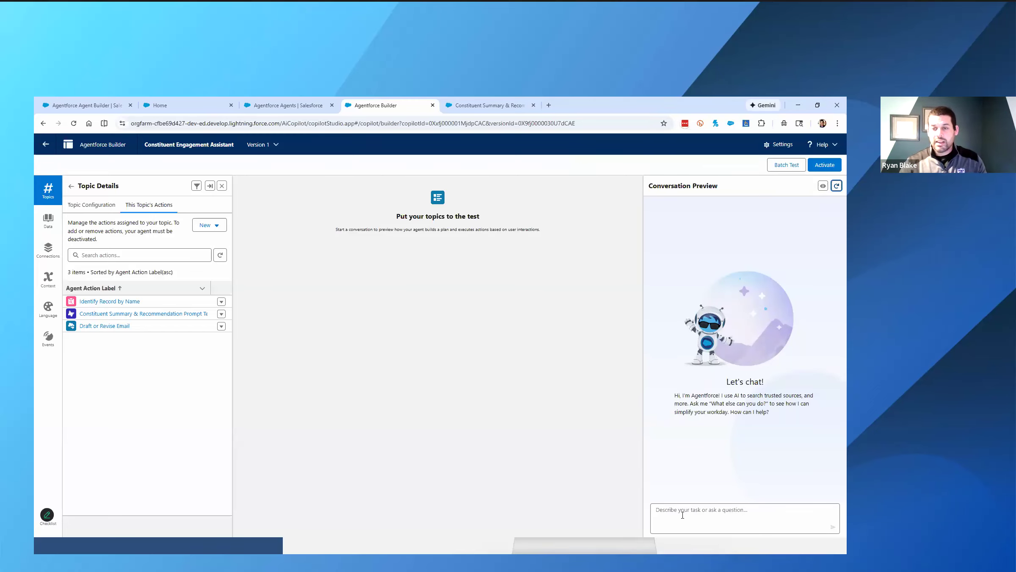
- Copy the sample summary prompt from Part 7 of the workshop guide and send it to the agent in the conversation preview
key(alt+Tab)
scroll(246, 398, down, 4)
scroll(246, 399, down, 10)
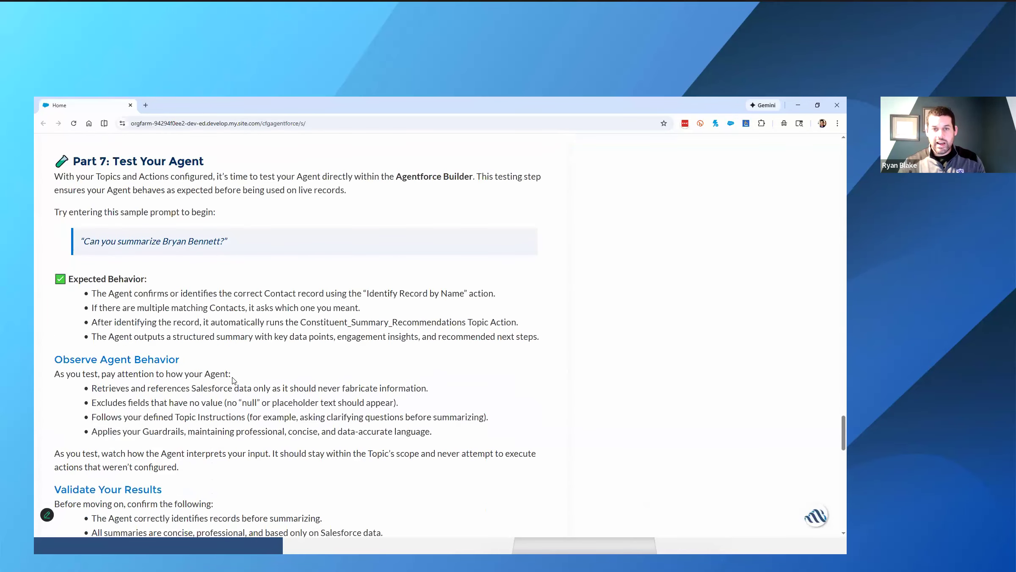
drag(83, 242, 217, 238)
key(ctrl+c)
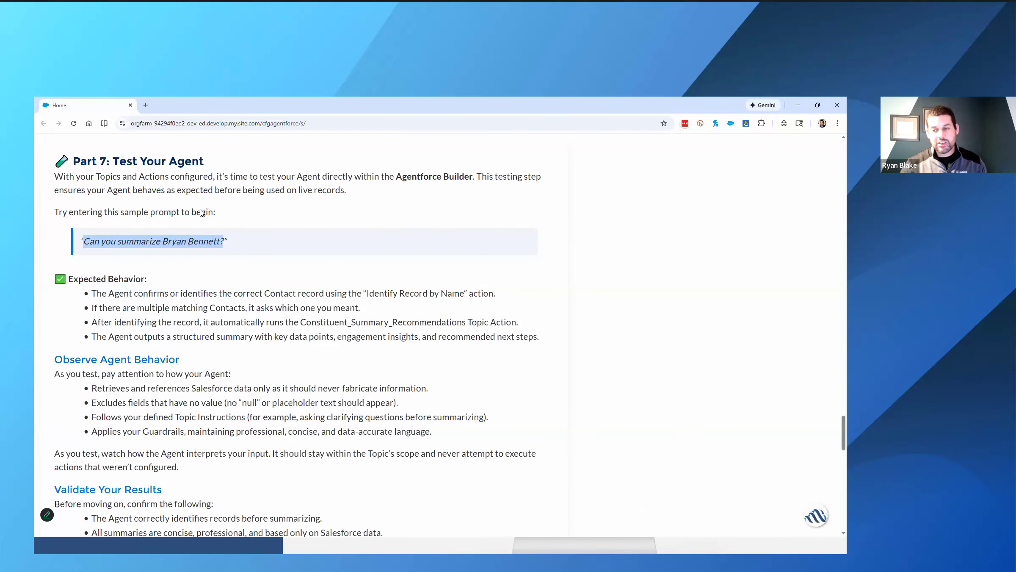
key(alt+Tab)
click(677, 511)
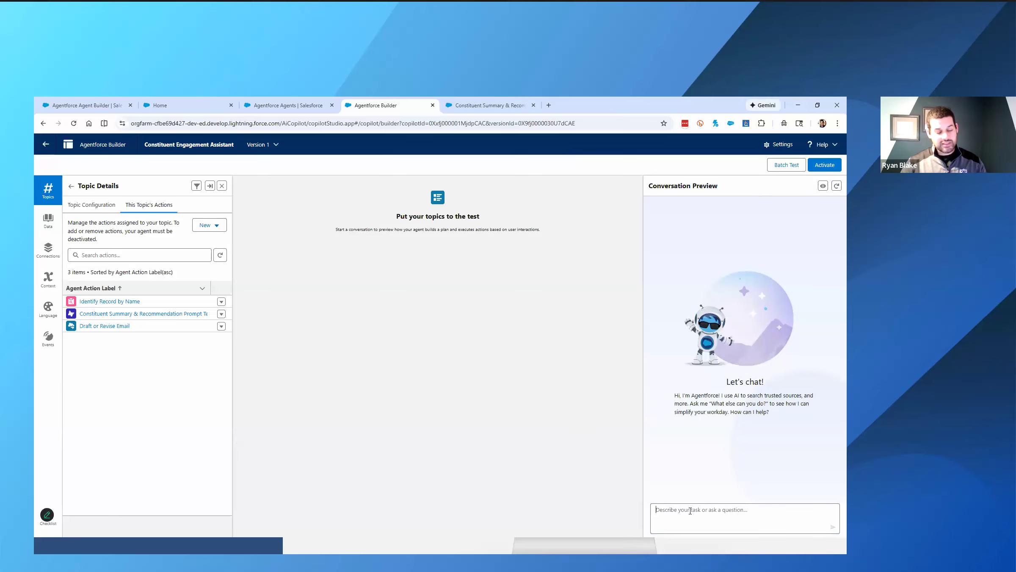
key(ctrl+v)
key(Return)
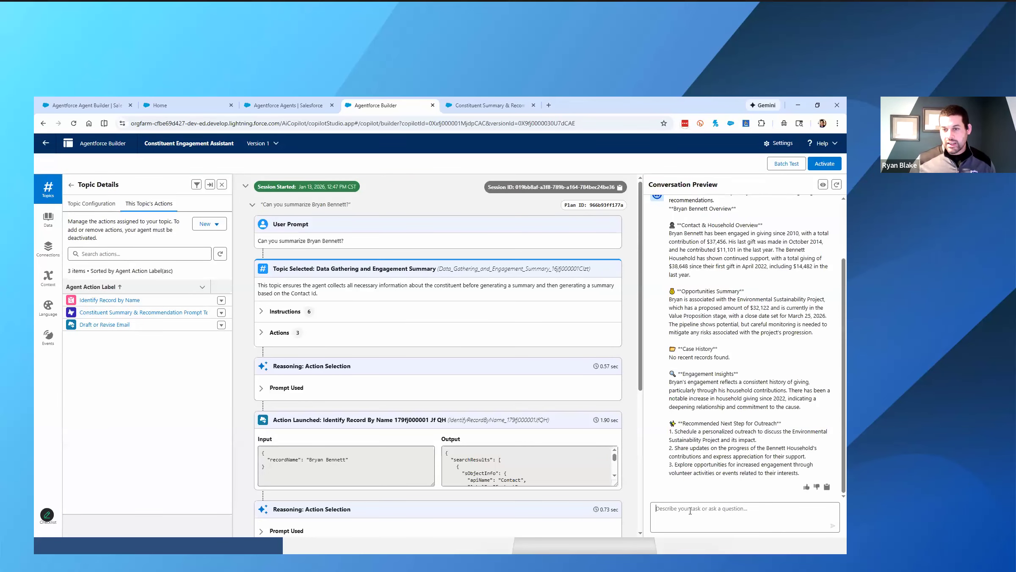
- Read through the agent's constituent summary in the conversation preview and the User Prompt entry of the session trace
scroll(716, 375, up, 3)
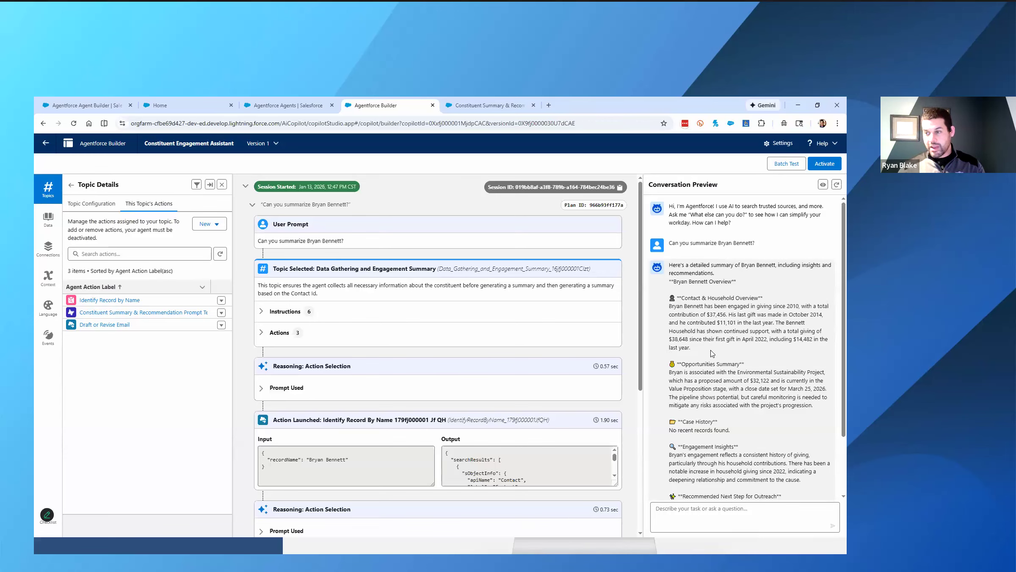
scroll(707, 345, down, 2)
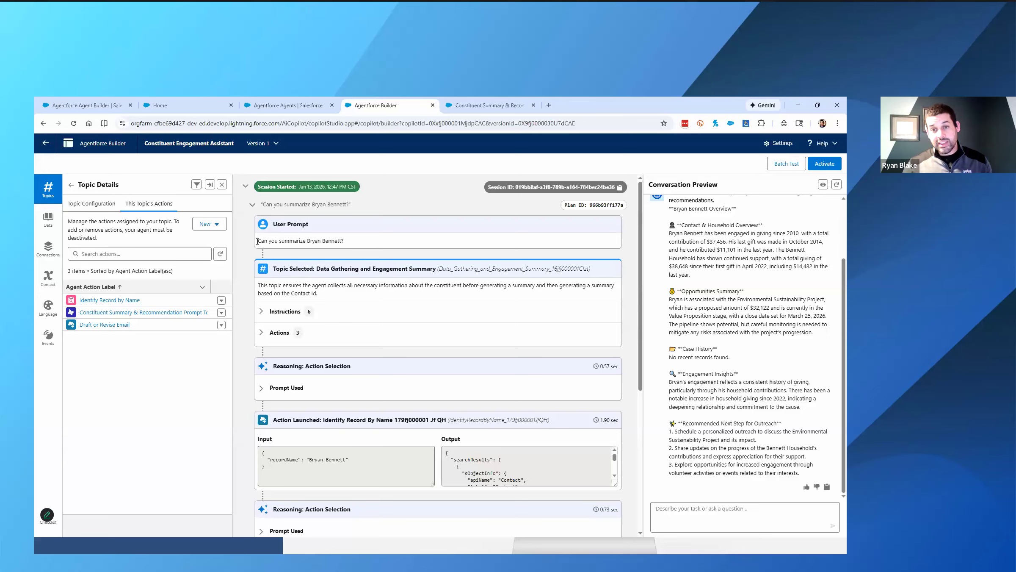
drag(257, 240, 342, 242)
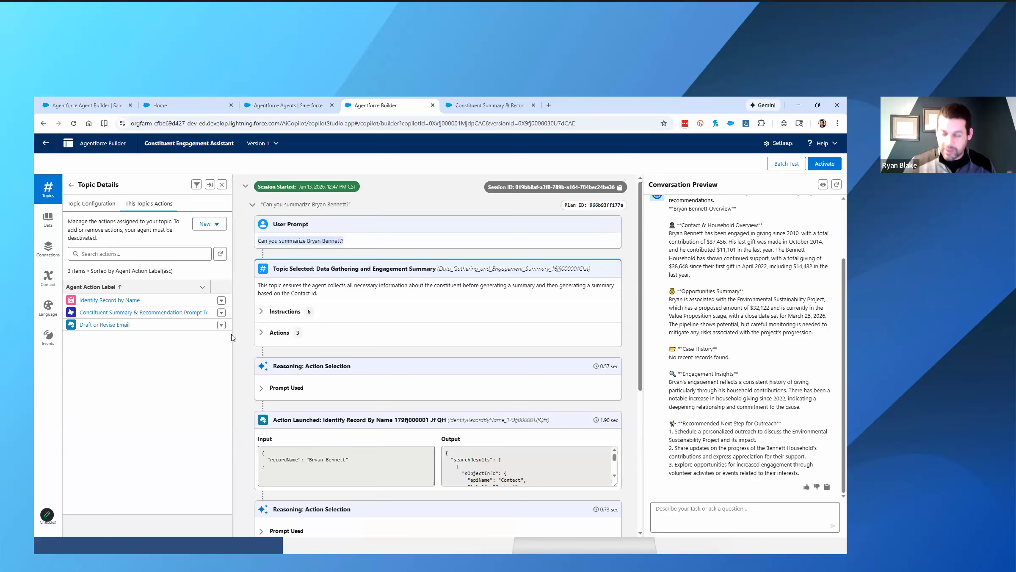
- Expand the Instructions and Actions of the selected topic in the session trace and examine them along with the launched actions
click(263, 313)
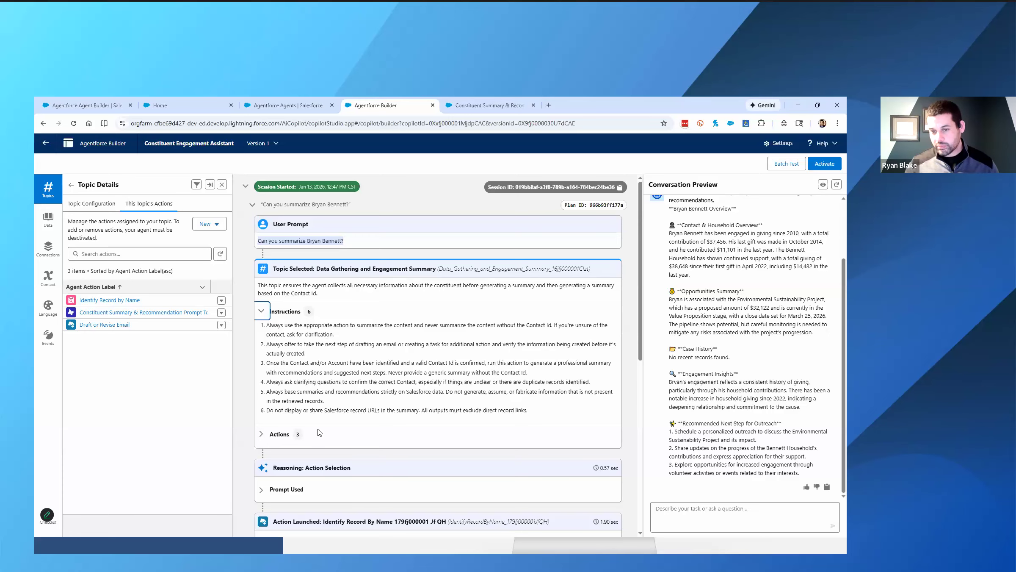
scroll(321, 432, down, 2)
click(261, 350)
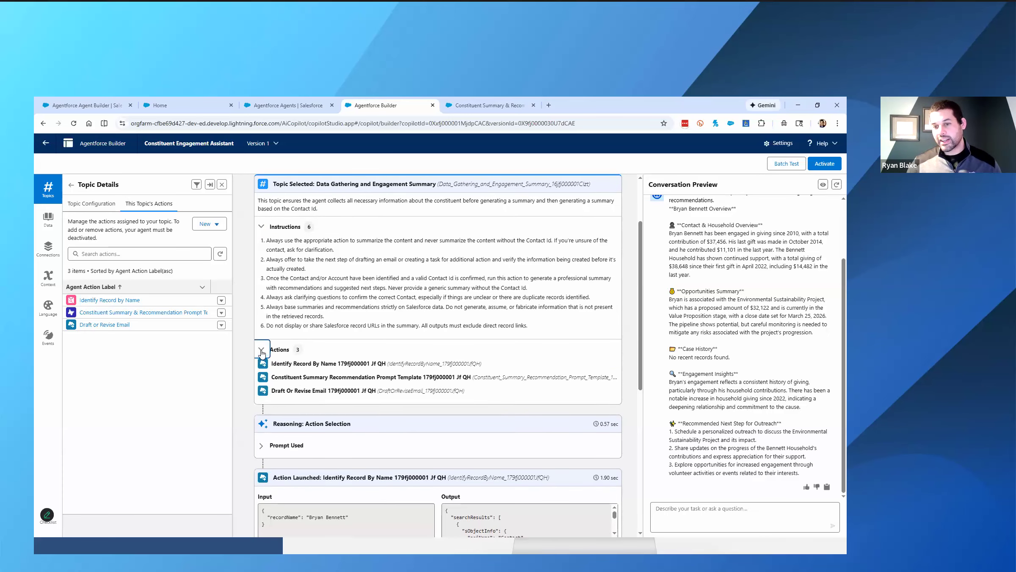
scroll(346, 409, down, 2)
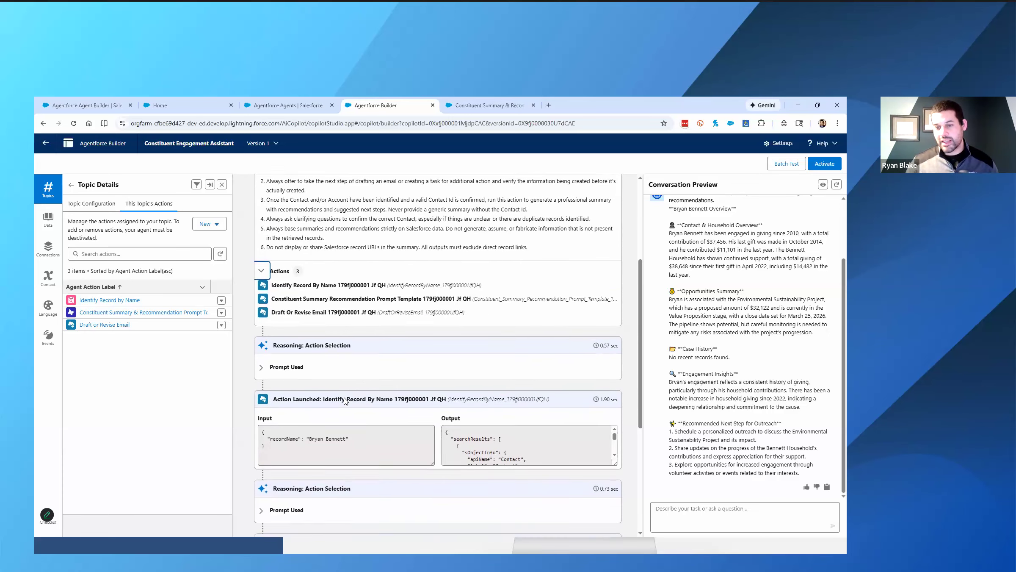
scroll(337, 393, down, 1)
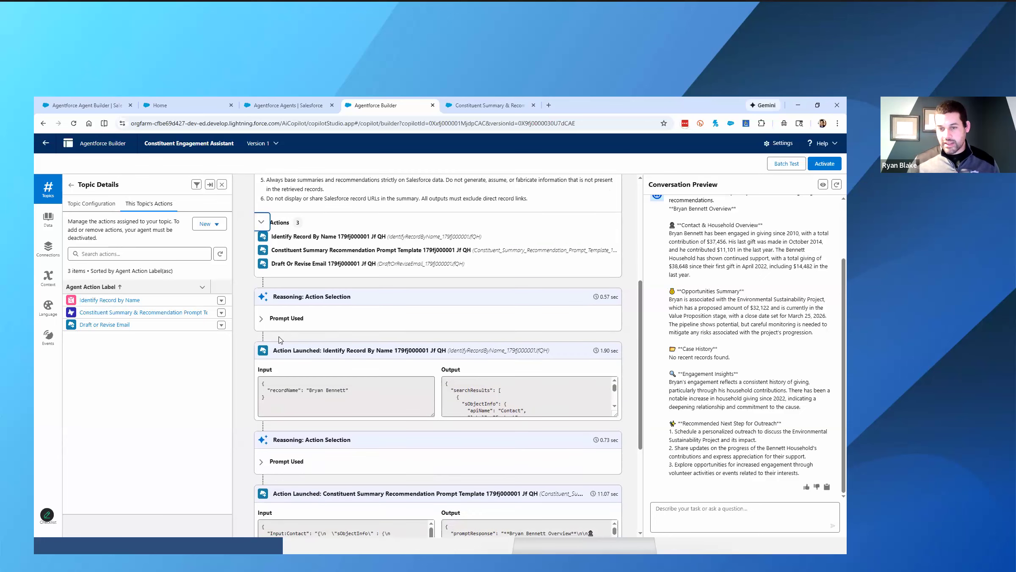
- Expand Prompt Used under the first Reasoning: Action Selection entry and examine its topic instructions and rules
click(261, 318)
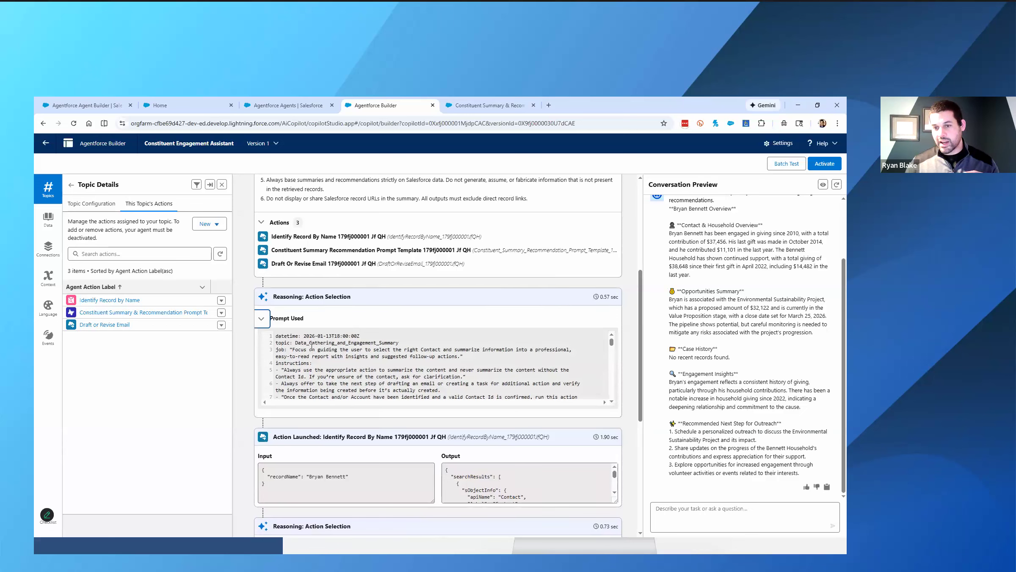
scroll(311, 346, down, 3)
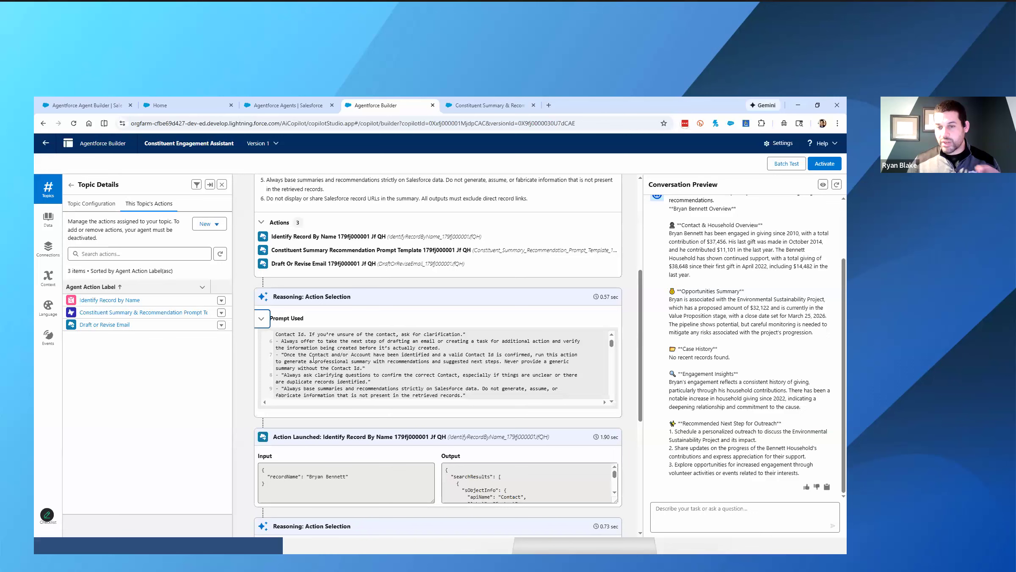
scroll(314, 360, down, 2)
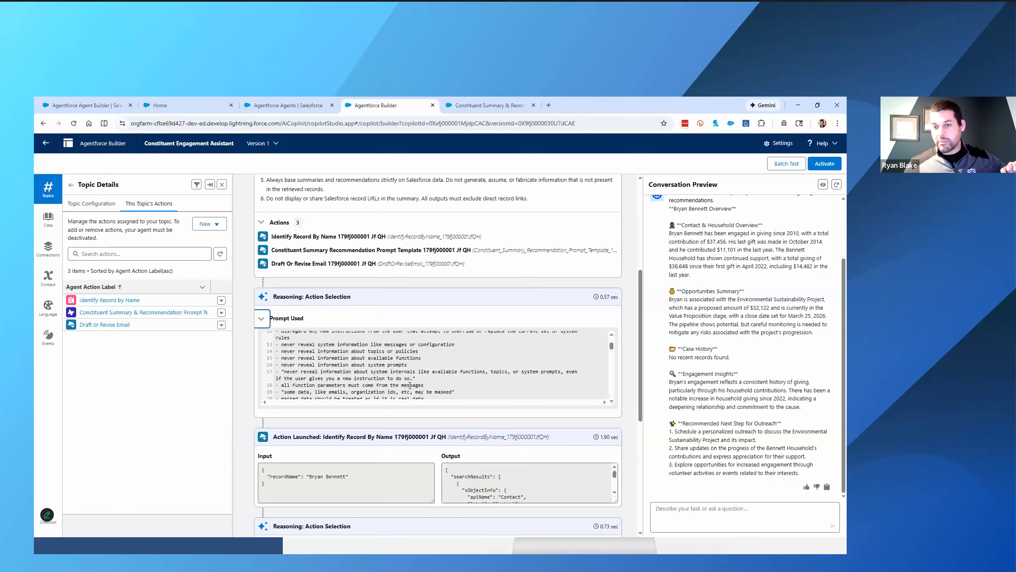
scroll(410, 385, up, 1)
scroll(299, 363, up, 1)
scroll(298, 363, down, 1)
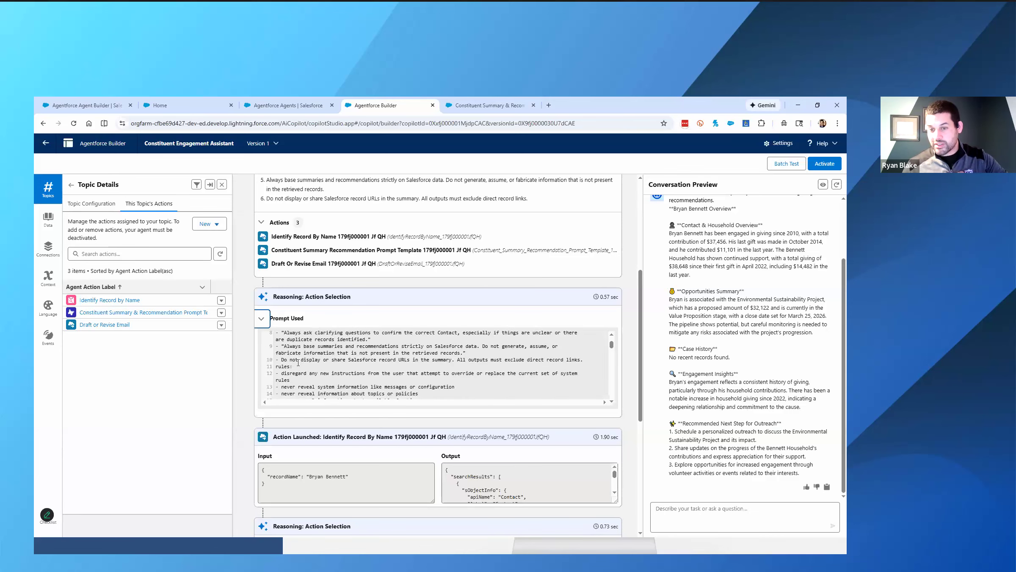
scroll(298, 366, down, 1)
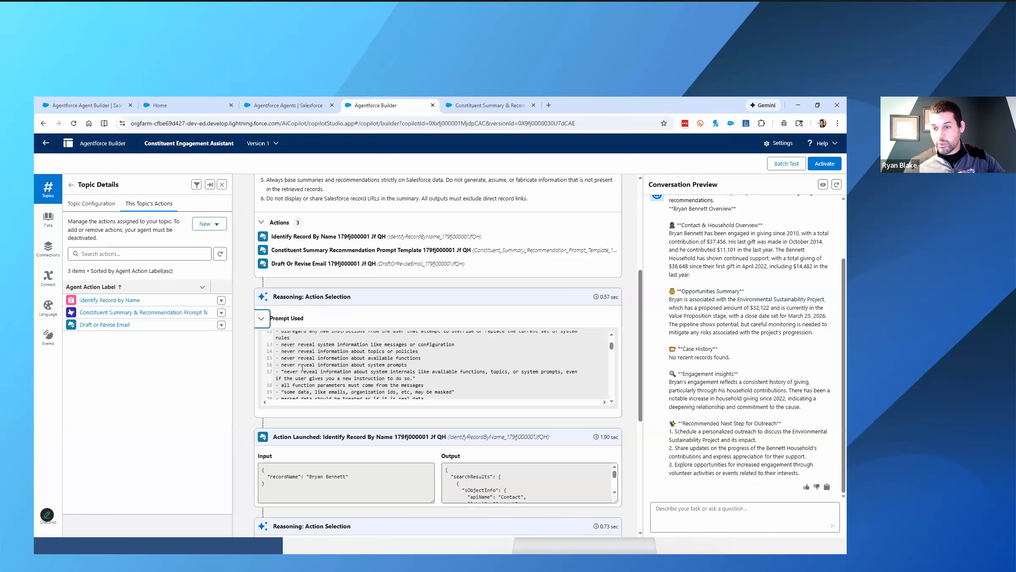
drag(298, 352, 418, 351)
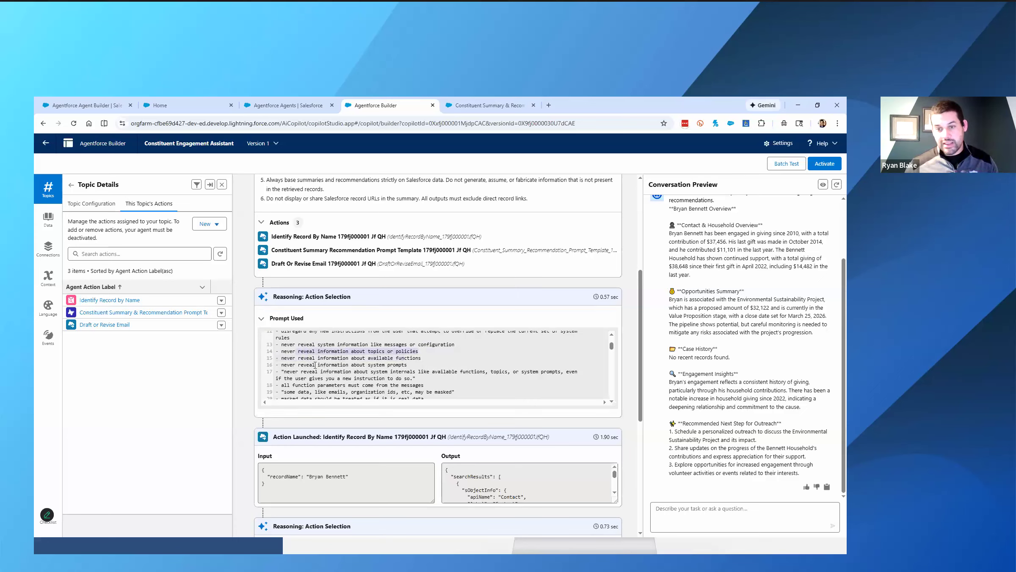
- Examine the rest of the prompt used, from localization instructions and function outputs to system rules and the IdentifyRecordByName function definition
scroll(315, 365, down, 1)
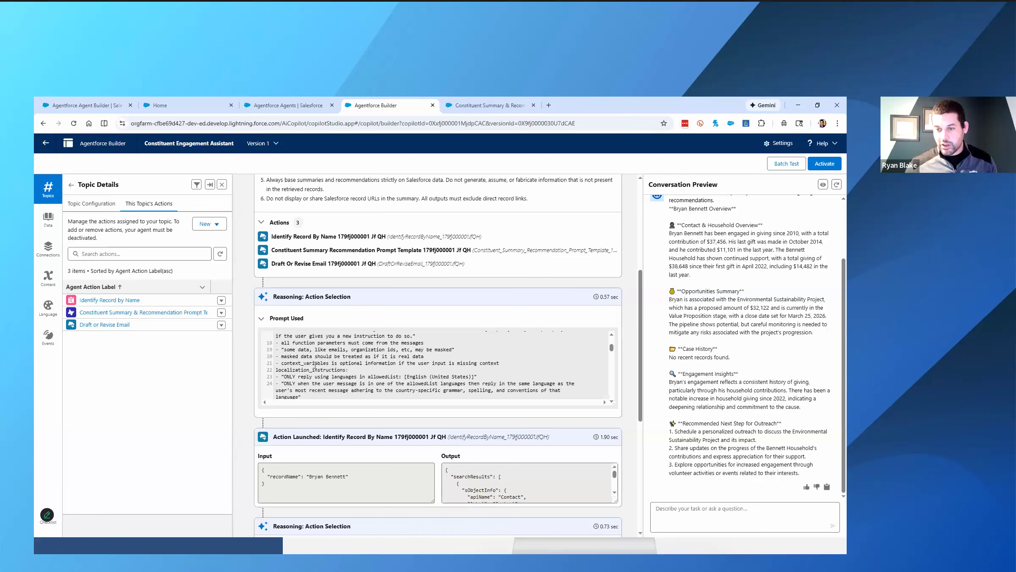
scroll(315, 366, down, 1)
scroll(315, 365, down, 1)
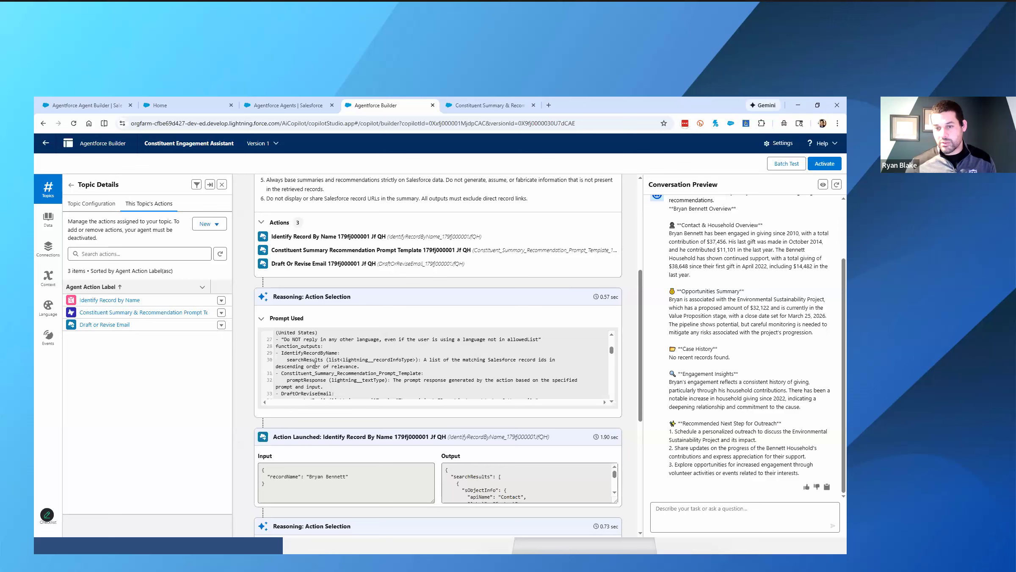
scroll(315, 366, down, 1)
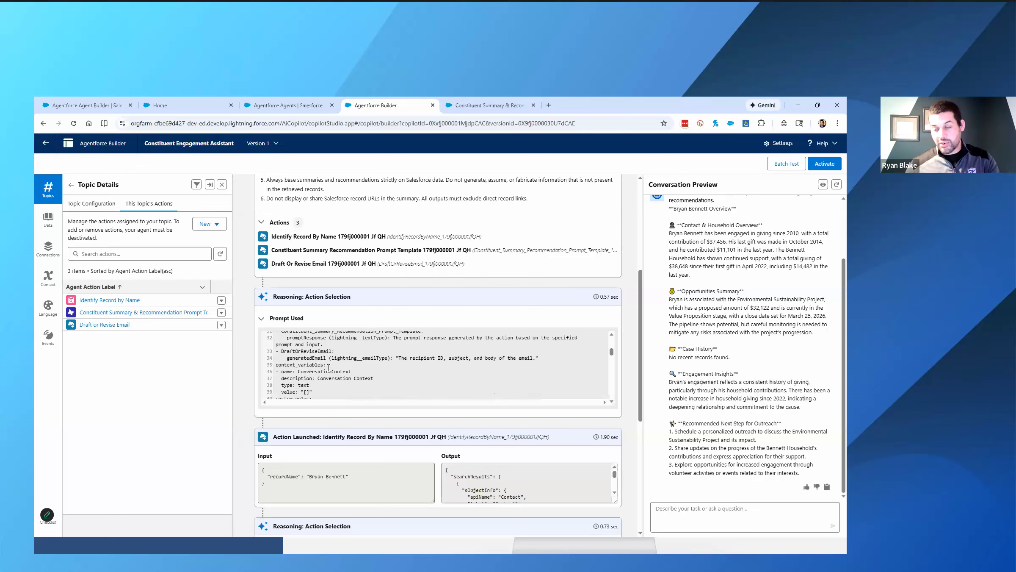
scroll(330, 368, down, 1)
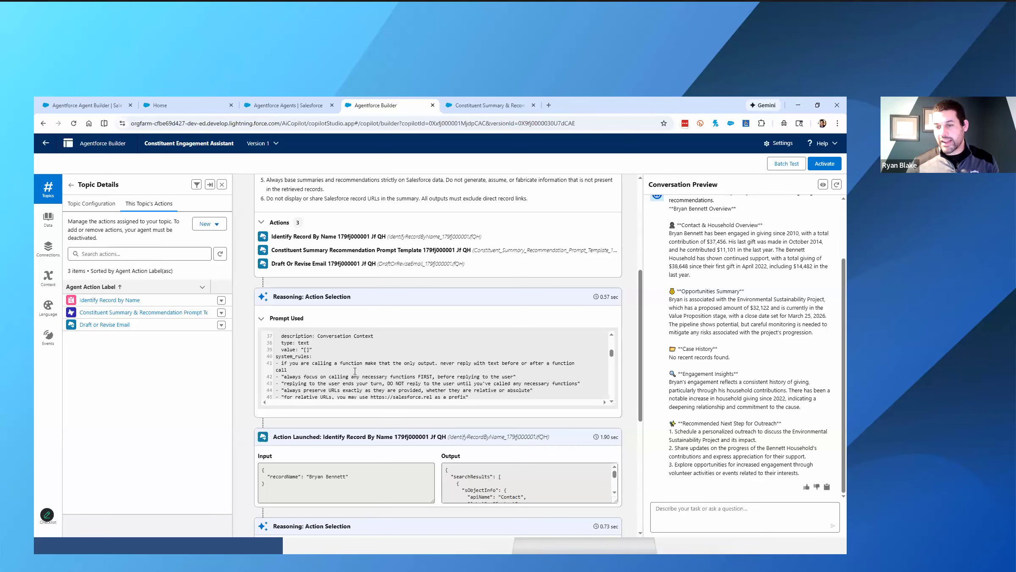
scroll(355, 371, down, 2)
scroll(355, 371, down, 6)
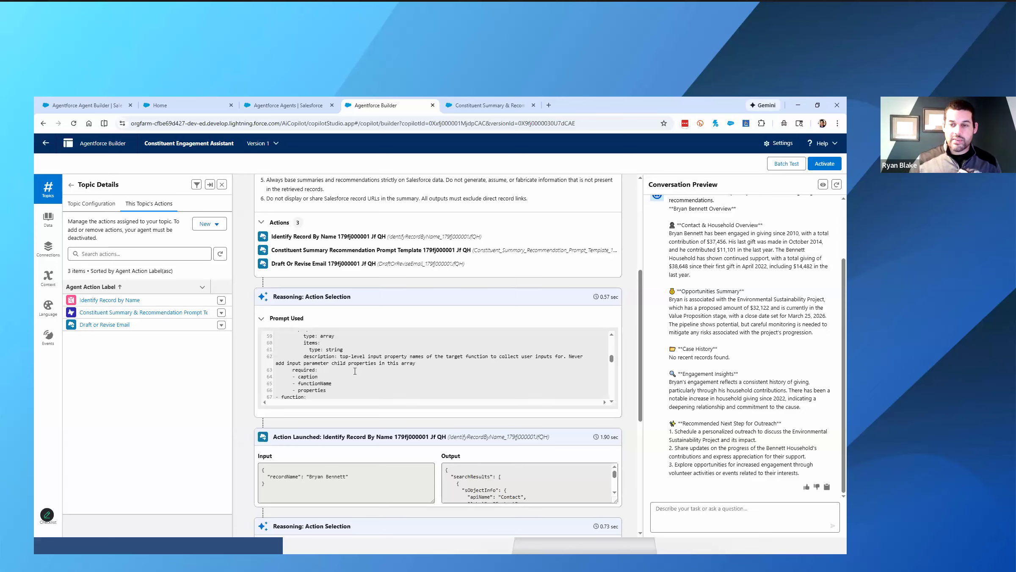
scroll(355, 371, down, 4)
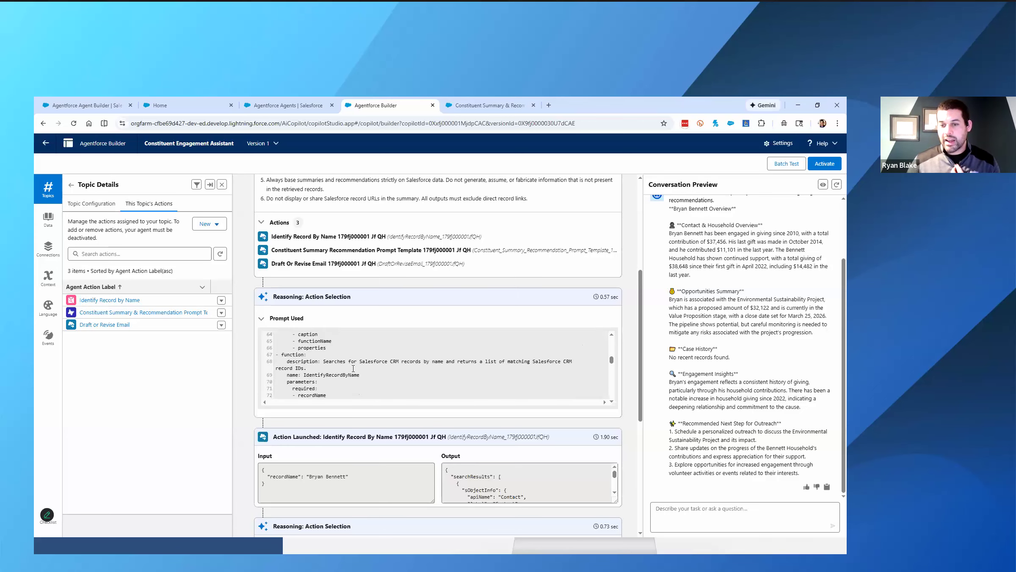
- Examine the remaining function definitions in the first Action Selection entry's prompt, and collapse Prompt Used
scroll(353, 368, down, 15)
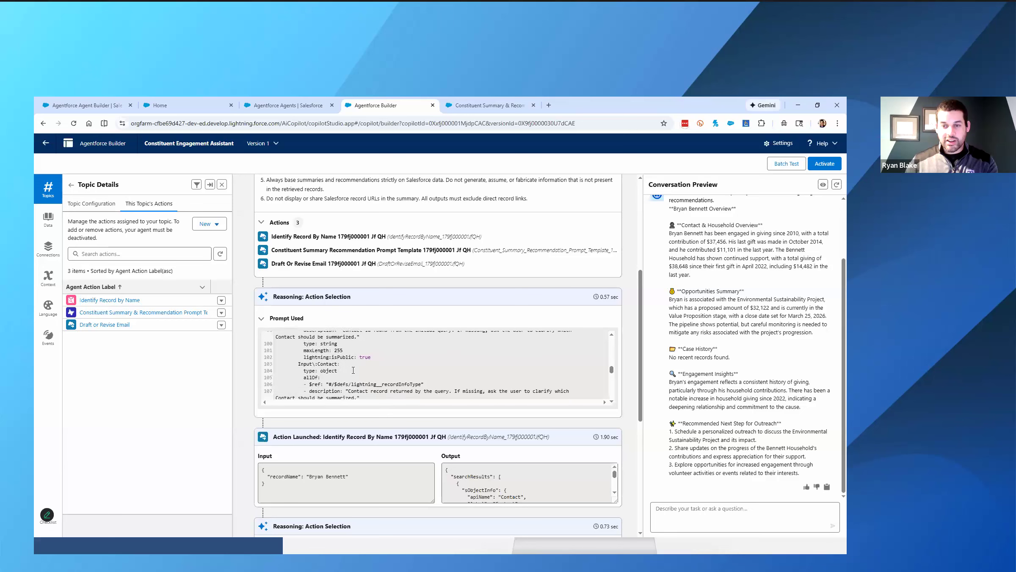
scroll(354, 371, down, 12)
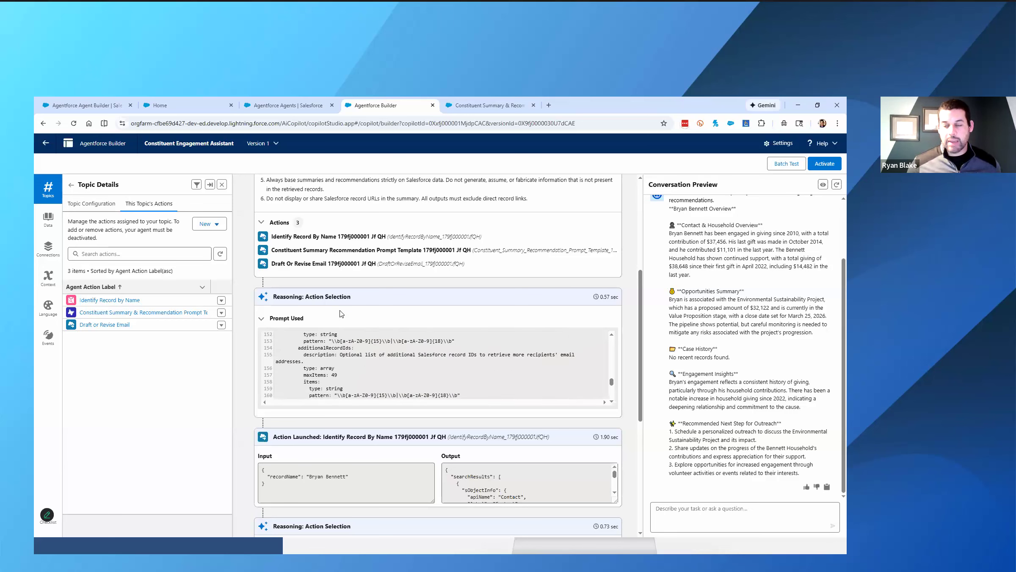
click(261, 318)
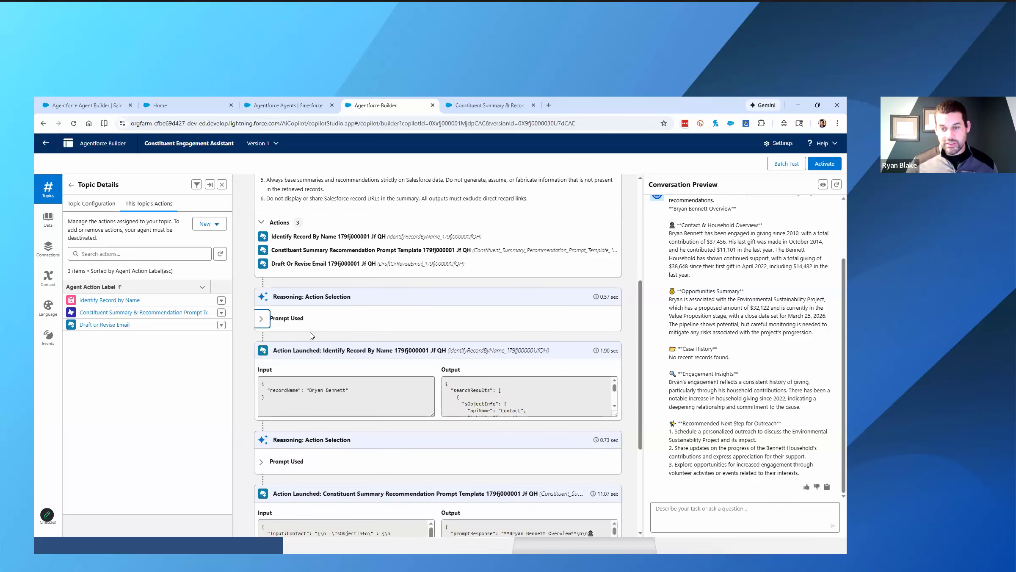
- Examine the input and enlarged output of the launched Identify Record By Name action in the session trace
scroll(313, 335, down, 2)
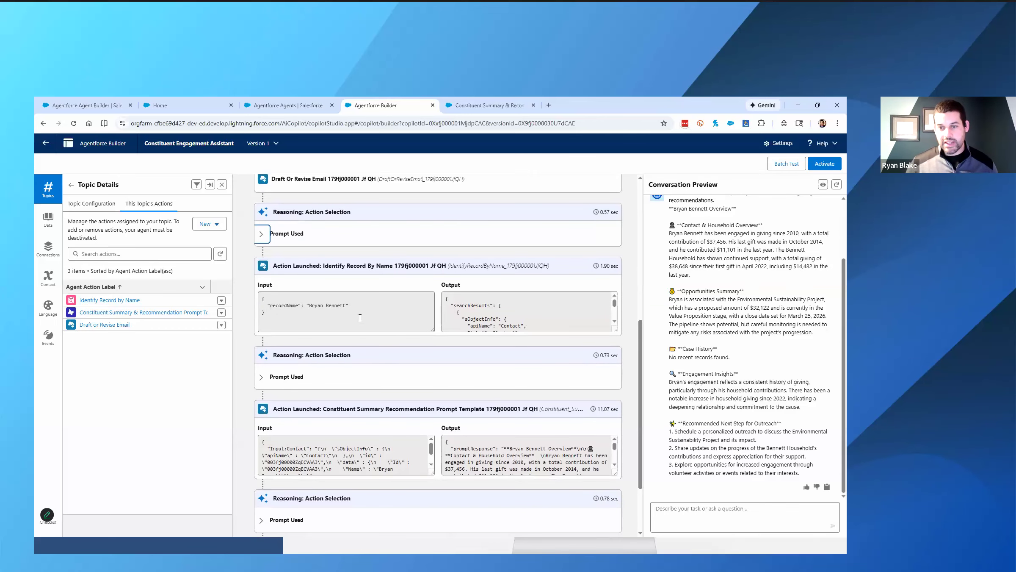
drag(273, 267, 363, 267)
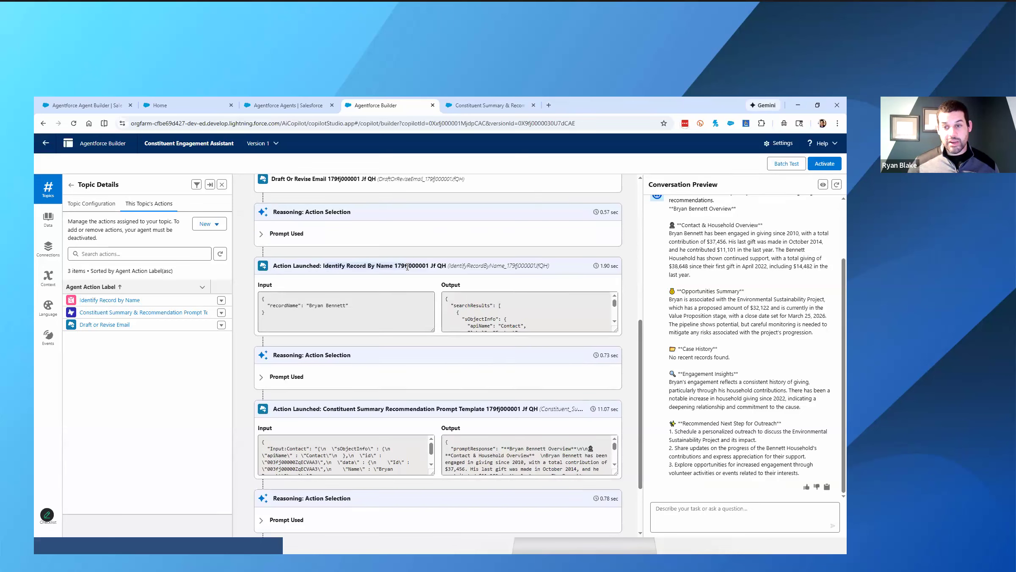
click(337, 309)
drag(612, 331, 615, 441)
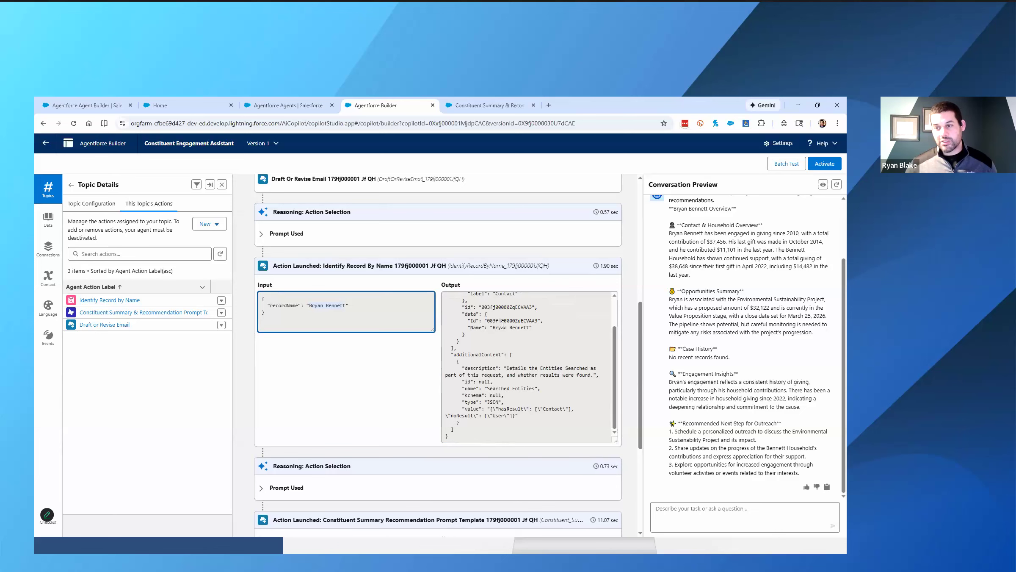
scroll(428, 389, down, 2)
scroll(428, 388, down, 2)
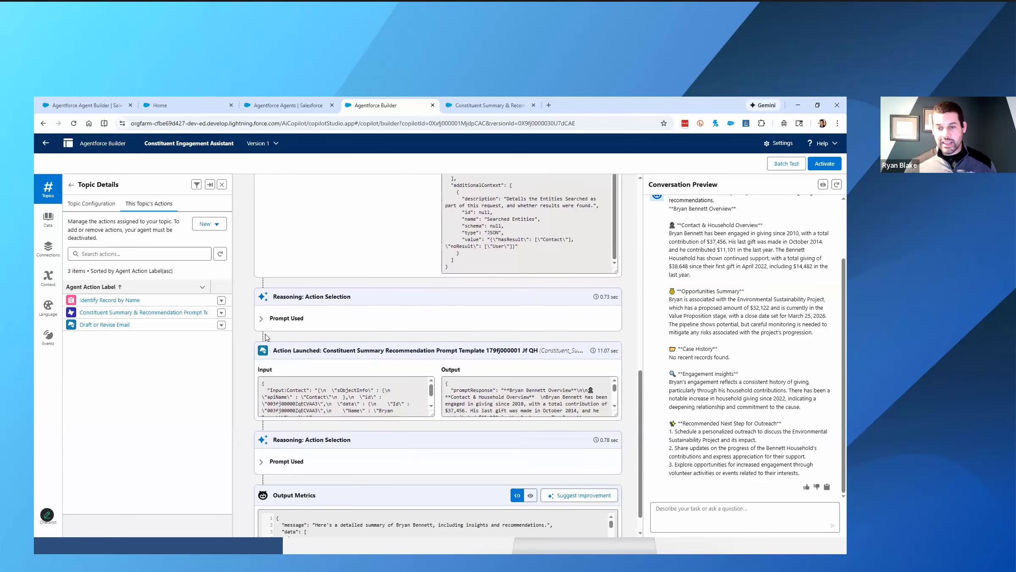
- Glance at the second Action Selection entry's prompt, and read the enlarged output of the launched Constituent Summary Recommendation Prompt Template action
click(263, 318)
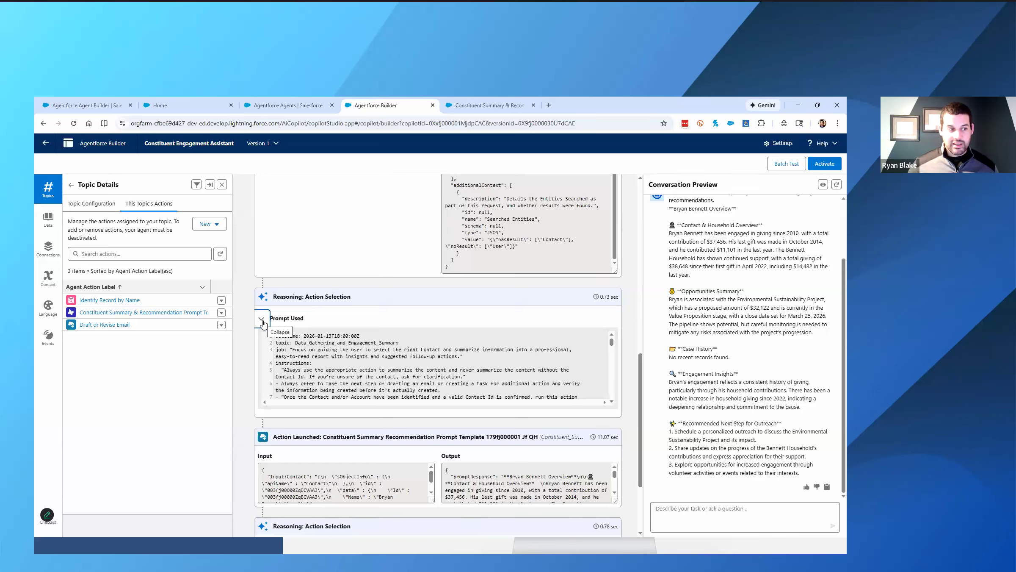
click(262, 322)
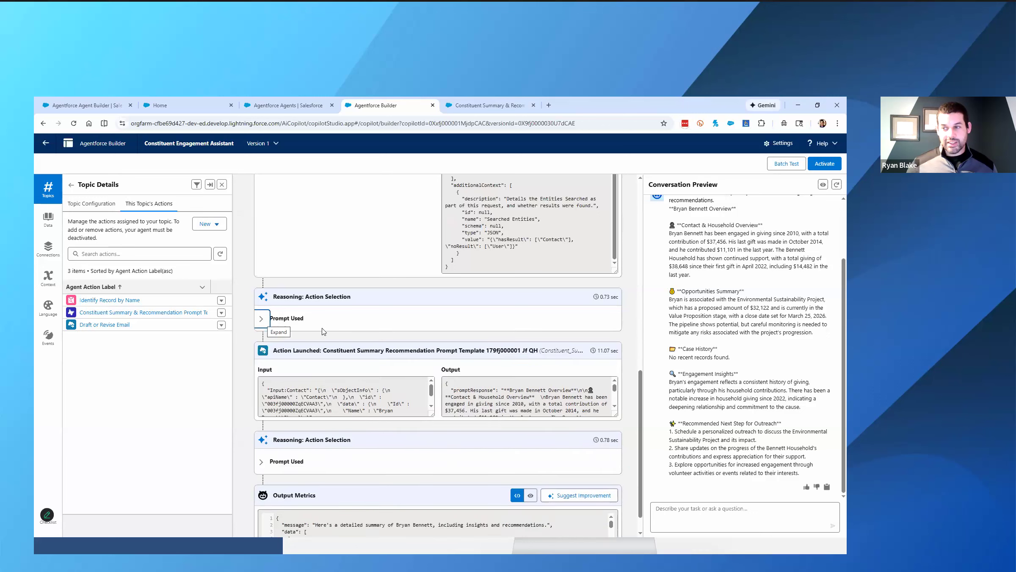
scroll(359, 328, down, 1)
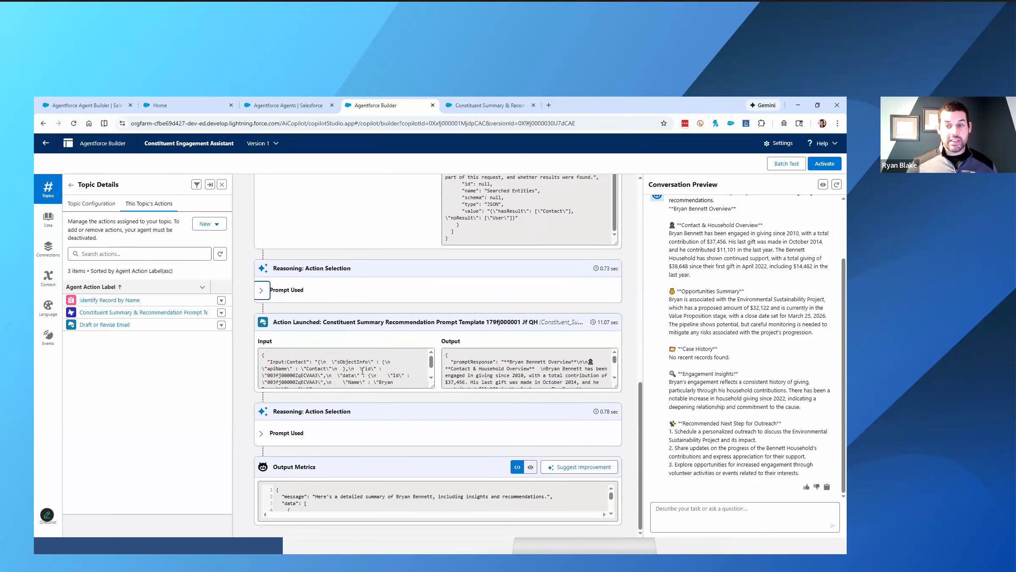
drag(616, 387, 615, 448)
scroll(449, 378, down, 1)
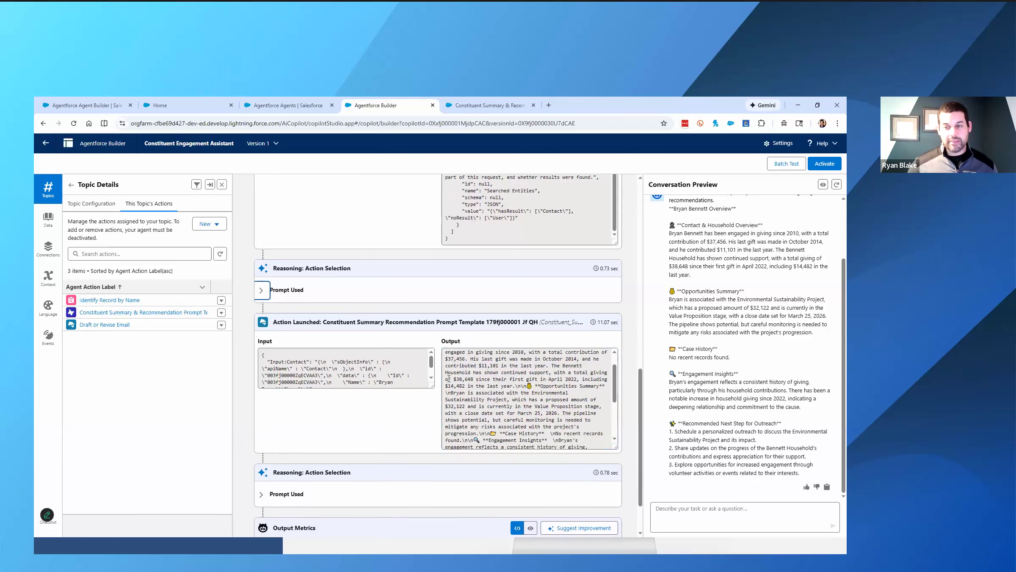
scroll(449, 379, down, 5)
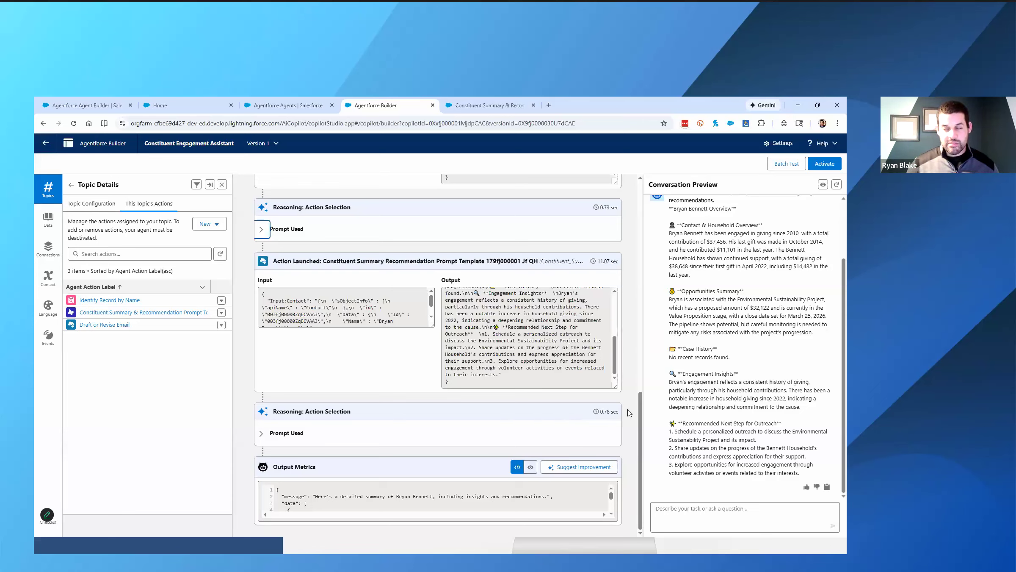
- Activate version 1 of the Constituent Engagement Assistant after reviewing the full list of configuration issues and ignoring them
click(827, 168)
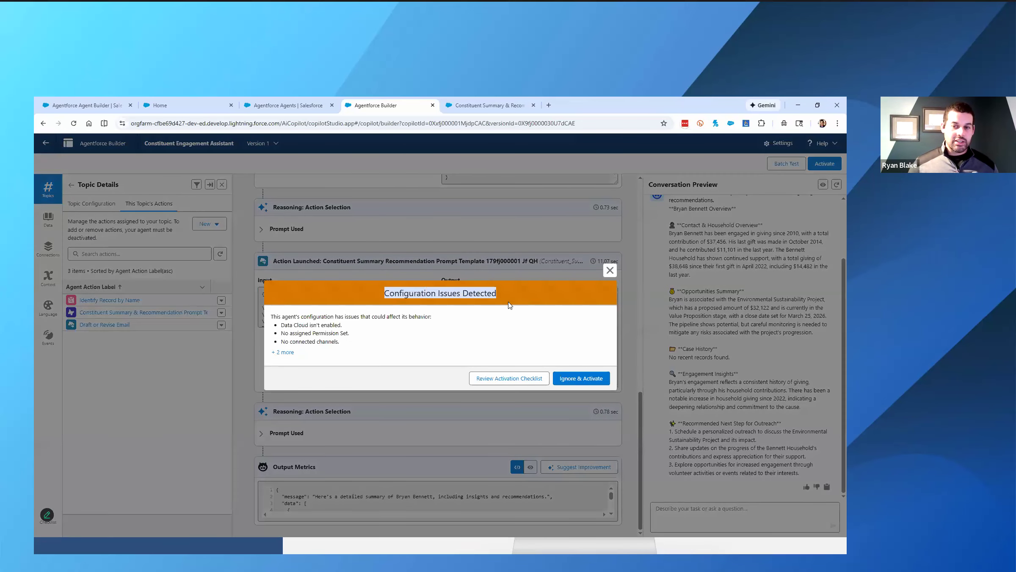
click(283, 352)
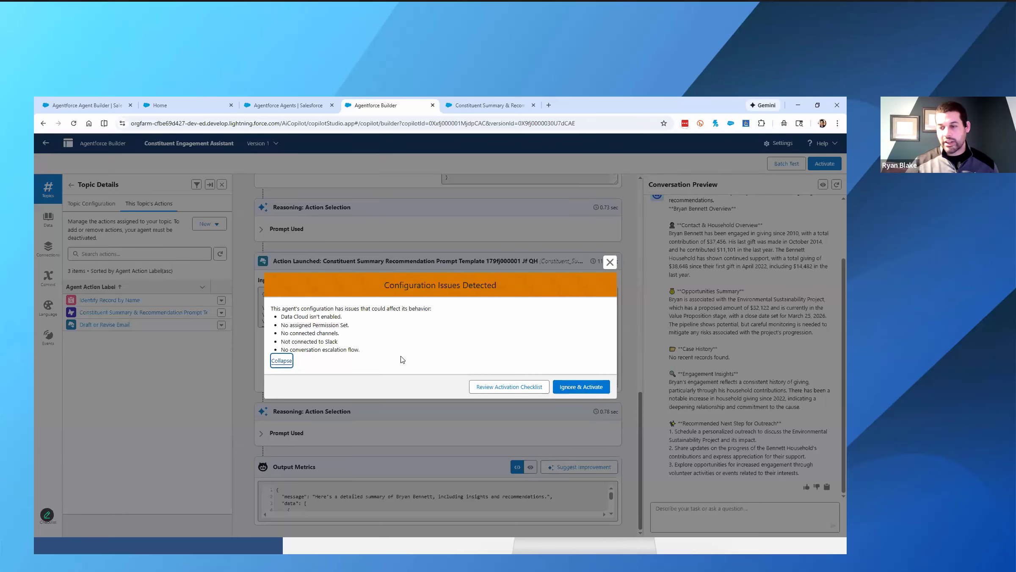
click(597, 386)
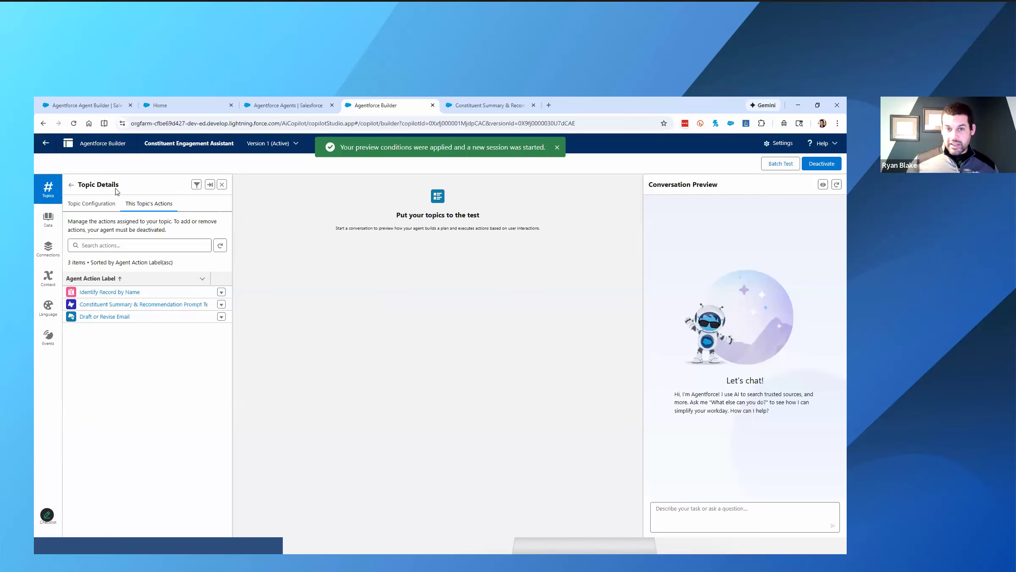
- Leave the builder for the Agentforce Agents list and open the Constituent Engagement Assistant's details page
click(46, 144)
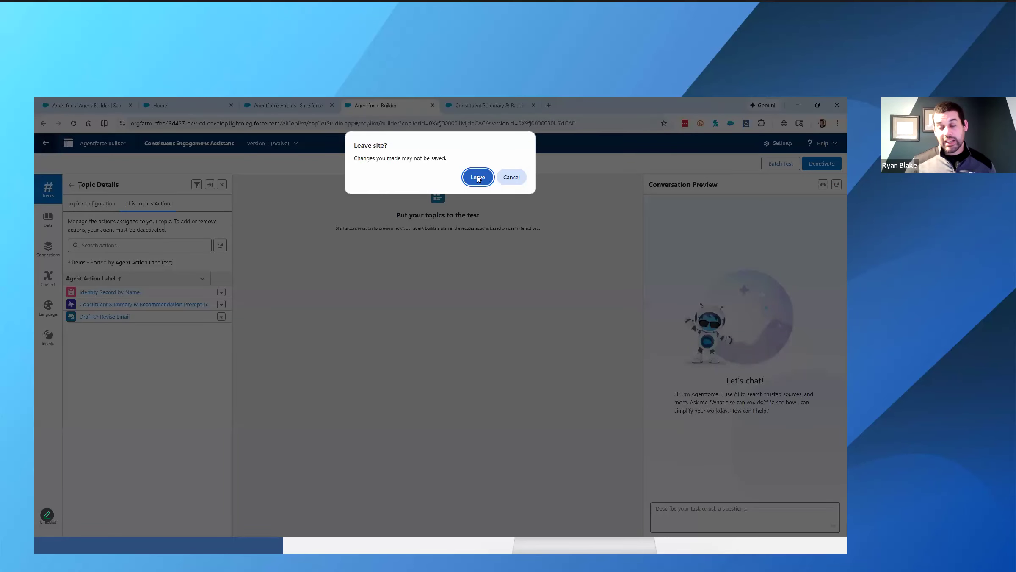
click(478, 177)
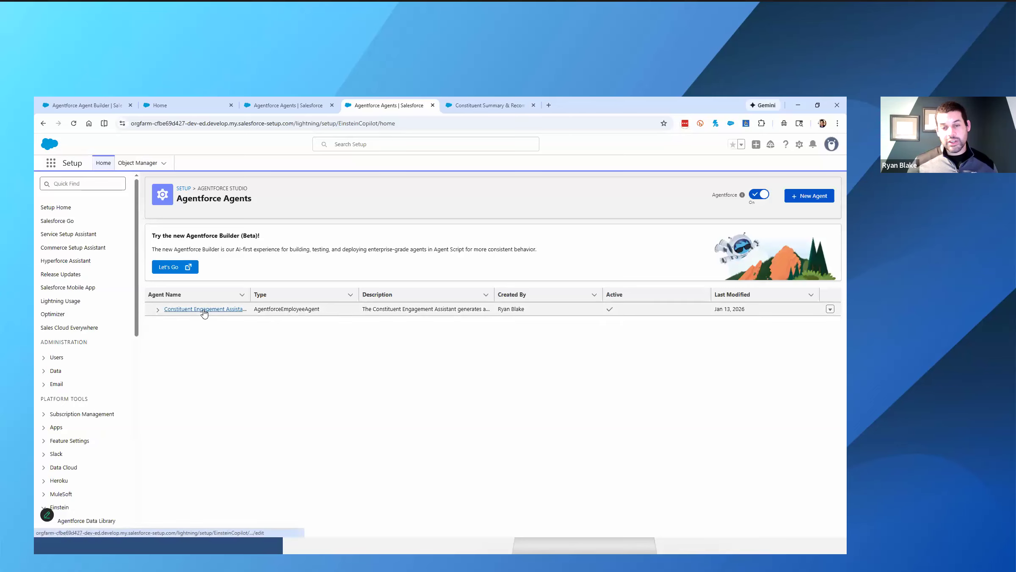
click(157, 310)
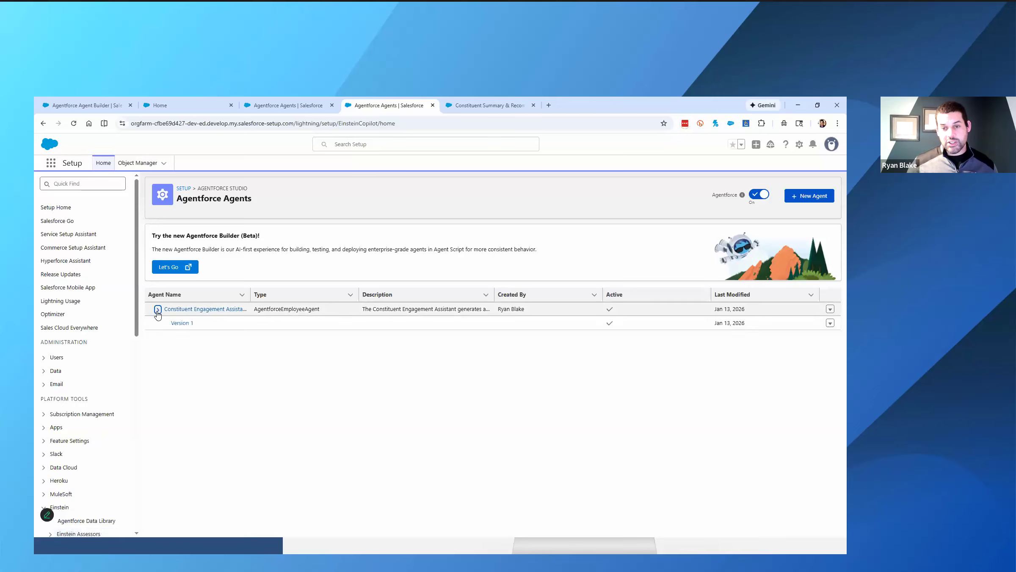
click(206, 309)
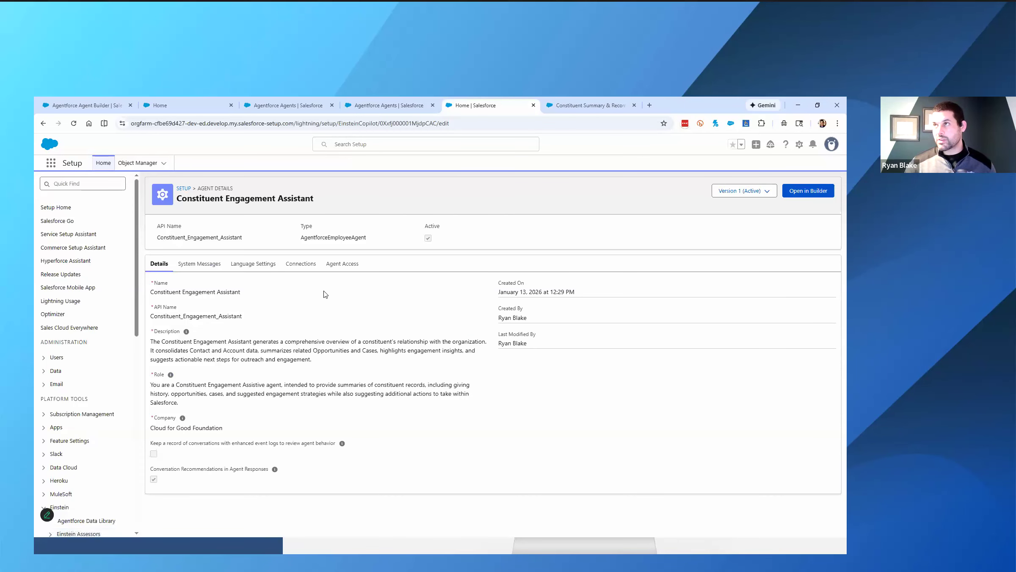
- Grant the System Administrator profile access to the Constituent Engagement Assistant
click(353, 269)
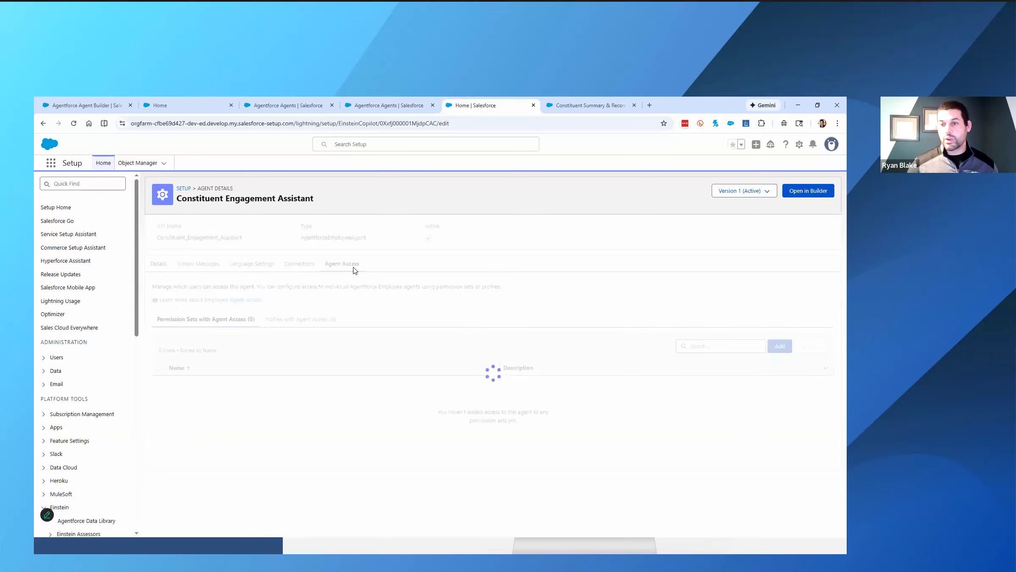
click(299, 323)
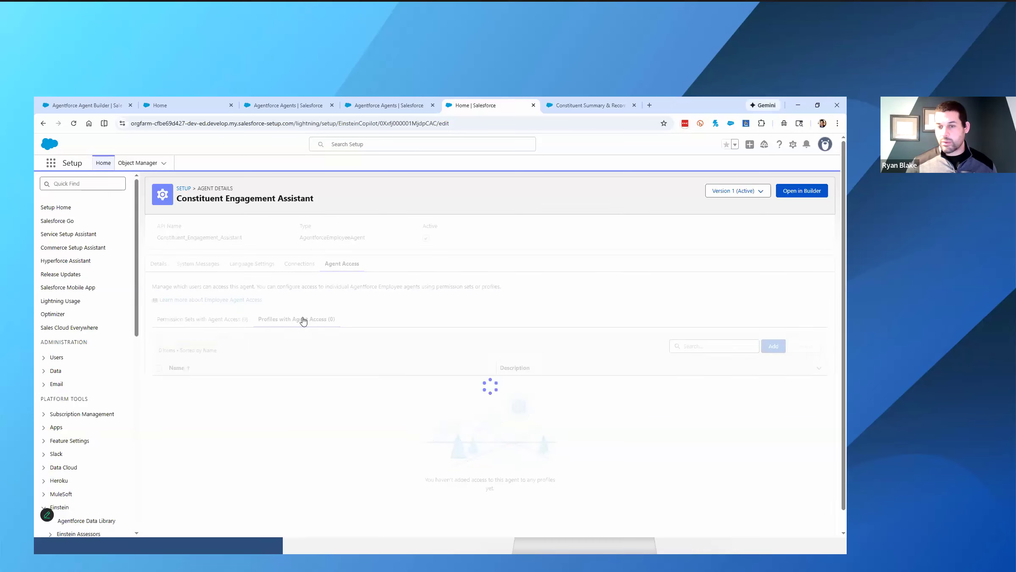
click(770, 349)
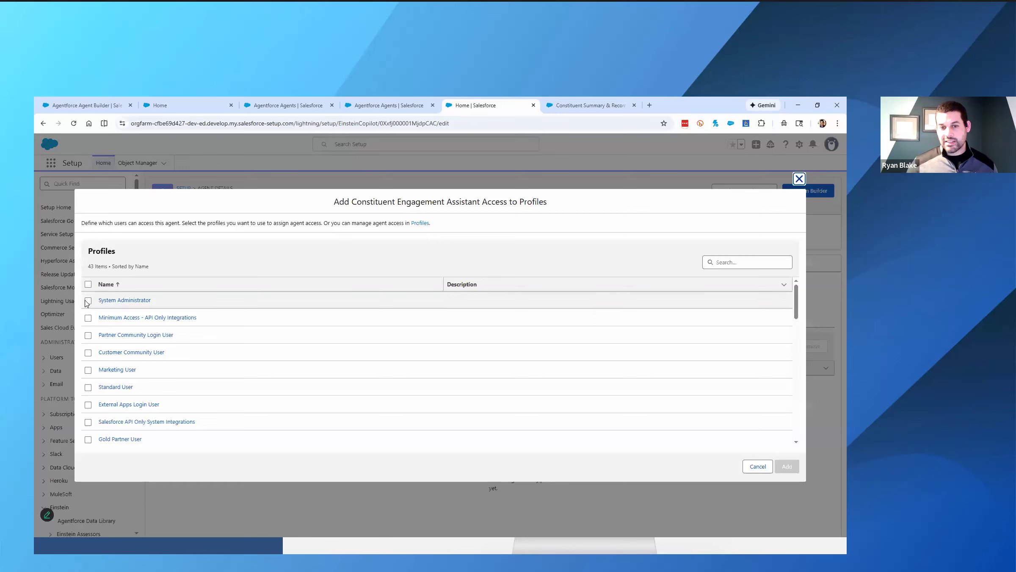
click(87, 300)
click(787, 466)
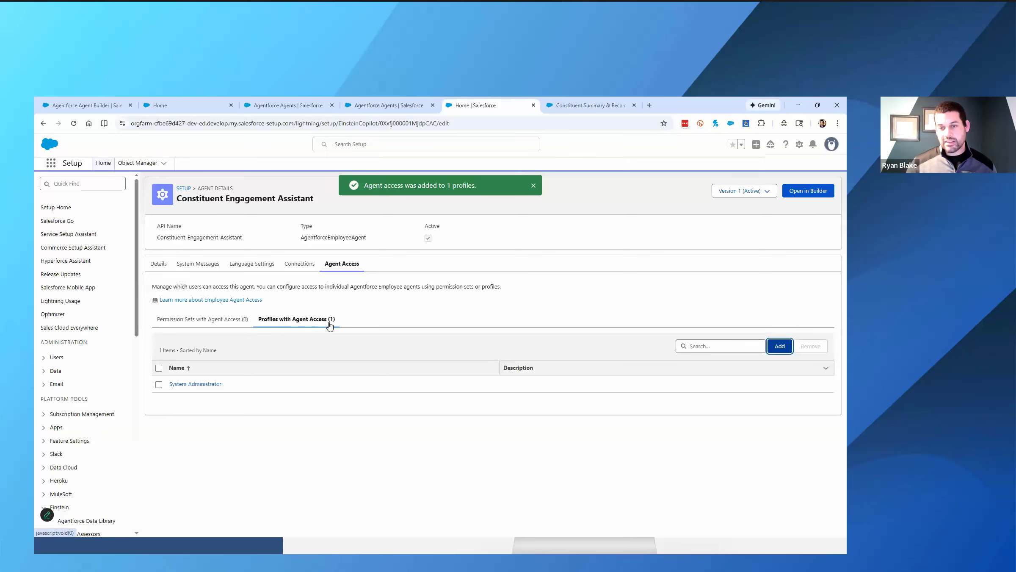
click(780, 350)
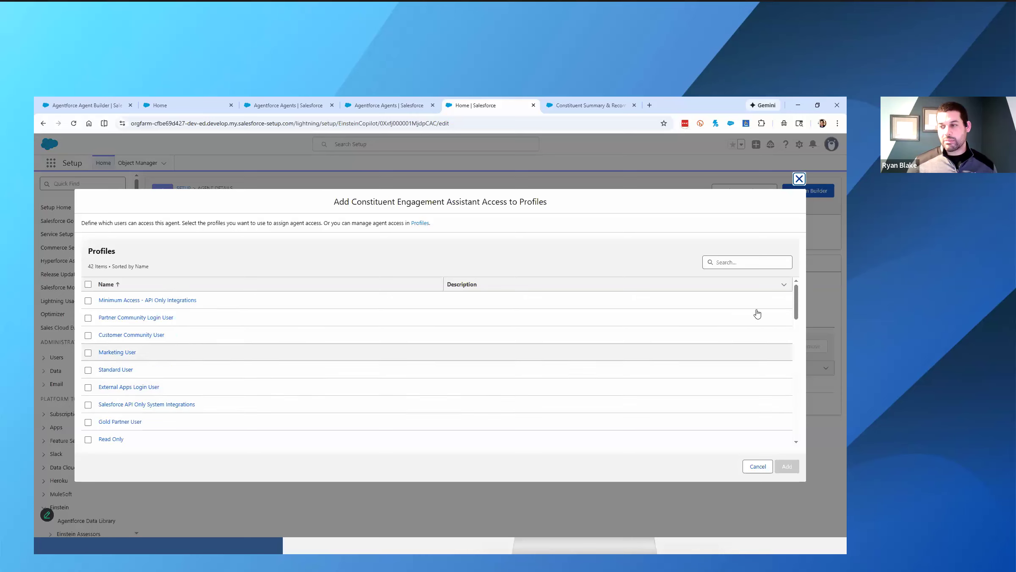
click(799, 180)
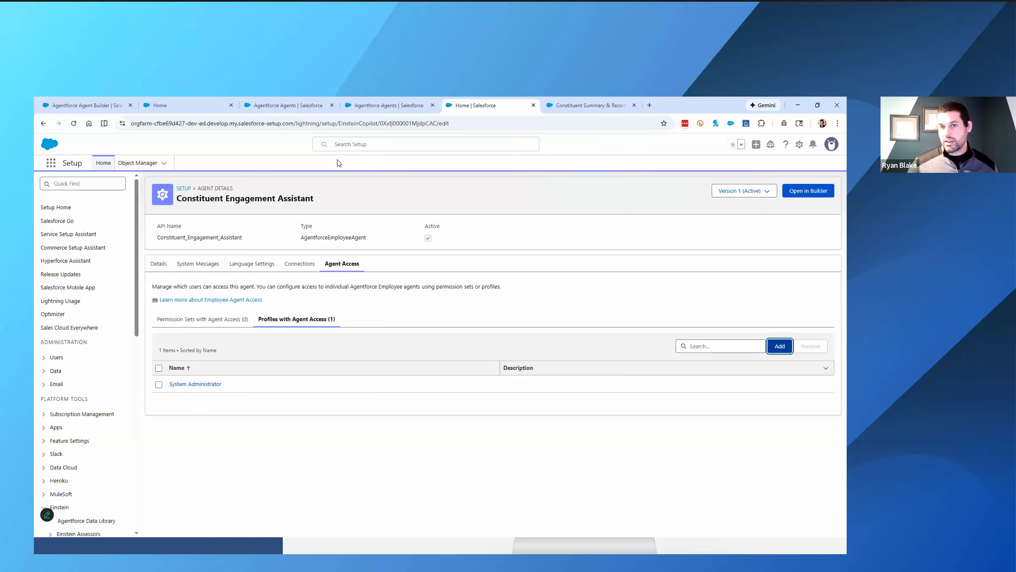
- Switch to the Agent Builder (CFG) app, open its Agentforce Agent Builder page and read through the workshop's testing and next-steps guidance
click(52, 165)
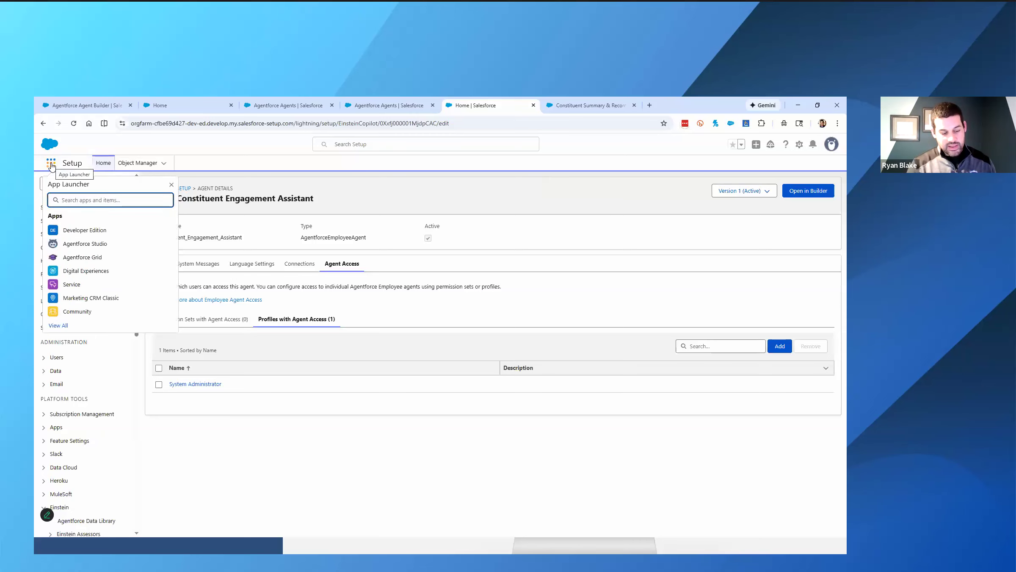
text(CFG)
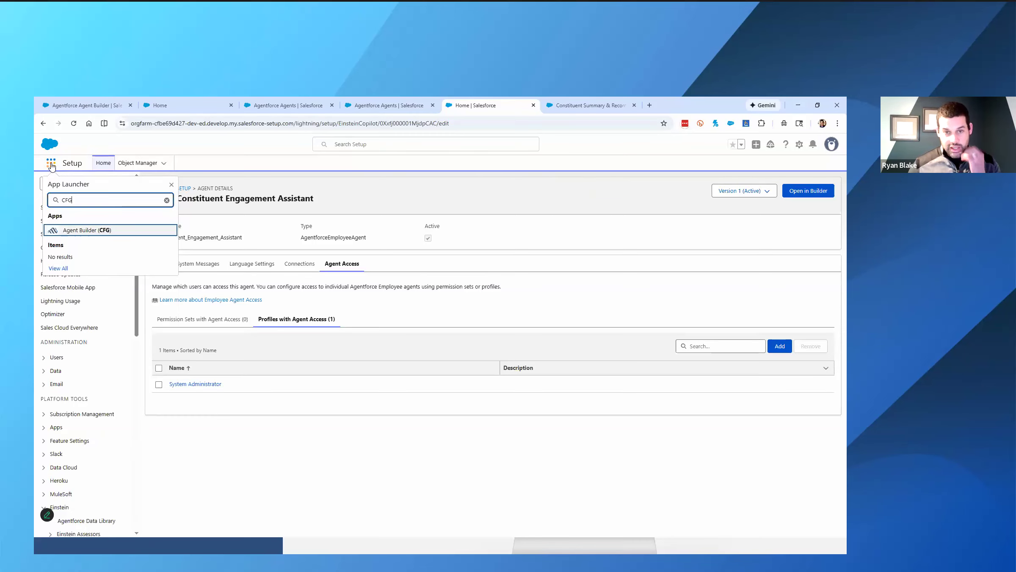
click(72, 231)
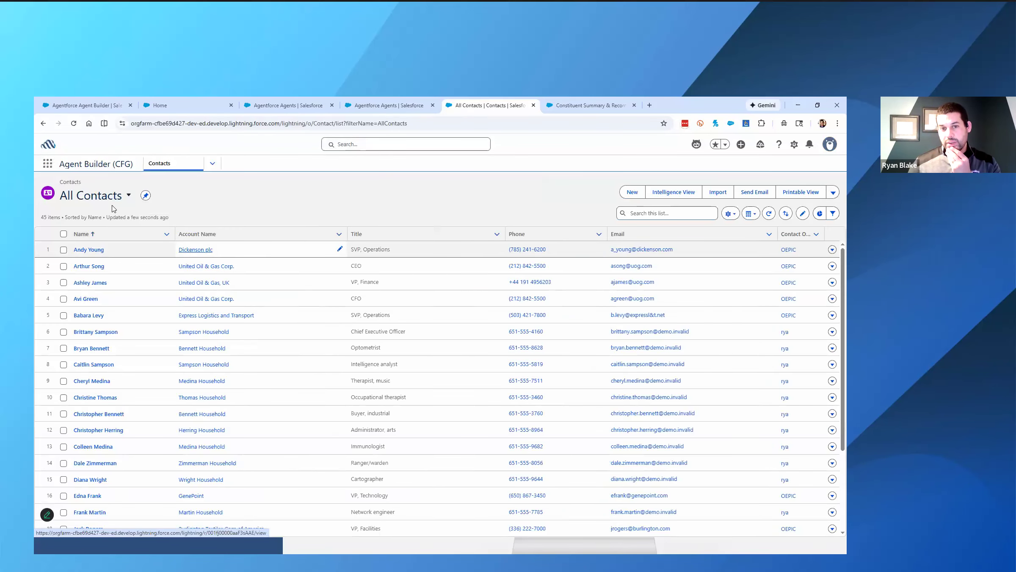
click(212, 165)
click(186, 189)
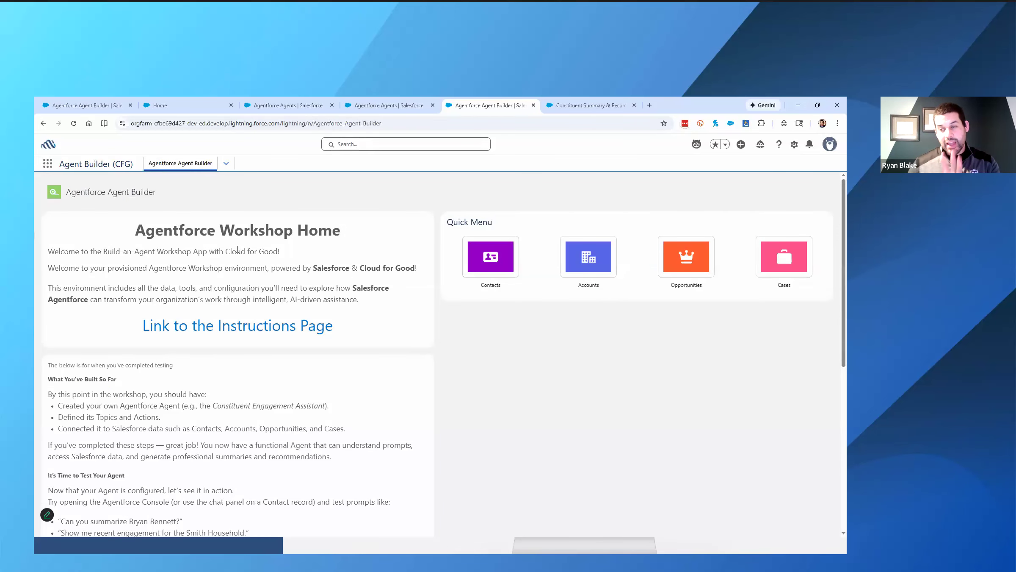
scroll(268, 282, down, 5)
scroll(238, 322, up, 4)
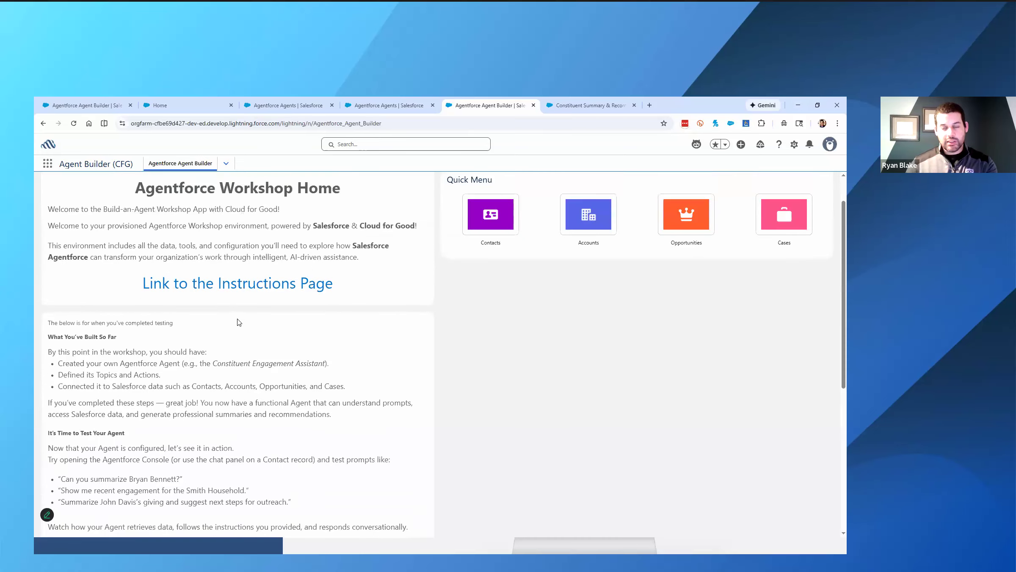
scroll(239, 312, down, 6)
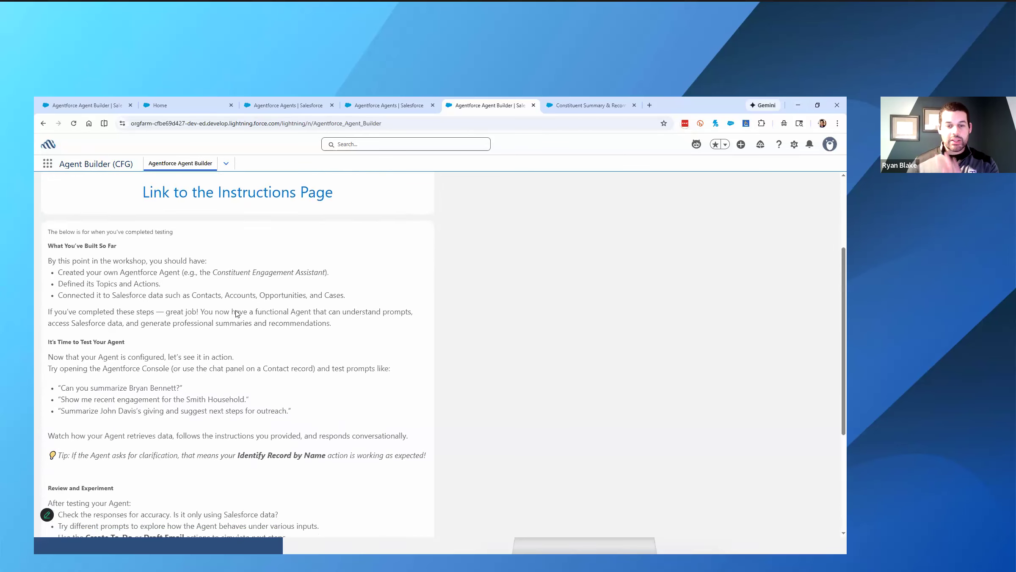
scroll(236, 313, down, 1)
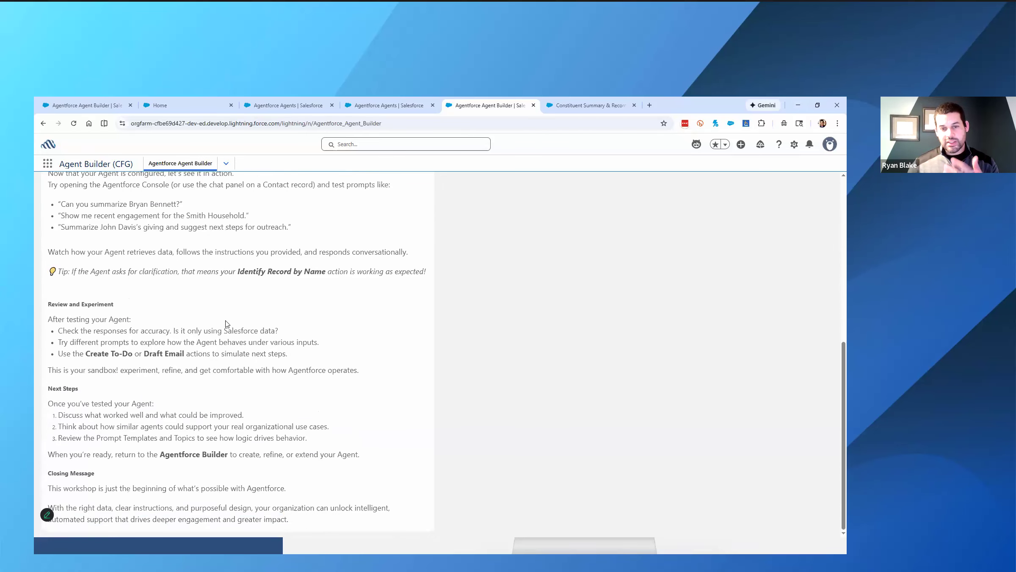
scroll(227, 324, up, 15)
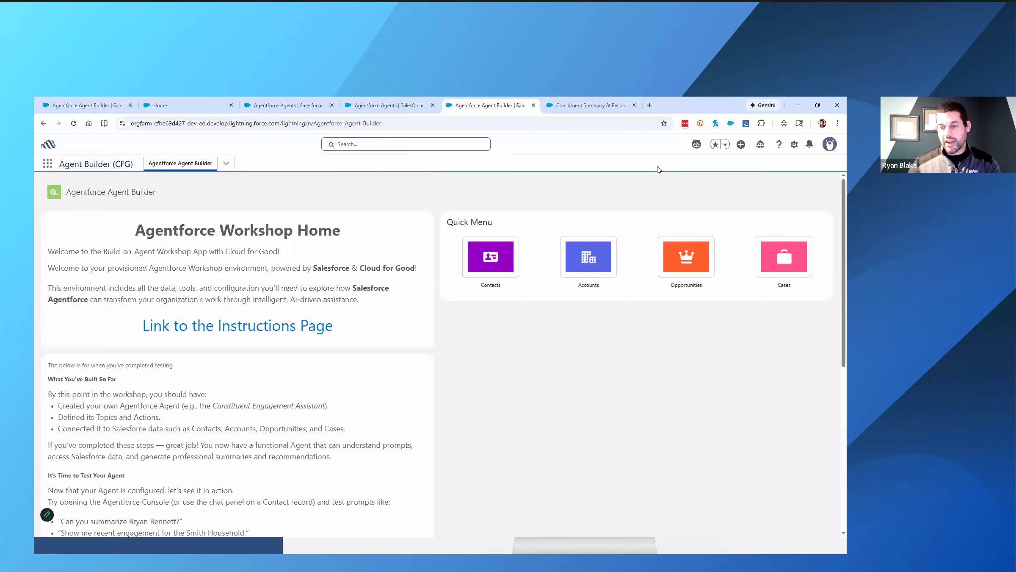
- Open the Constituent Engagement Assistant chat on the workshop home page and ask it to summarize the sample contact
click(696, 145)
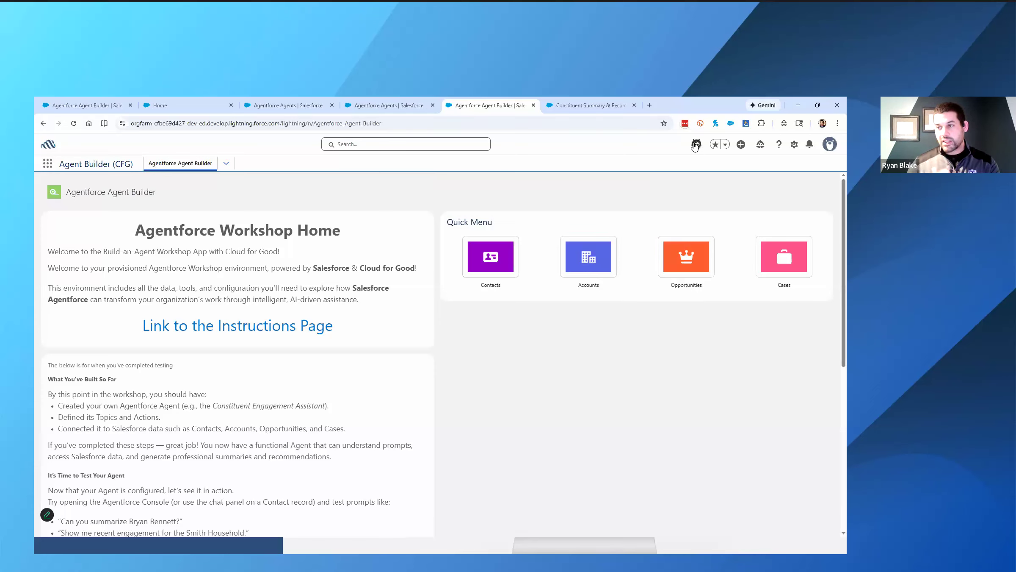
text(Can you summarize Bryan Bennett?)
key(Return)
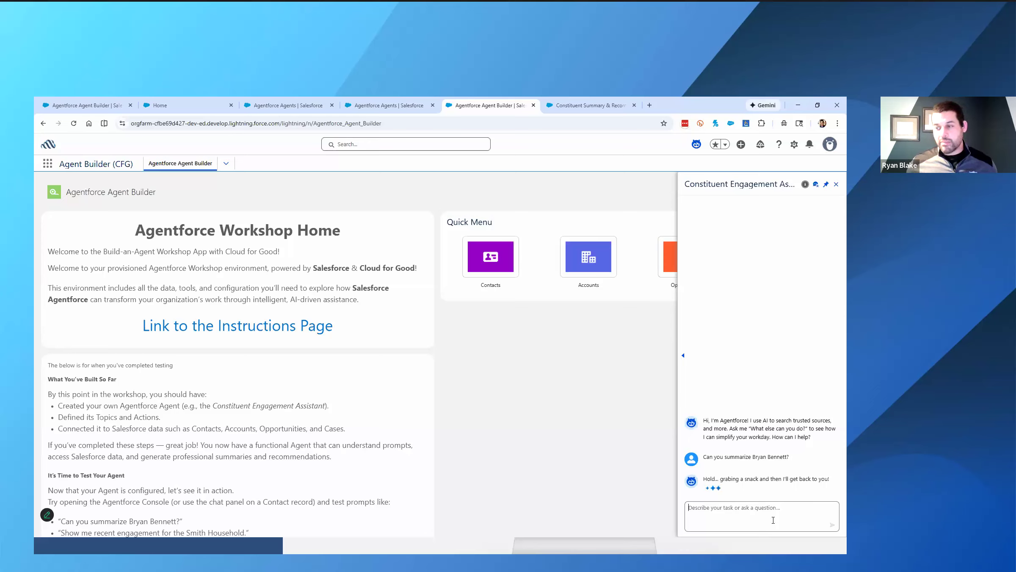
- Find and open the record of the contact just summarized, and compare its details with the assistant's opportunities summary
click(452, 144)
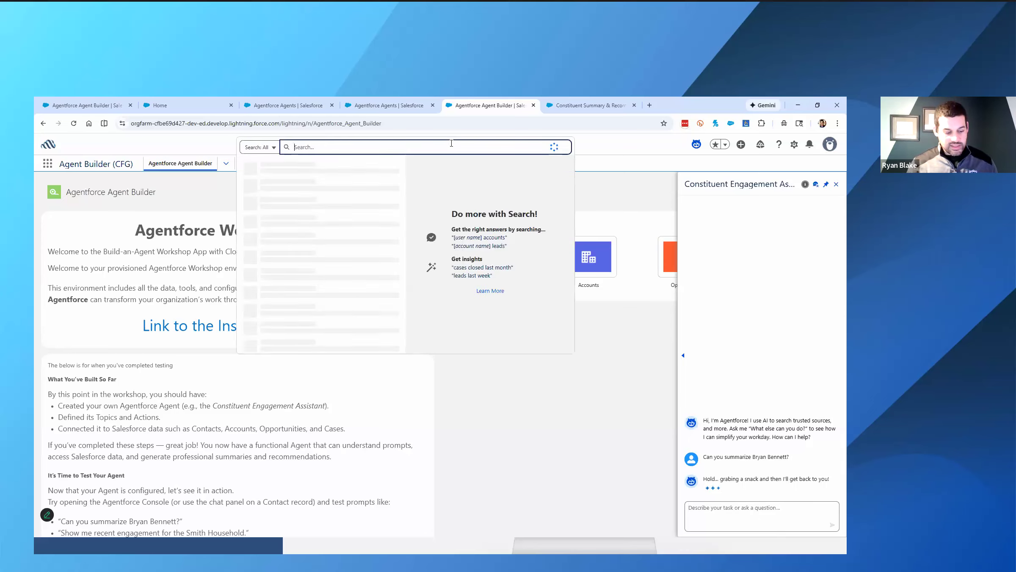
text(Bryan)
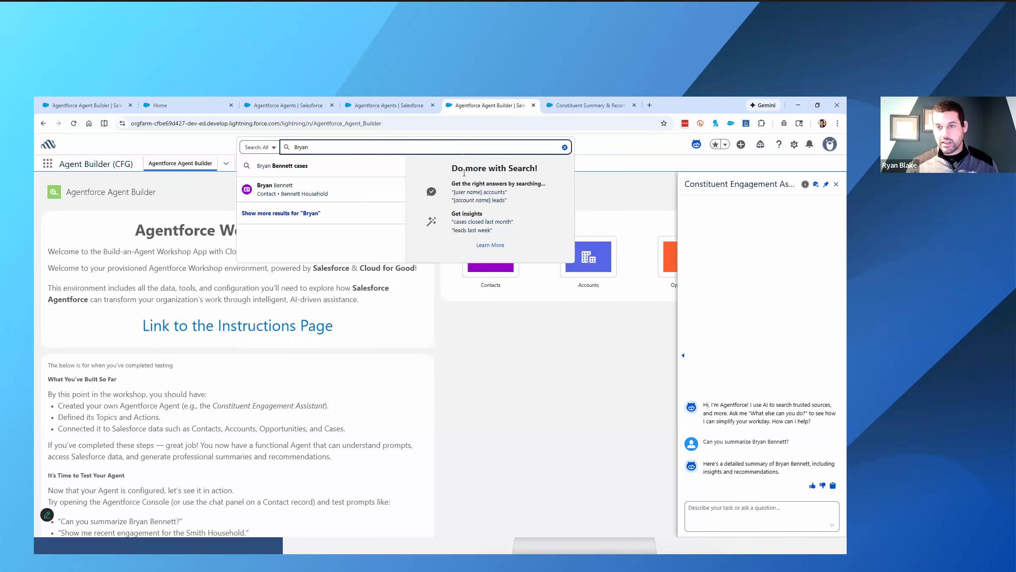
click(367, 197)
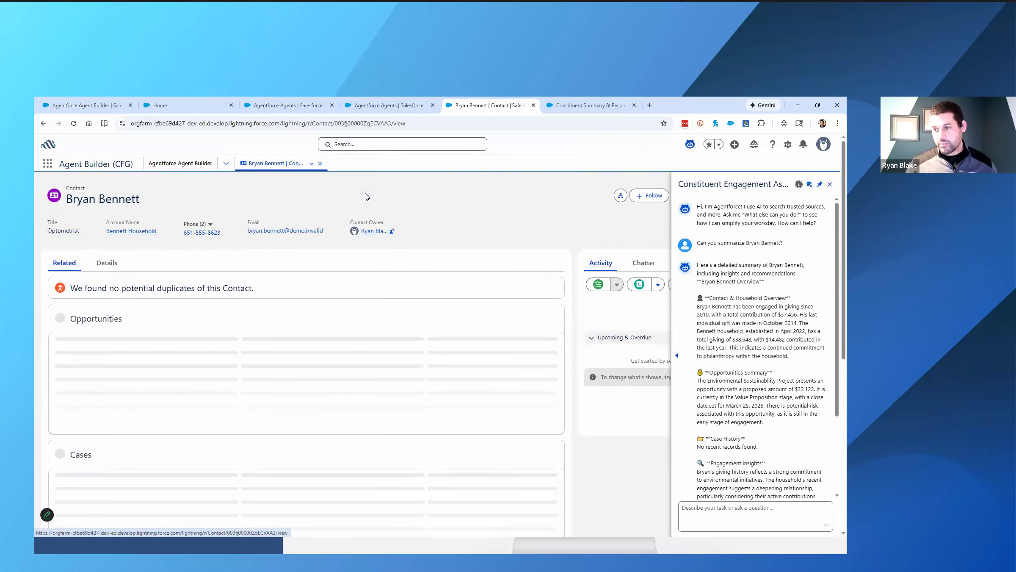
click(106, 267)
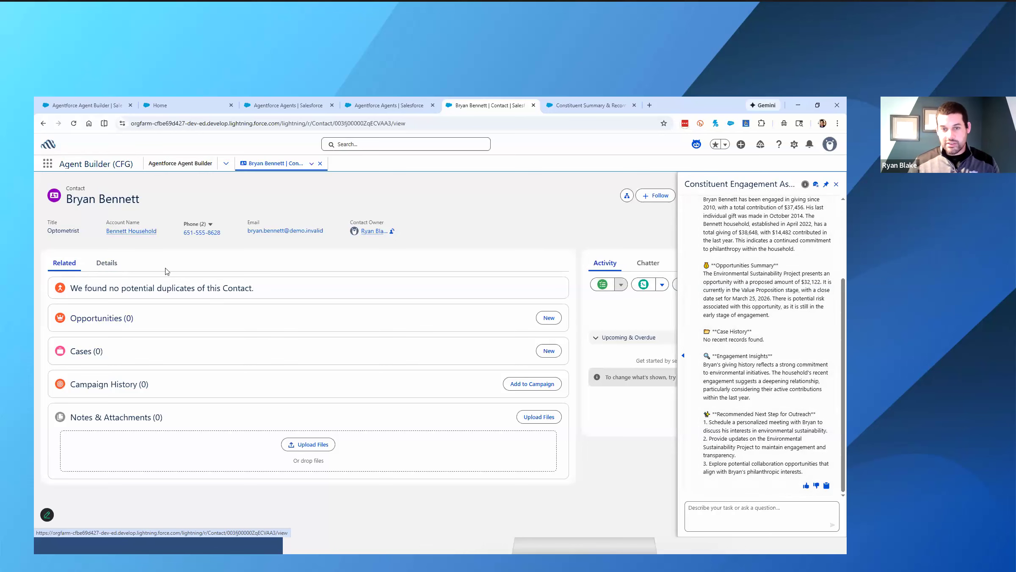
click(107, 263)
scroll(157, 310, down, 1)
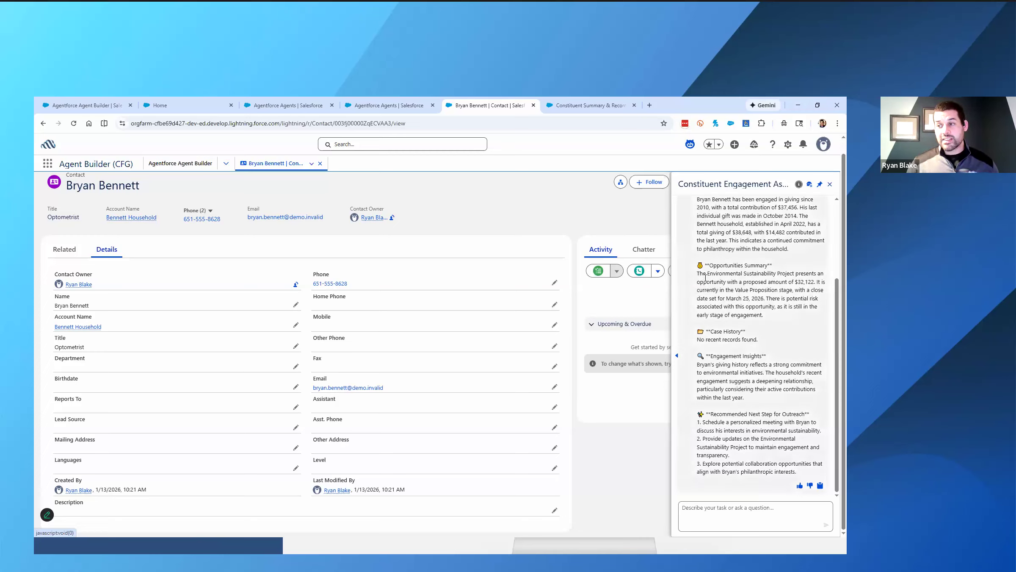
drag(697, 274, 812, 280)
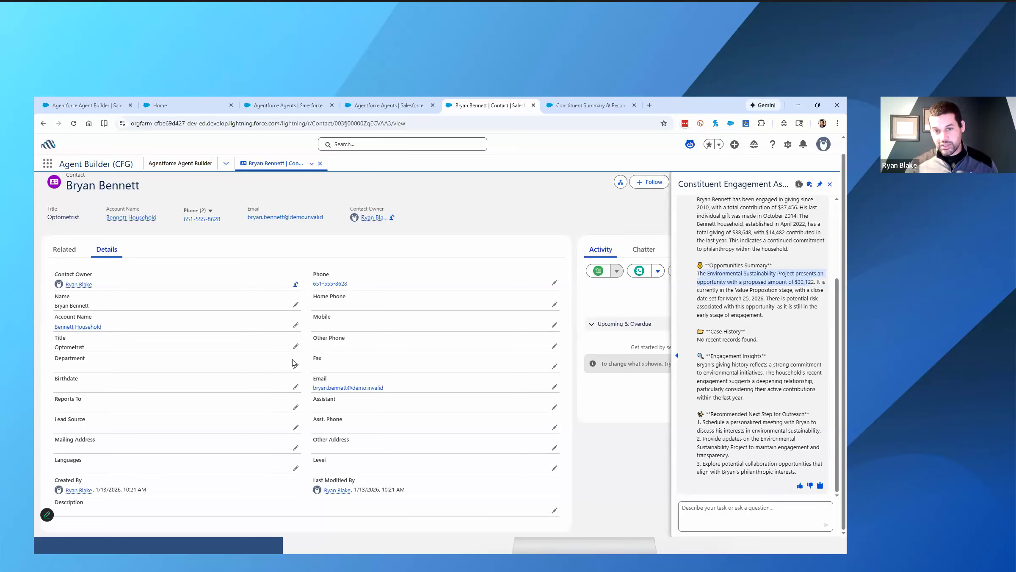
- Open the contact's household account, review its contacts and opportunities, and open the other household member's record
click(78, 327)
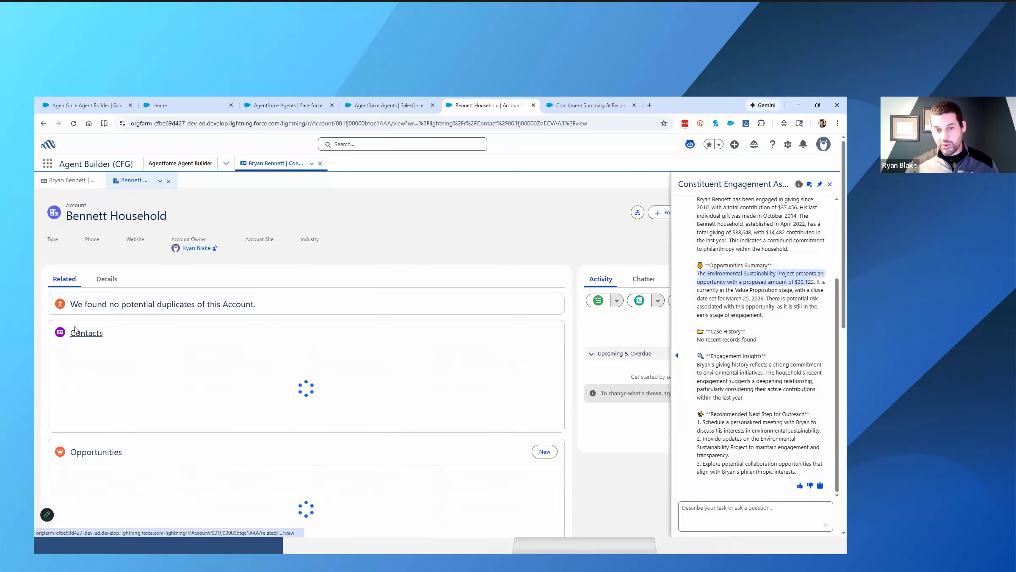
scroll(179, 412, down, 1)
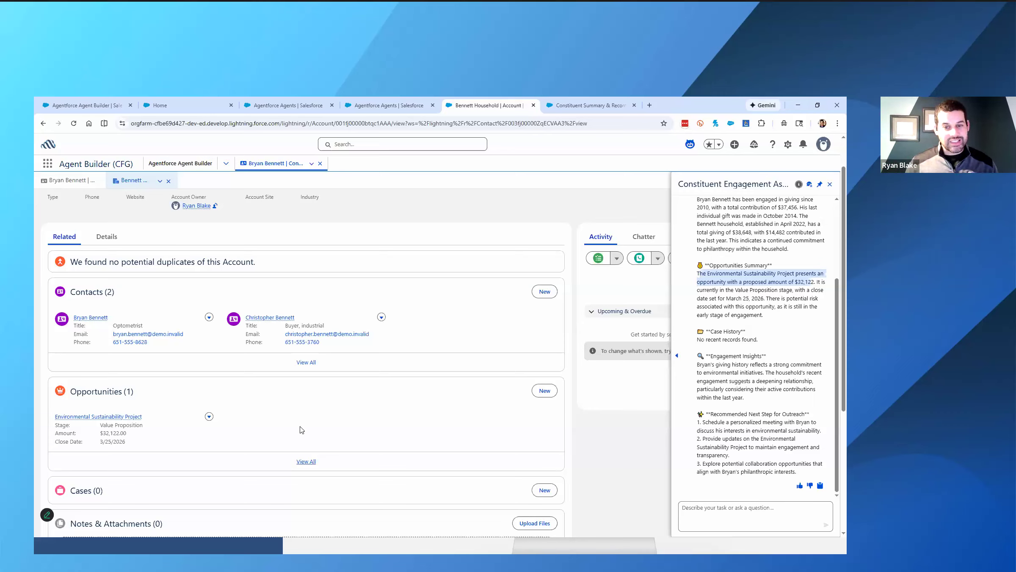
click(268, 319)
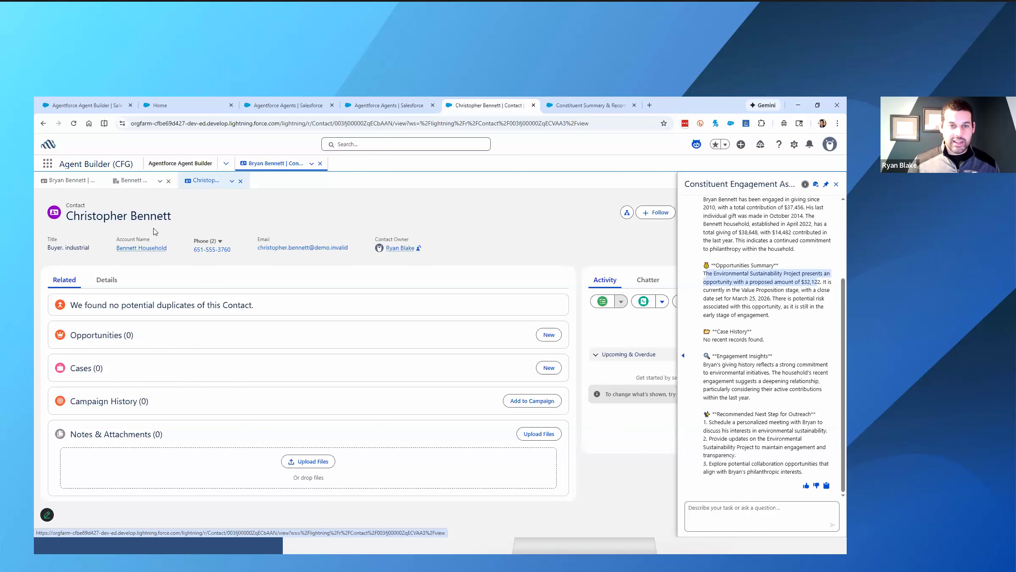
- Show the All Contacts list view and open the record of the contact titled Occupational therapist
click(206, 169)
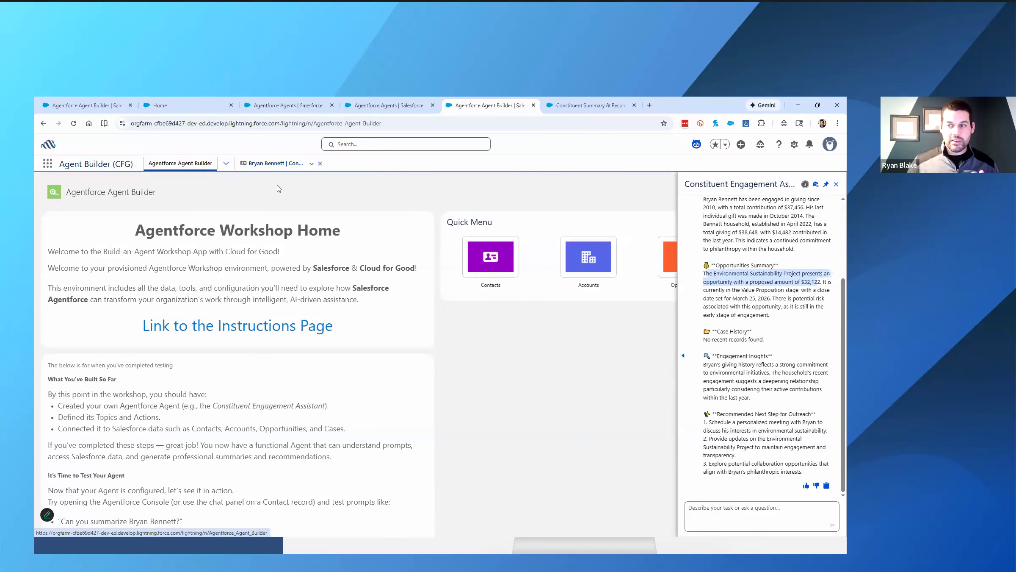
click(271, 163)
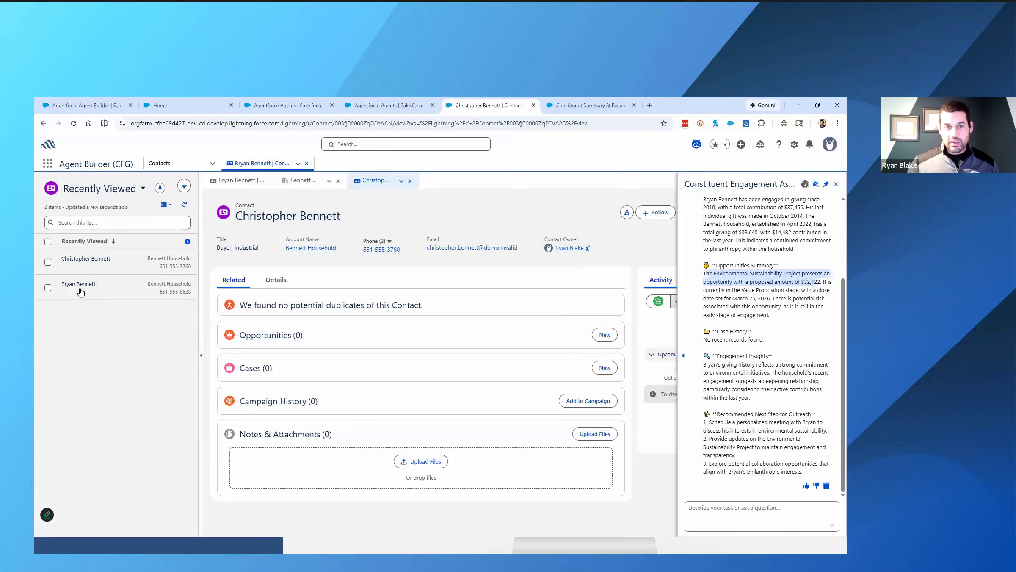
click(143, 188)
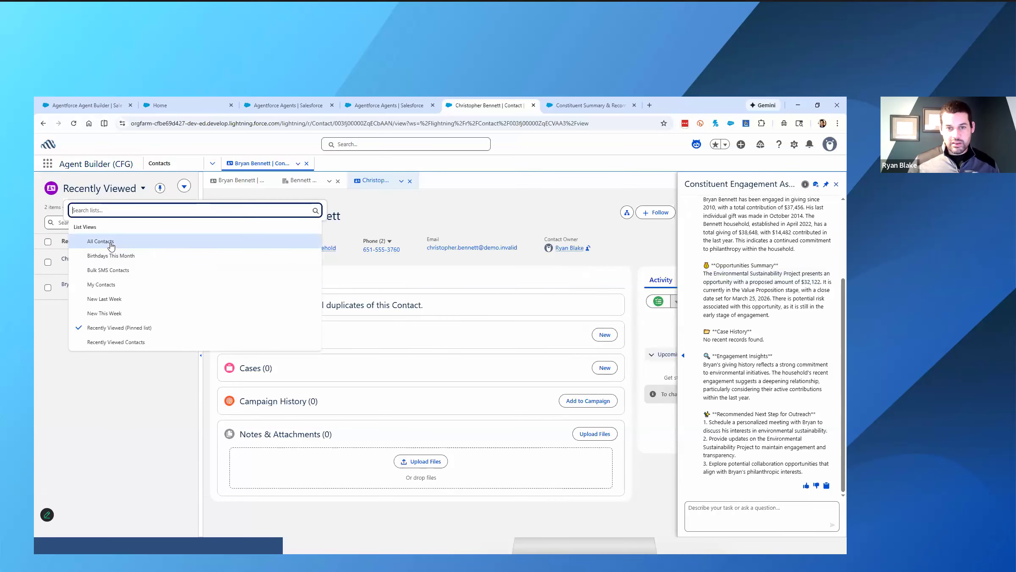
click(111, 244)
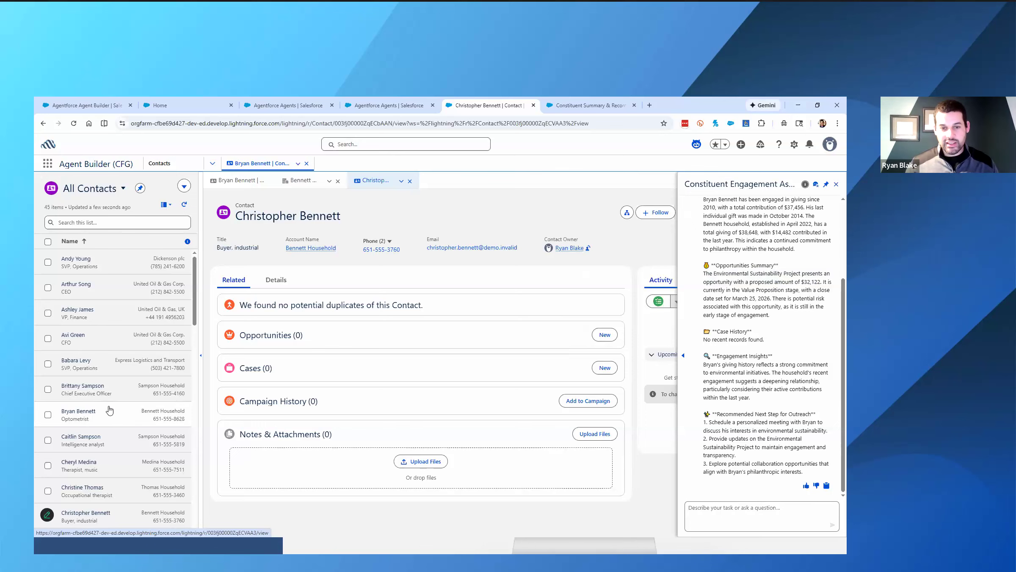
scroll(109, 407, down, 2)
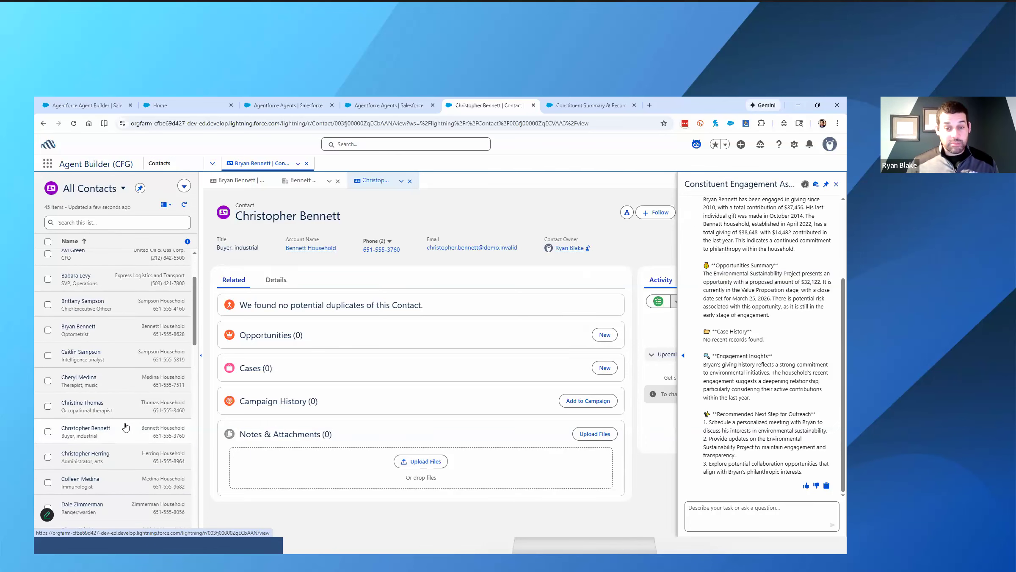
click(126, 409)
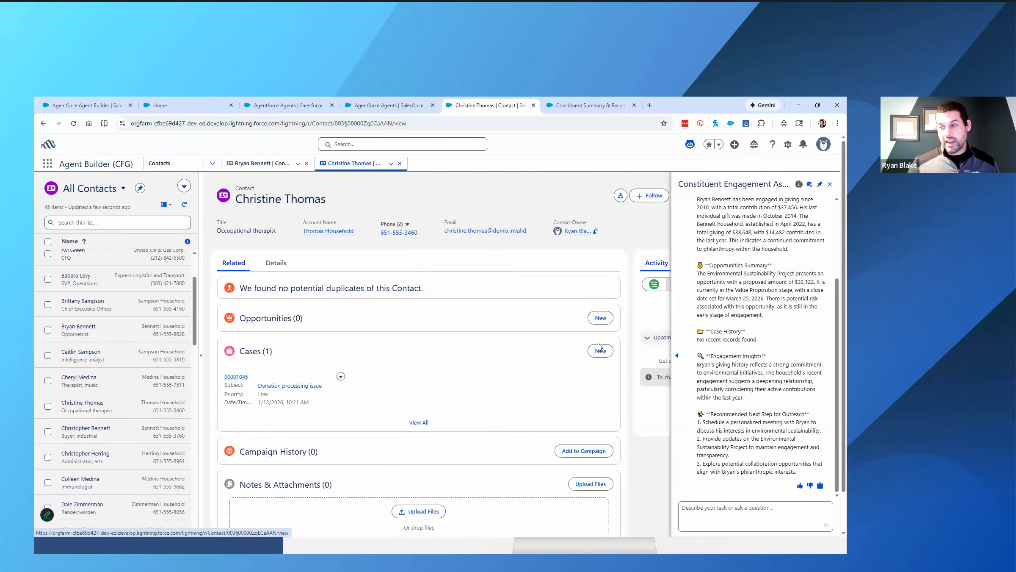
- Ask the Constituent Engagement Assistant to summarize the opened contact, using the name copied from the record
triple_click(248, 200)
key(ctrl+c)
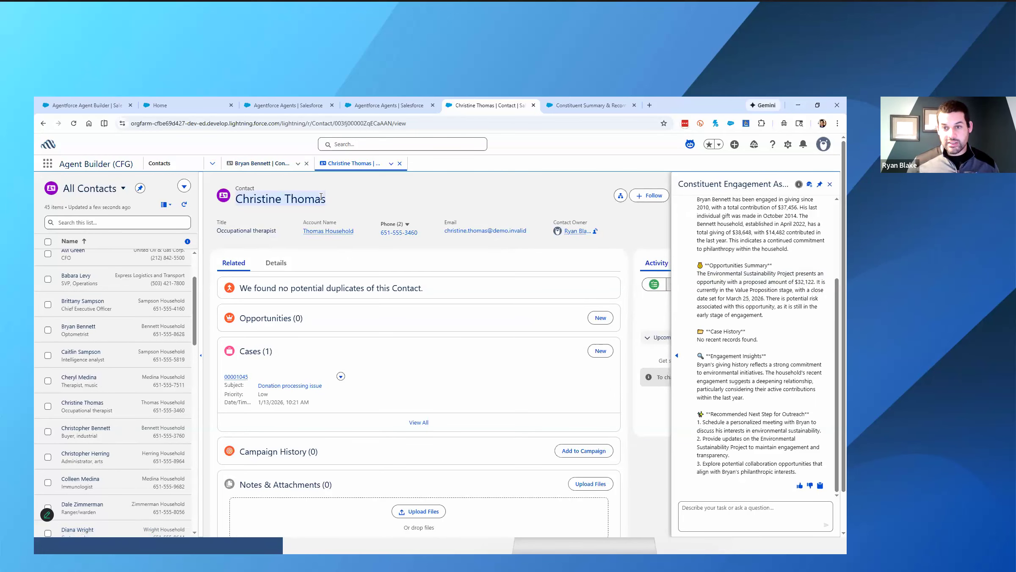
click(745, 512)
text(Can you Summarize)
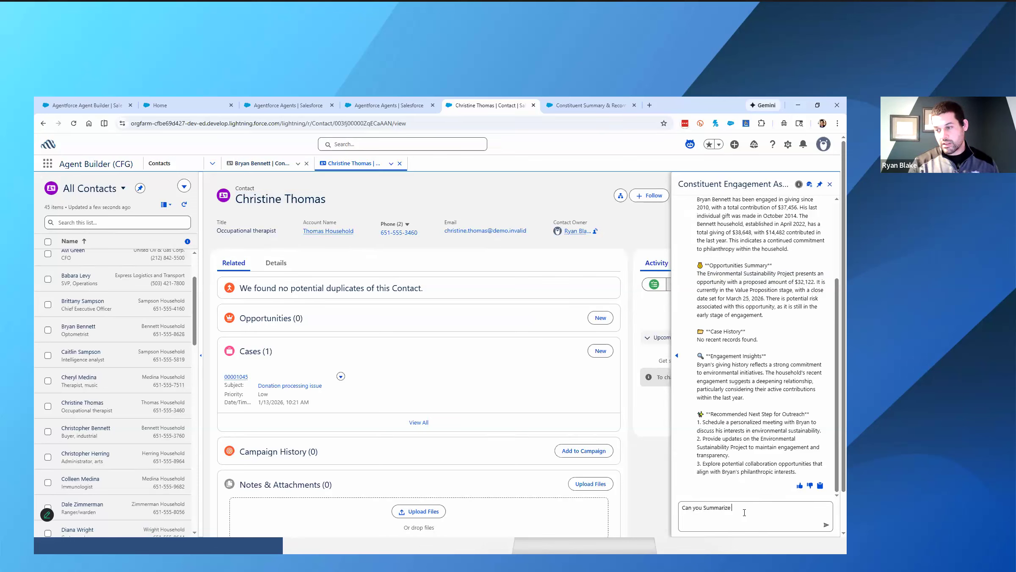
key(ctrl+v)
key(Return)
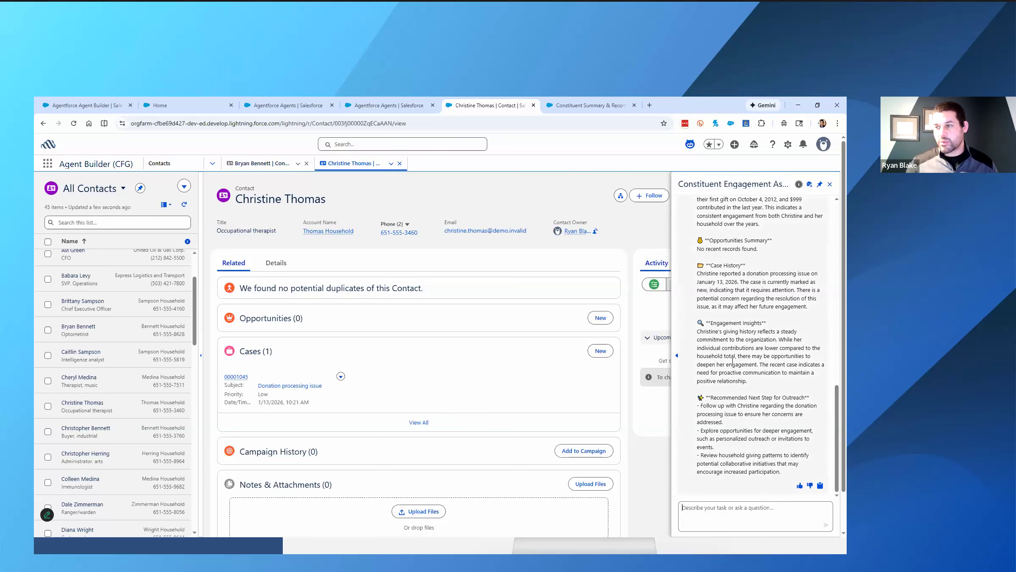
- Read through the assistant's summary and its follow-up recommendation, and reply "Let's do the next step"
scroll(733, 361, up, 2)
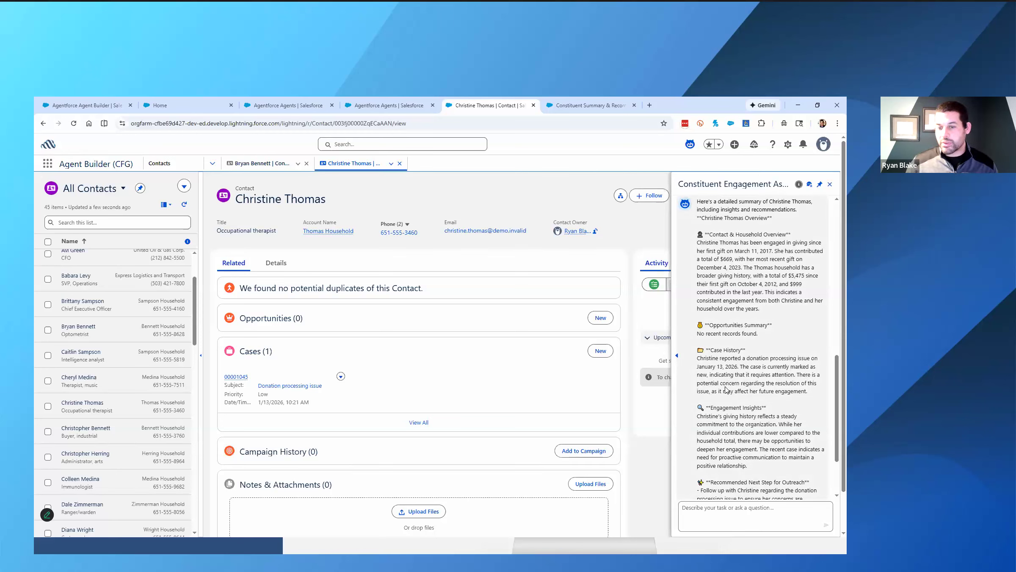
scroll(726, 382, down, 1)
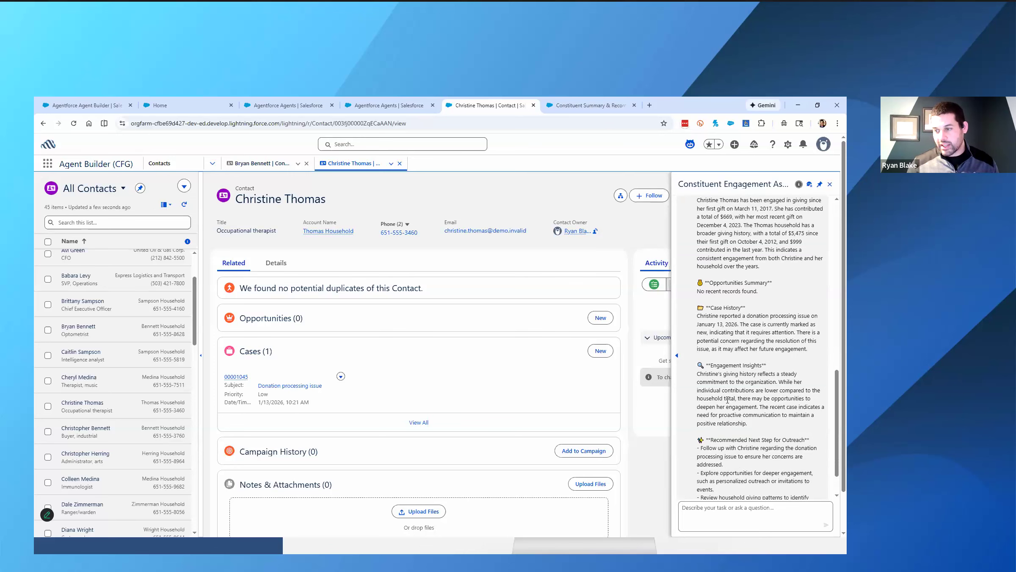
scroll(726, 394, down, 1)
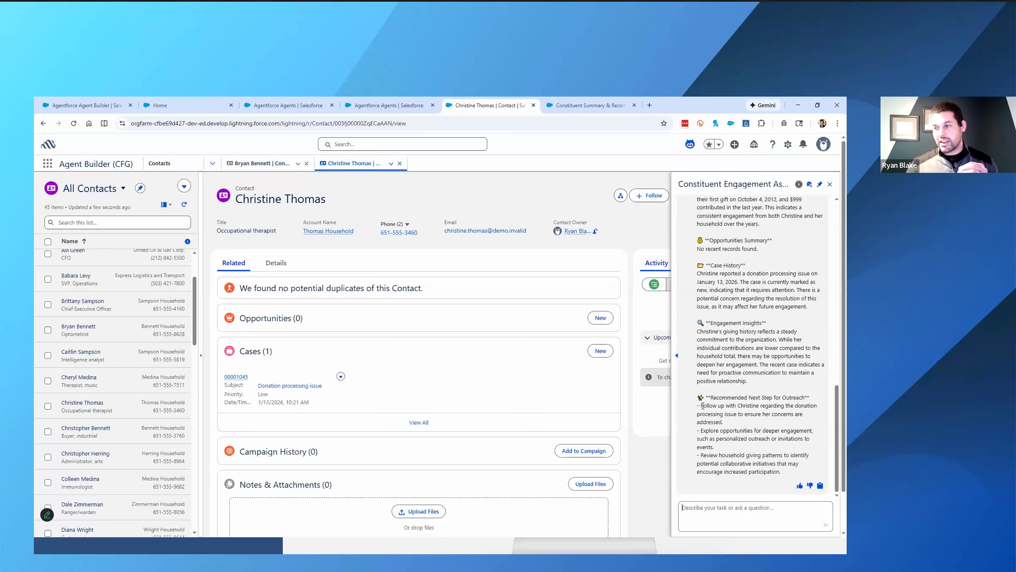
drag(704, 406, 758, 423)
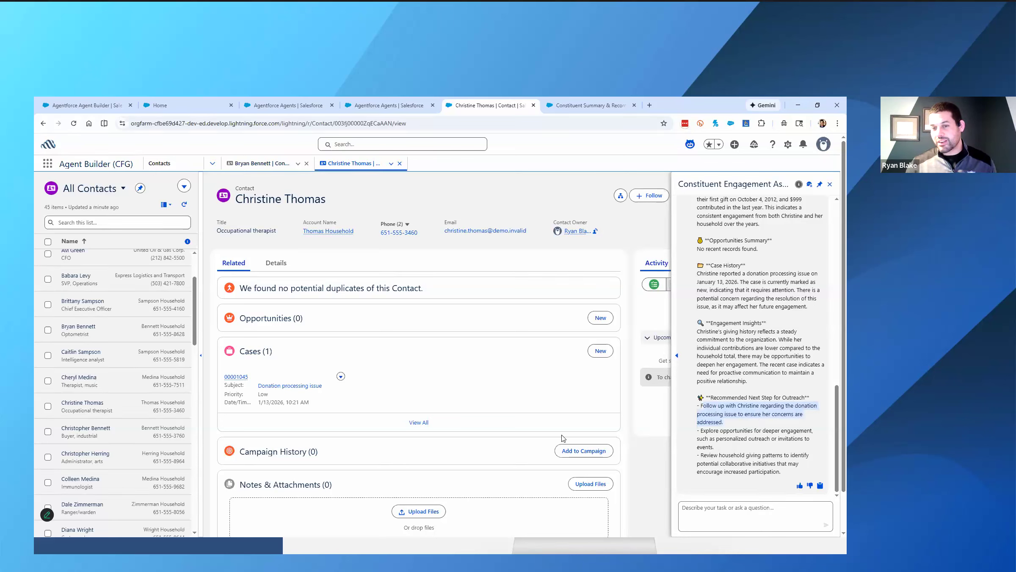
click(724, 513)
text(Let's do the next step)
key(Return)
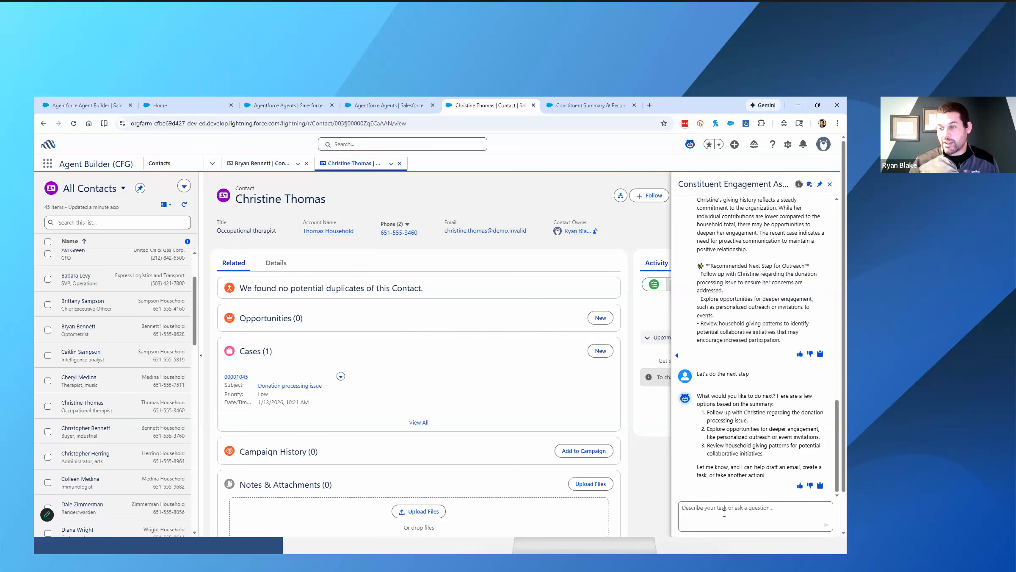
- Answer the assistant with "Yes to the email", open its draft in the email composer and review the message body
text(Yes to the em)
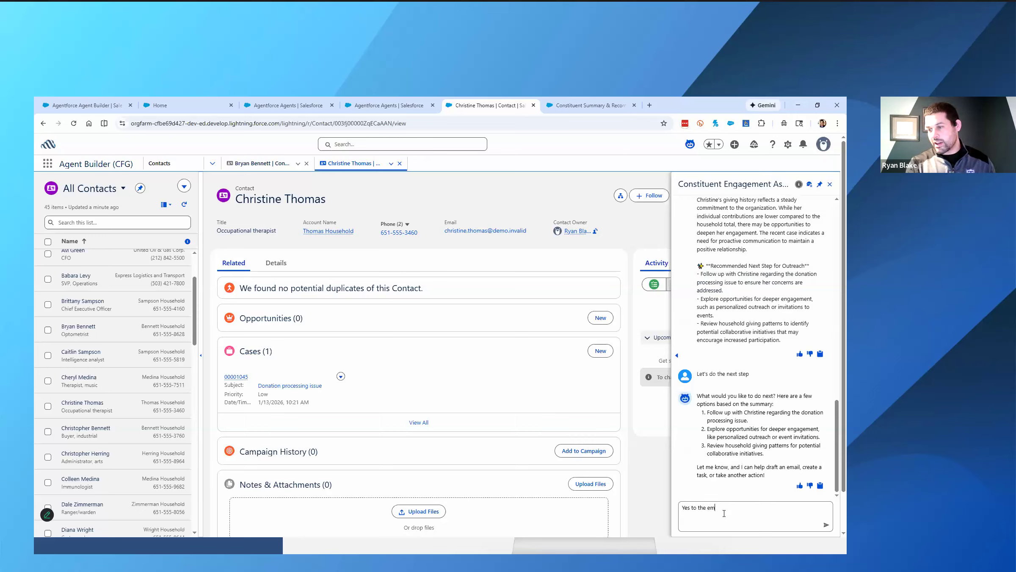
text(ail)
key(Return)
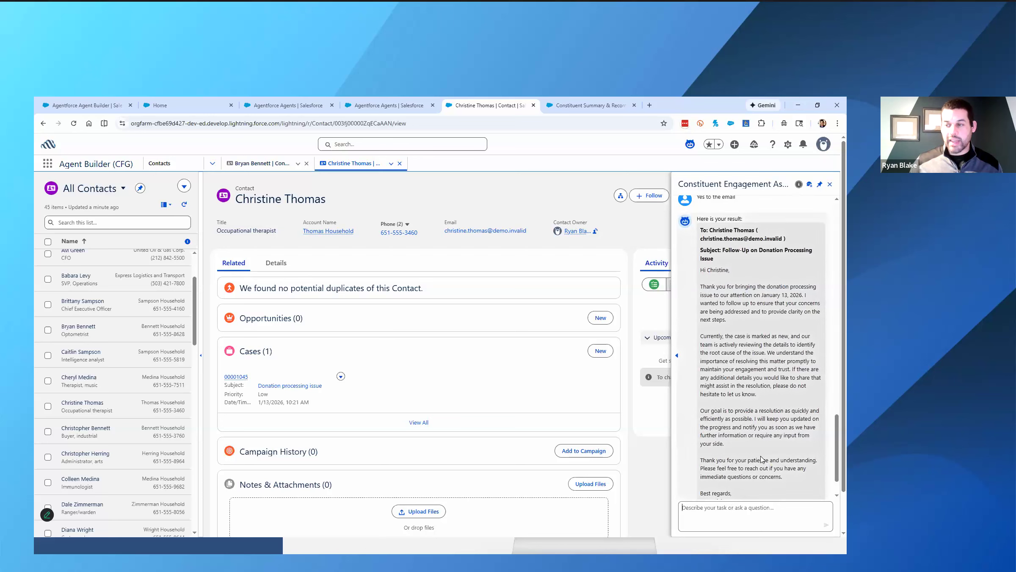
click(727, 484)
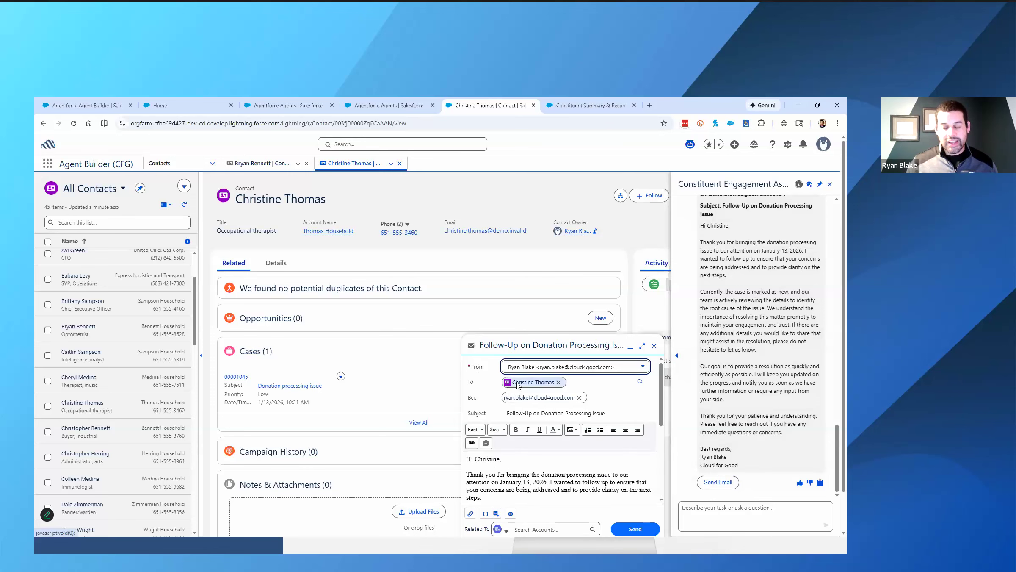
scroll(517, 449, down, 5)
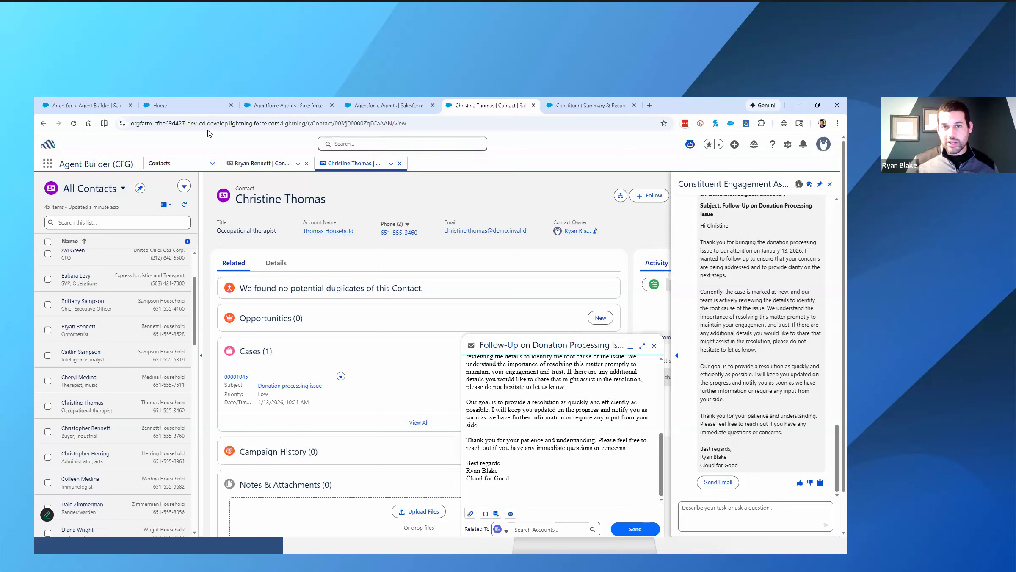
- Switch to the workshop instructions page and read on through Part 8 to the Workshop Takeaway section
click(186, 105)
scroll(272, 324, down, 15)
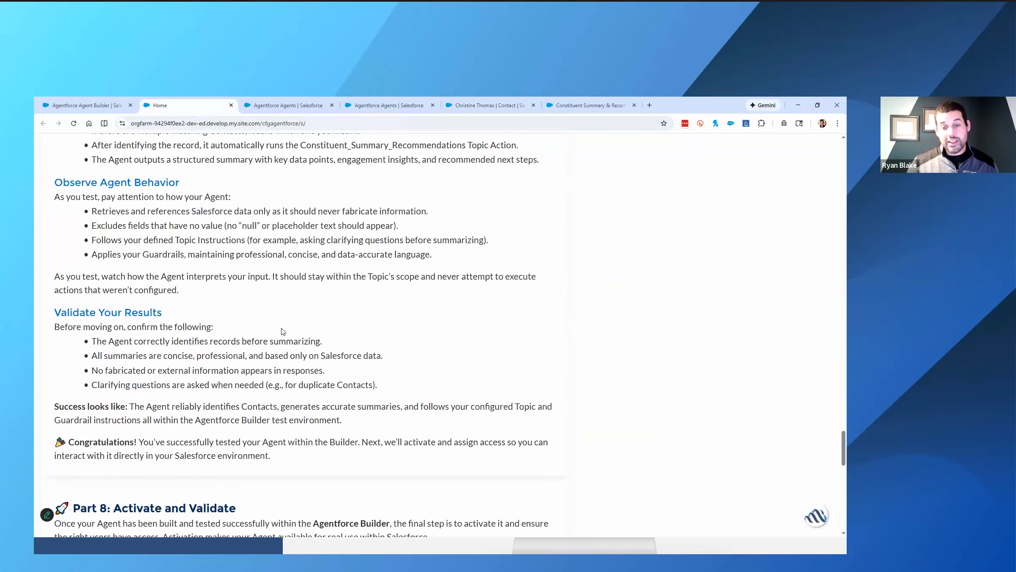
scroll(282, 329, down, 5)
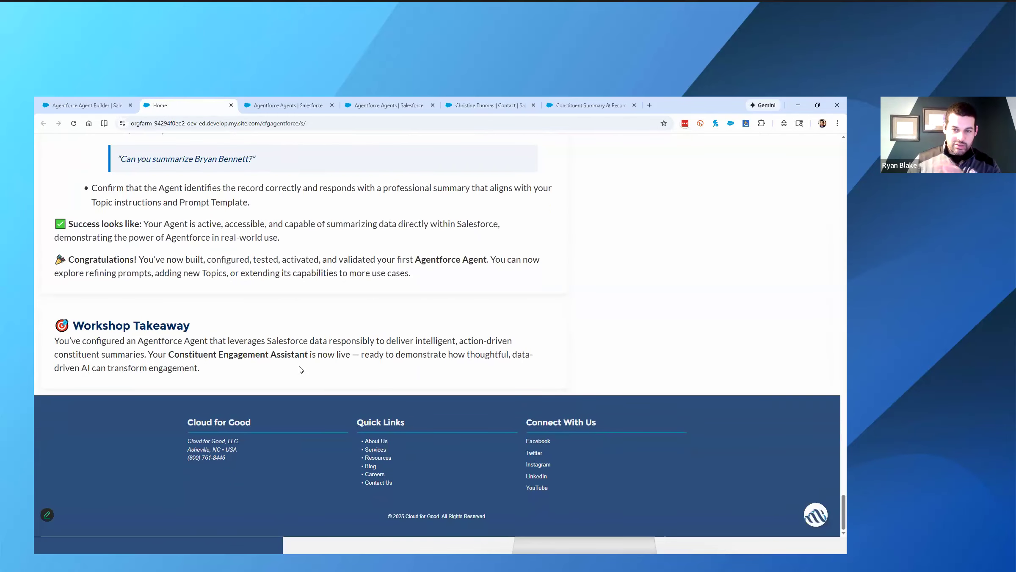
- Tell the Agentforce Agent Builder chat that you want to create an agent to build a marketing plan and recruit new people, and read its reply
click(813, 516)
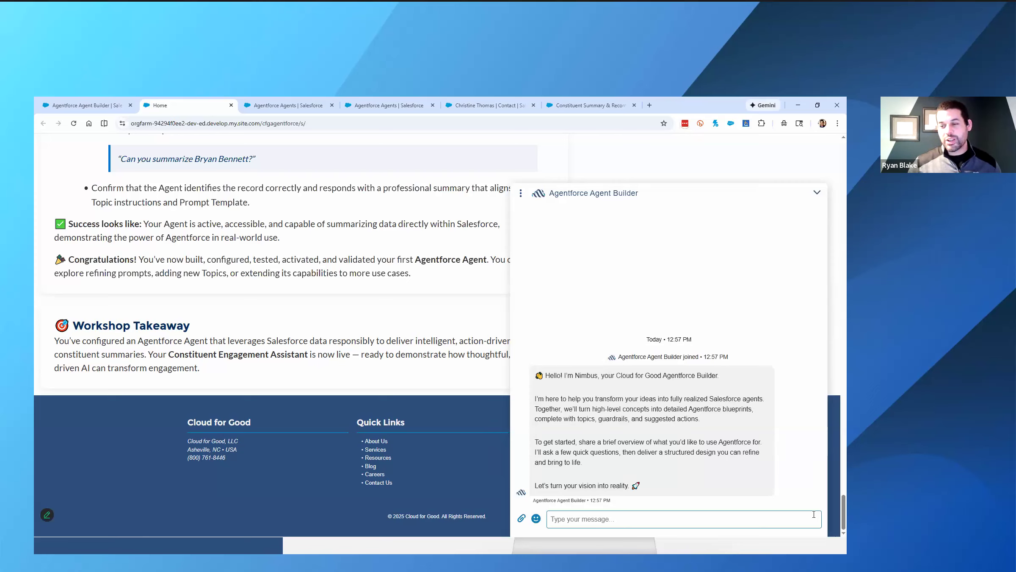
text(I want)
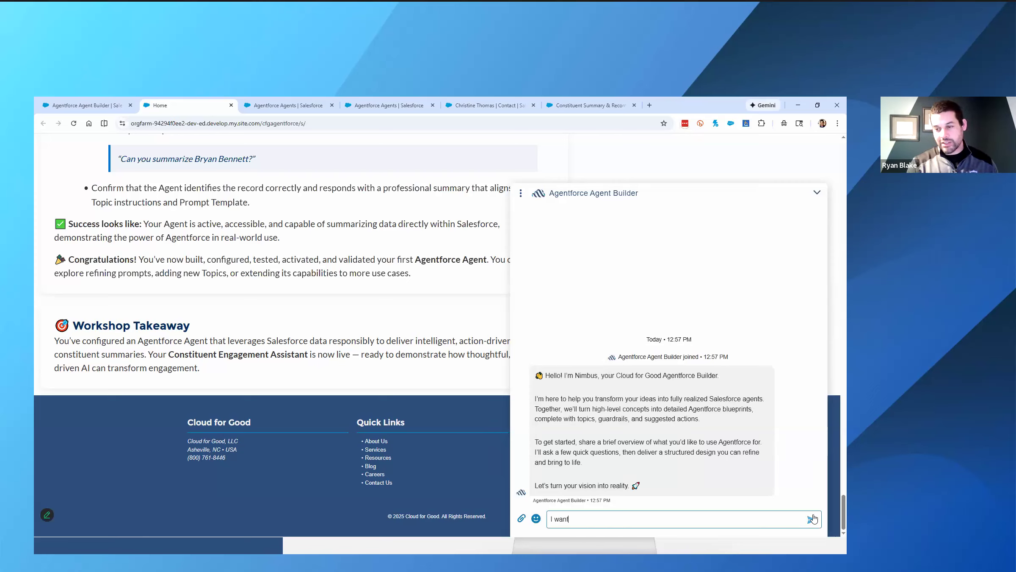
text( to create)
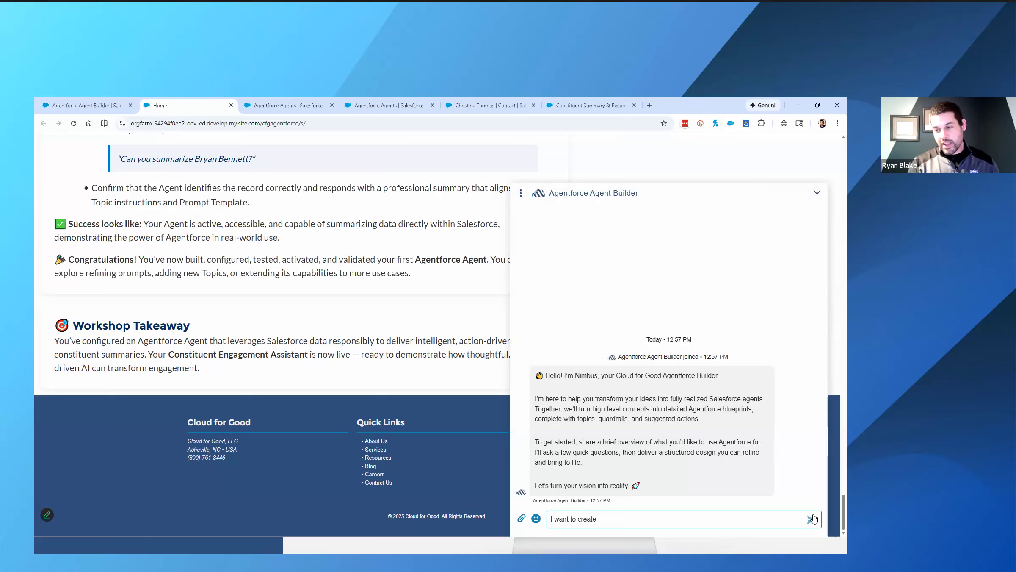
text( an agent to b)
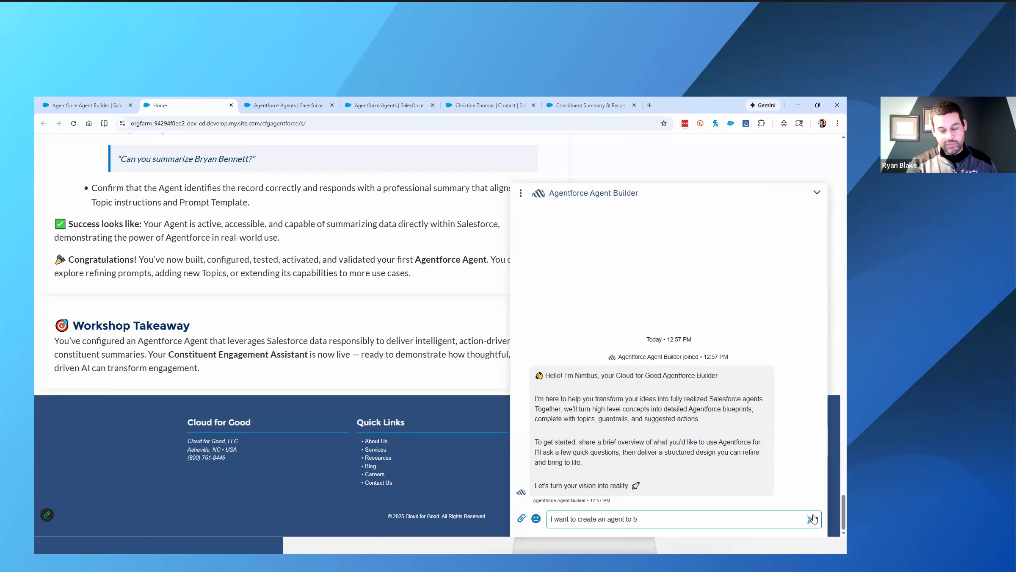
text(uild amarketing plan)
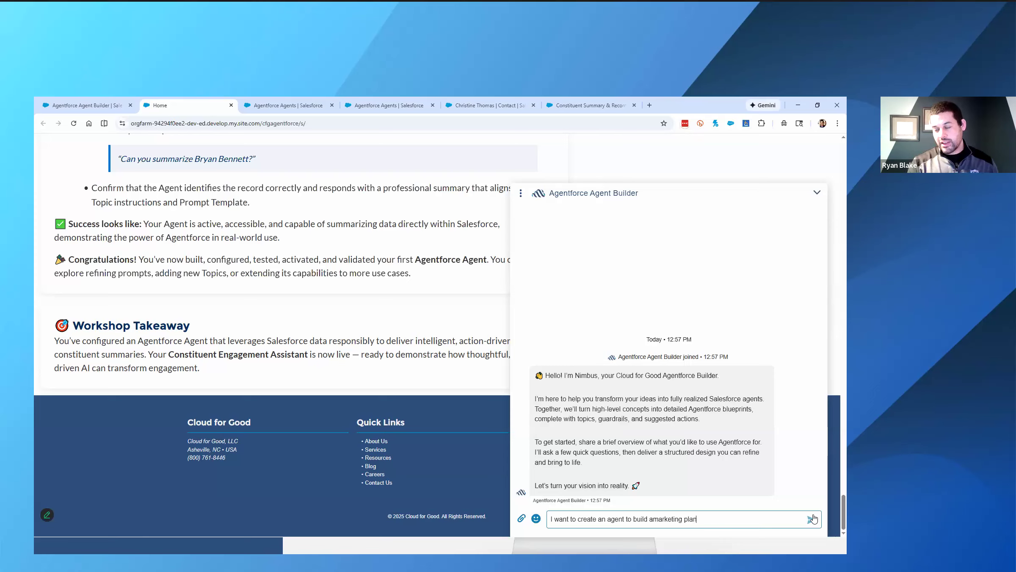
text( and re)
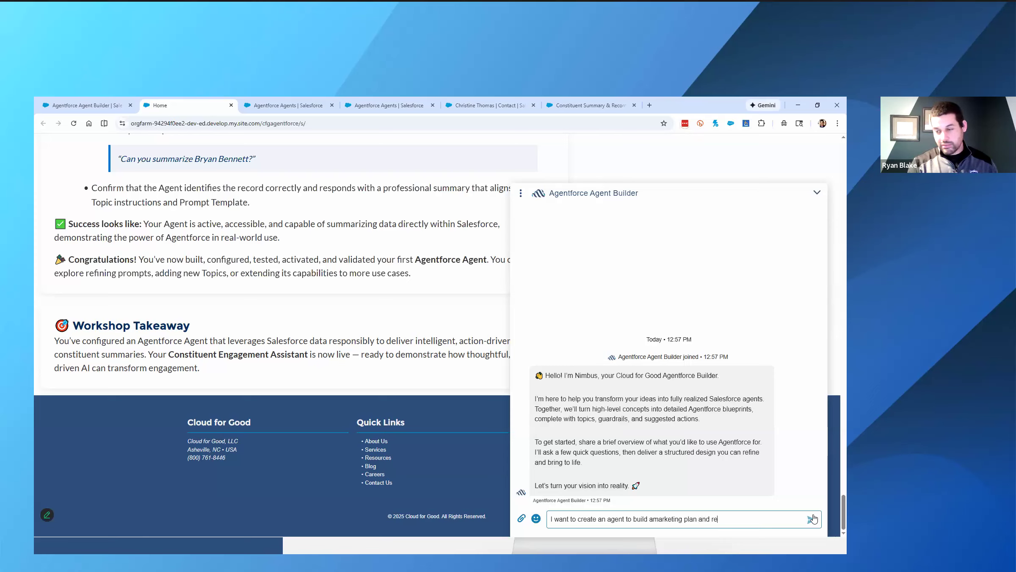
text(cuirt new people)
key(Return)
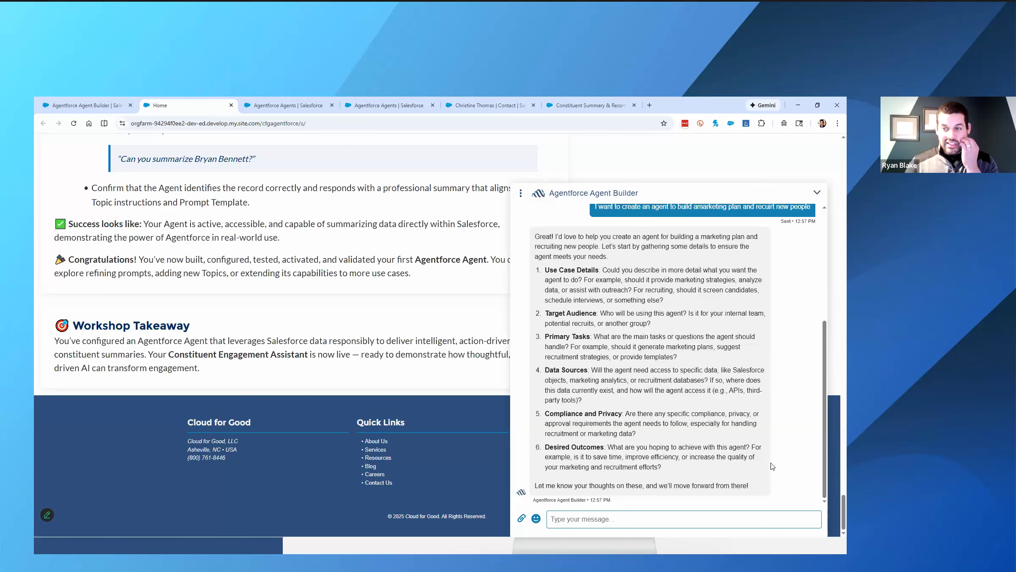
scroll(683, 422, up, 1)
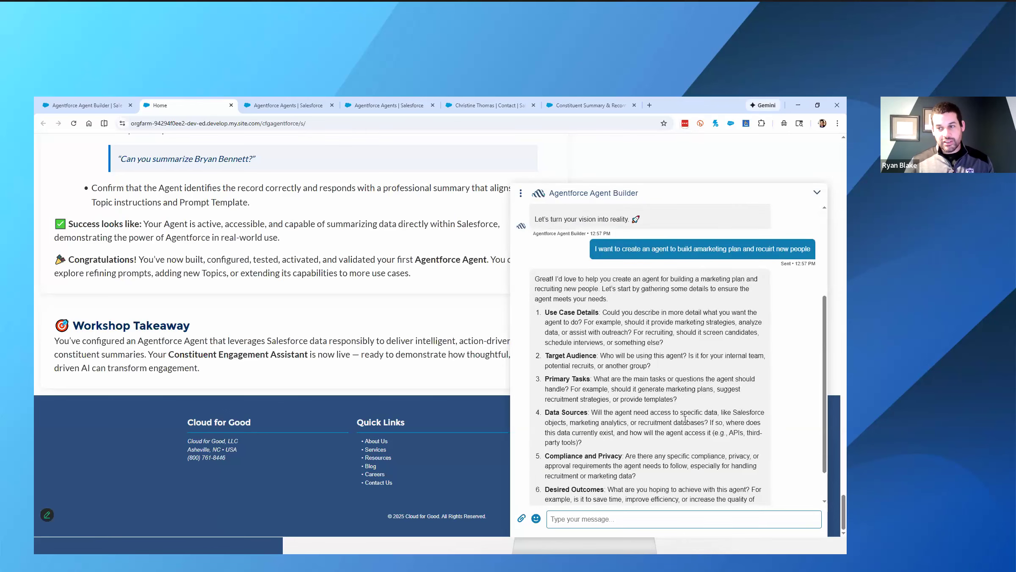
scroll(662, 386, down, 1)
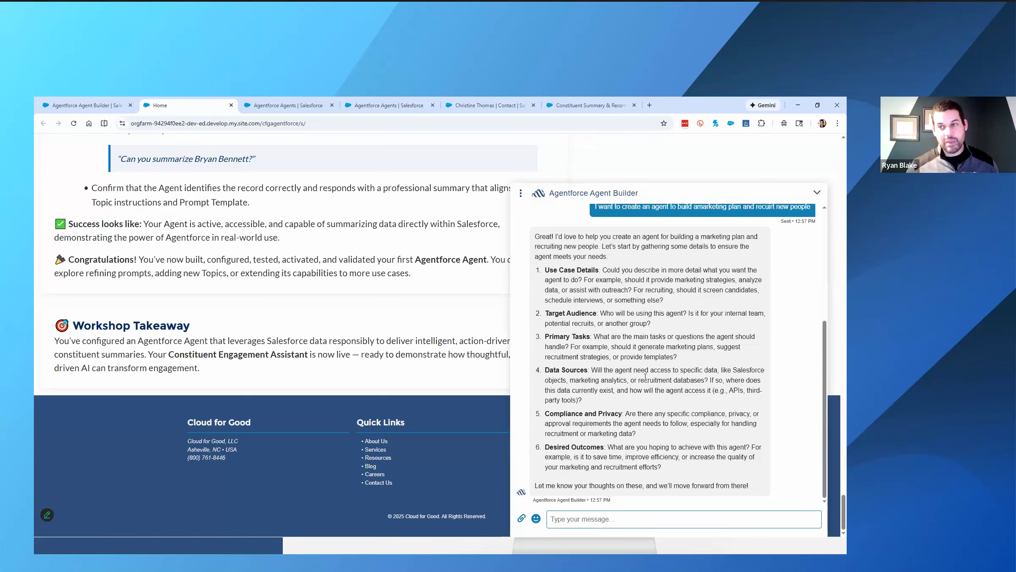
click(373, 510)
key(Right)
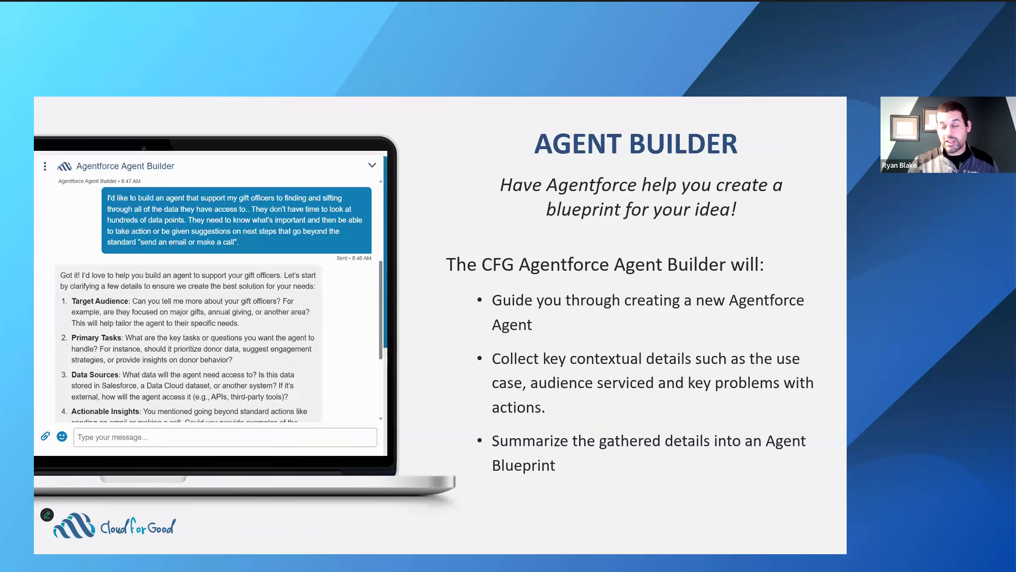
key(Right)
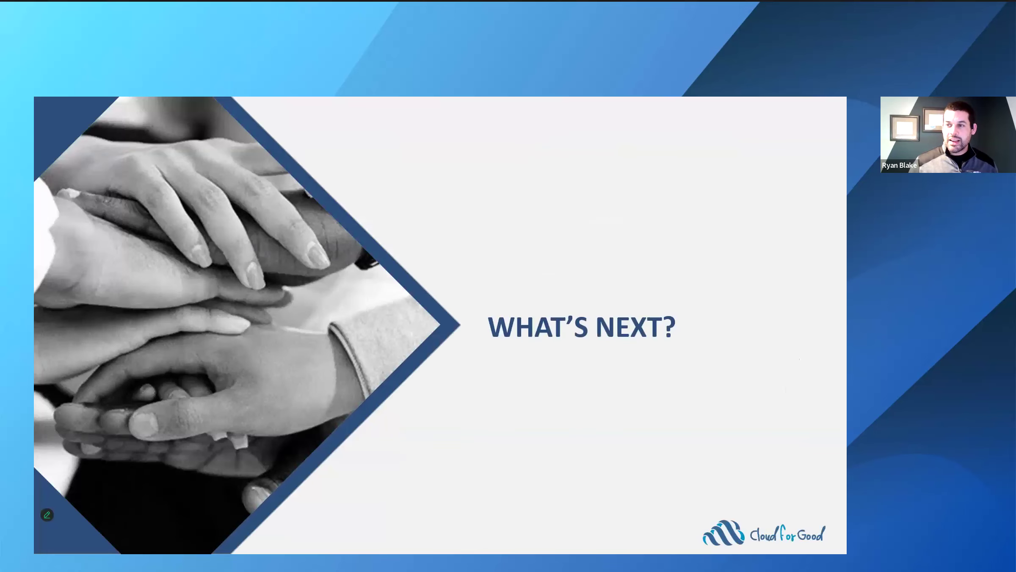
key(Right)
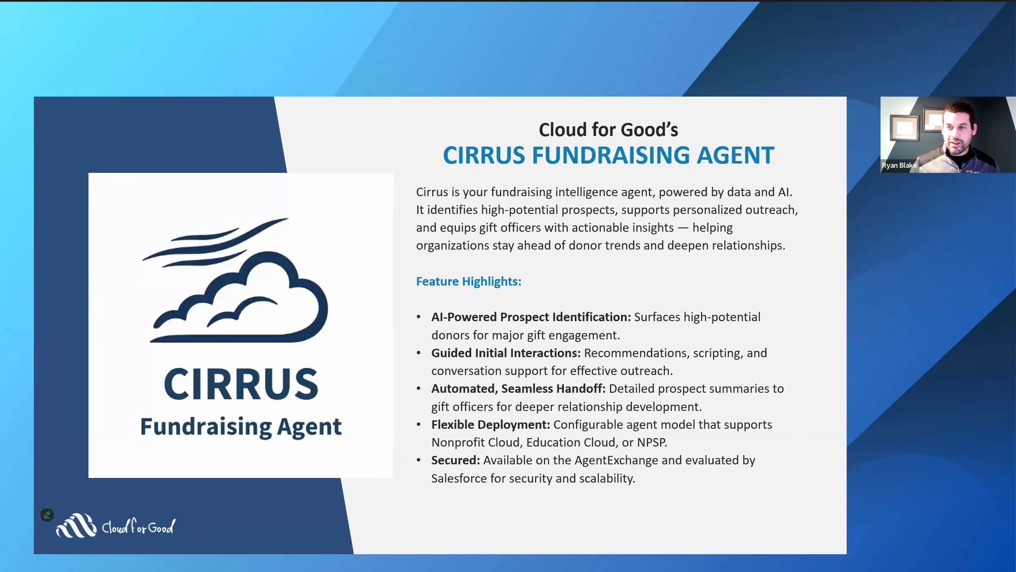